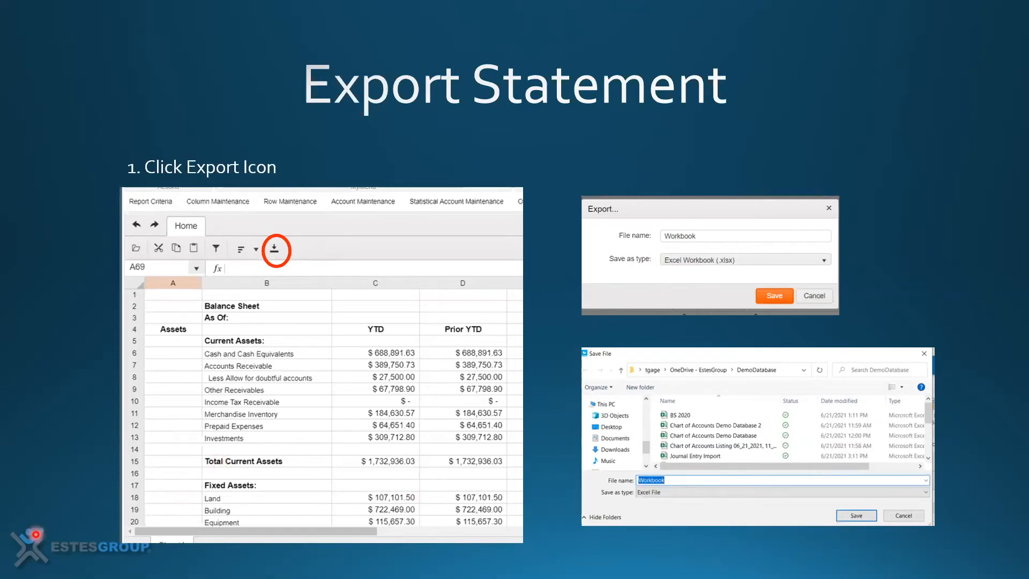
pyautogui.click(37, 566)
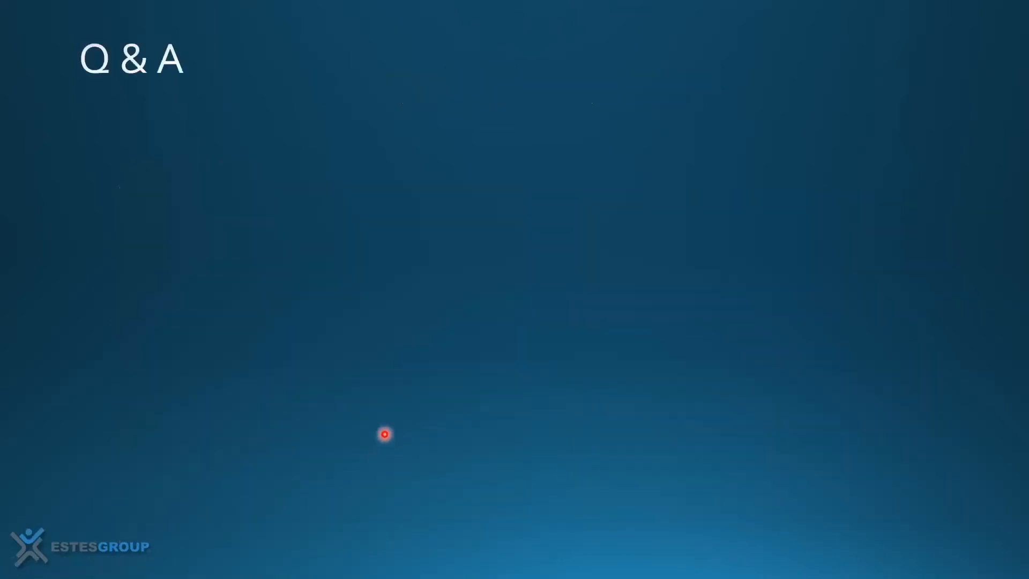
pyautogui.click(13, 566)
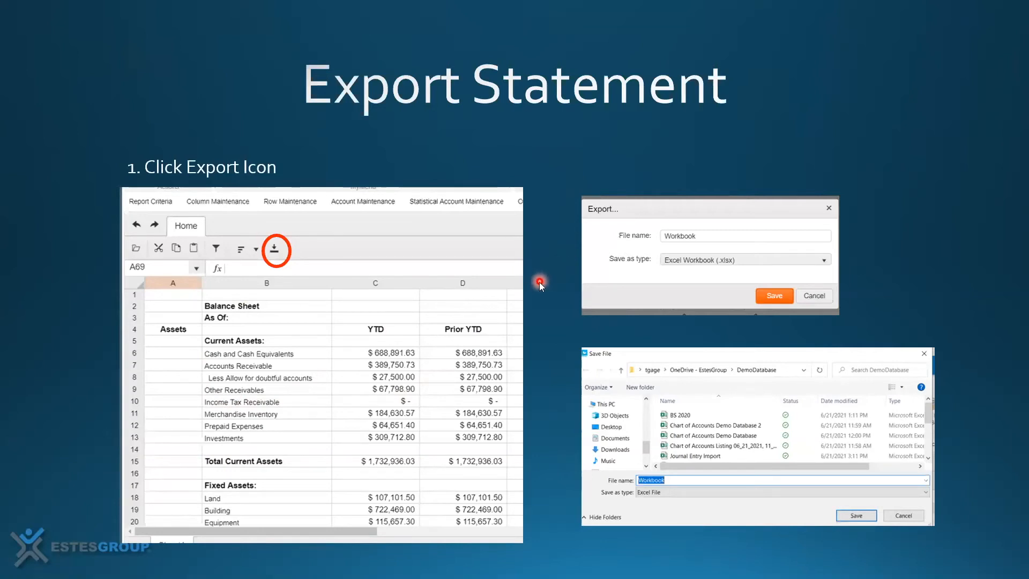
# Switch to the Balance_Sheet workbook in Excel and examine its YTD and Prior YTD columns and the title row
pyautogui.hotkey('alt', 'Tab')
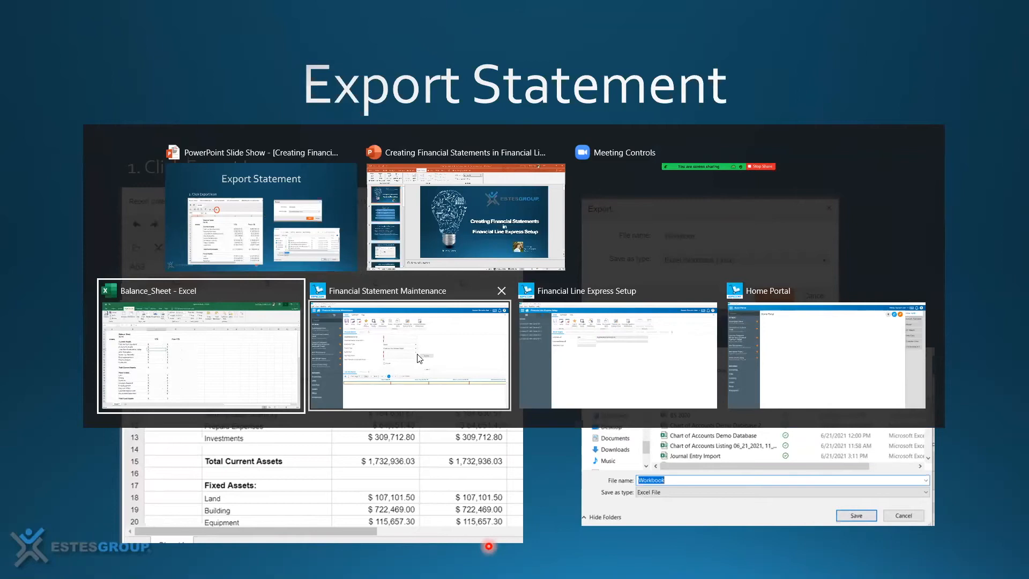
pyautogui.click(221, 360)
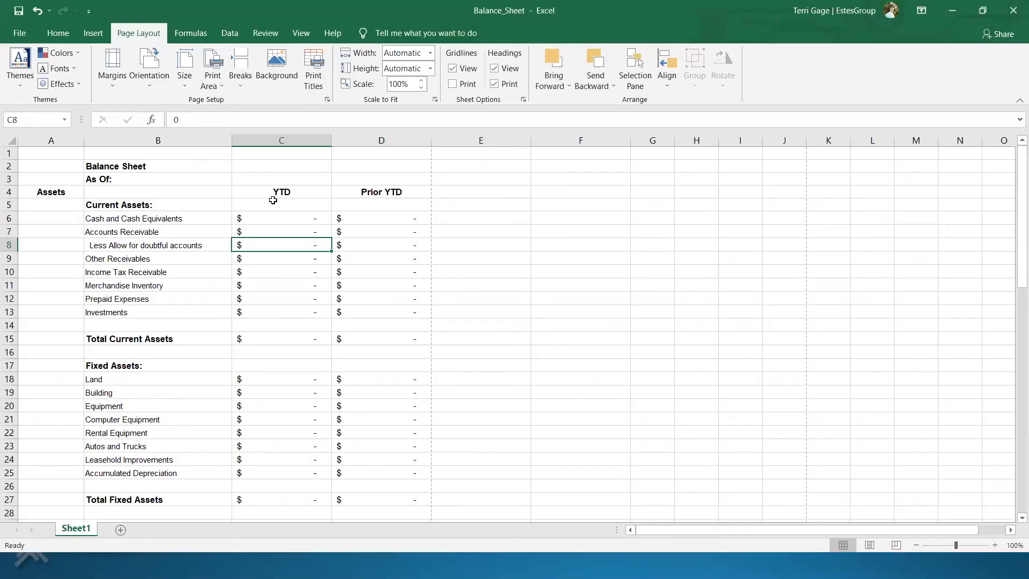
pyautogui.click(297, 141)
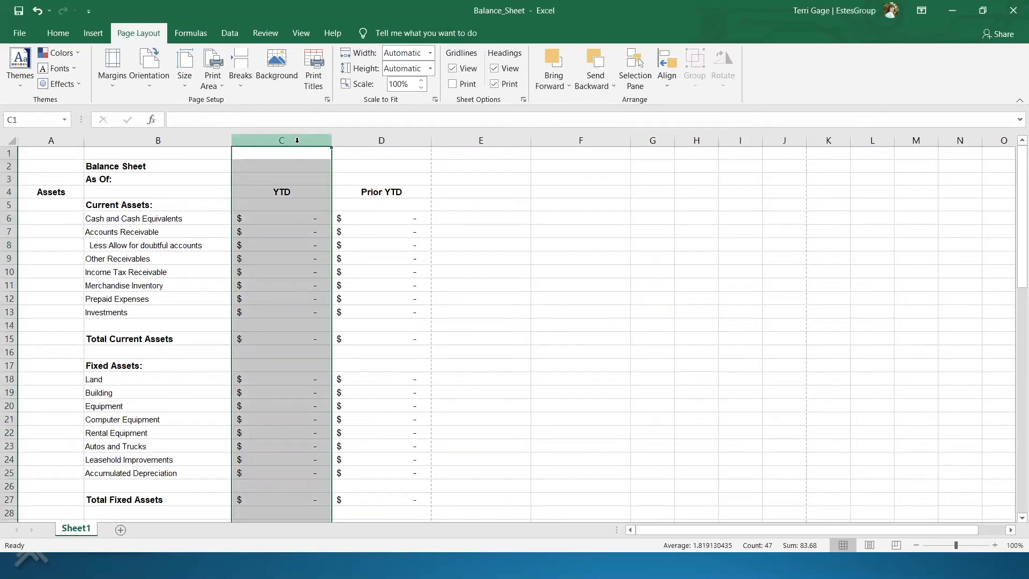
pyautogui.click(399, 138)
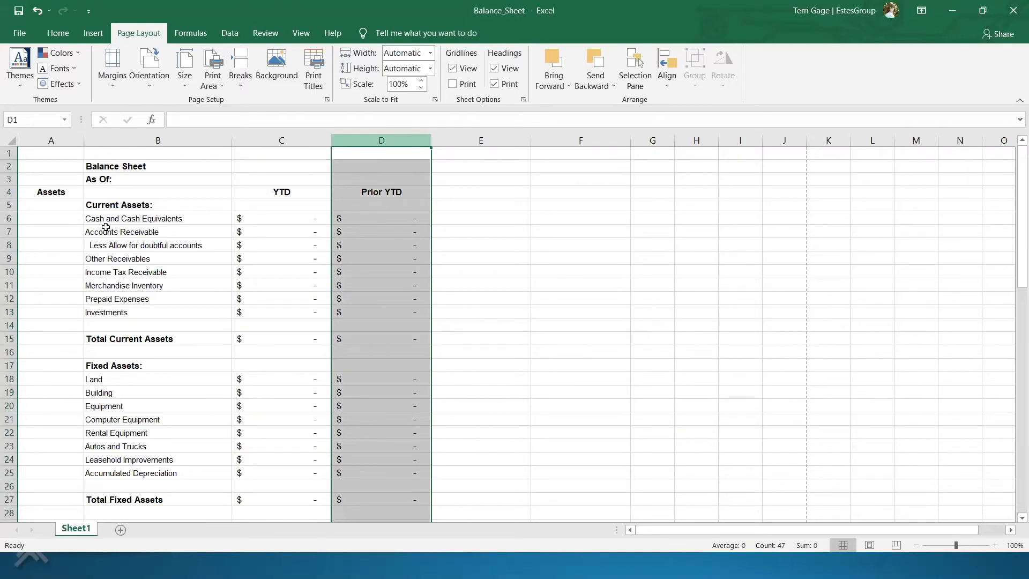
pyautogui.click(6, 166)
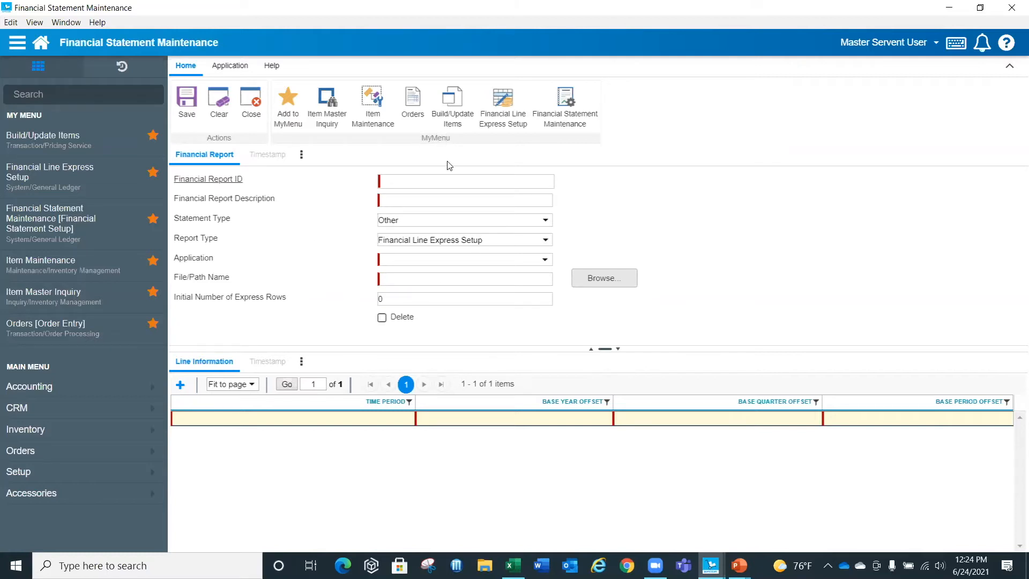
# In Financial Statement Maintenance, enter the report description "Demo Balaance Sheet" and set the statement type to Balance Sheet
pyautogui.click(401, 203)
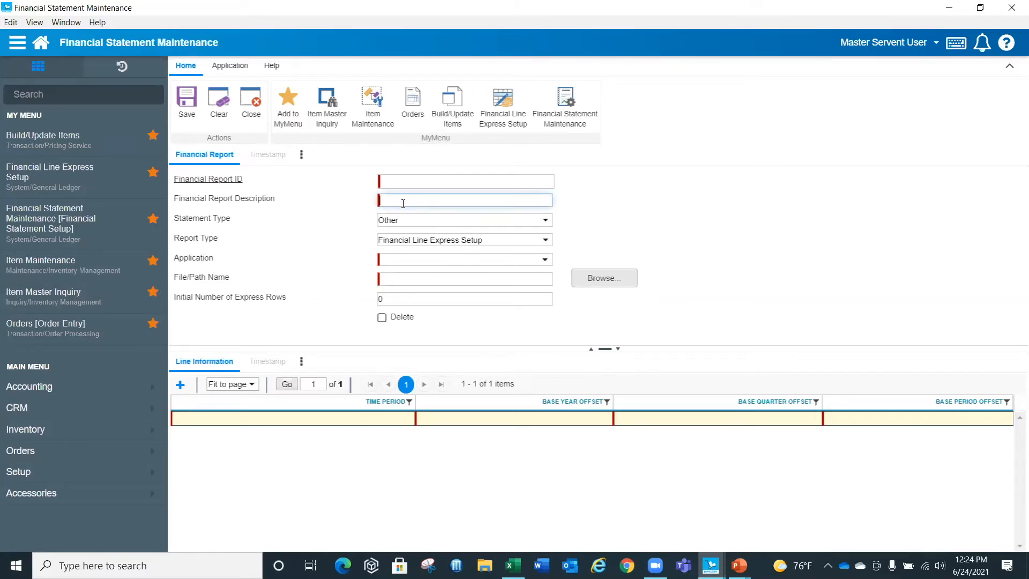
pyautogui.write('Demo S')
pyautogui.write('alaance Sheet')
pyautogui.click(546, 221)
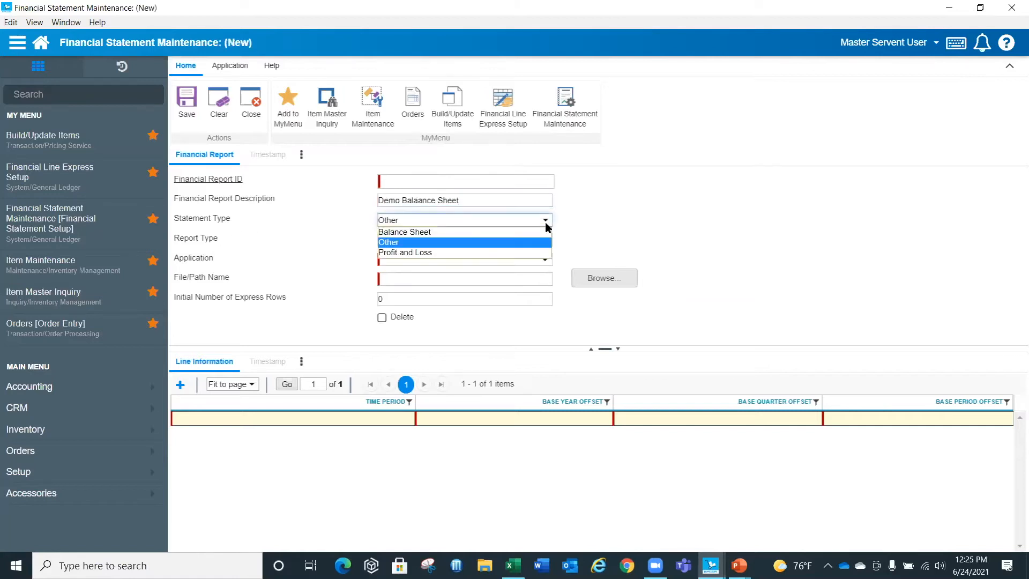
pyautogui.click(424, 234)
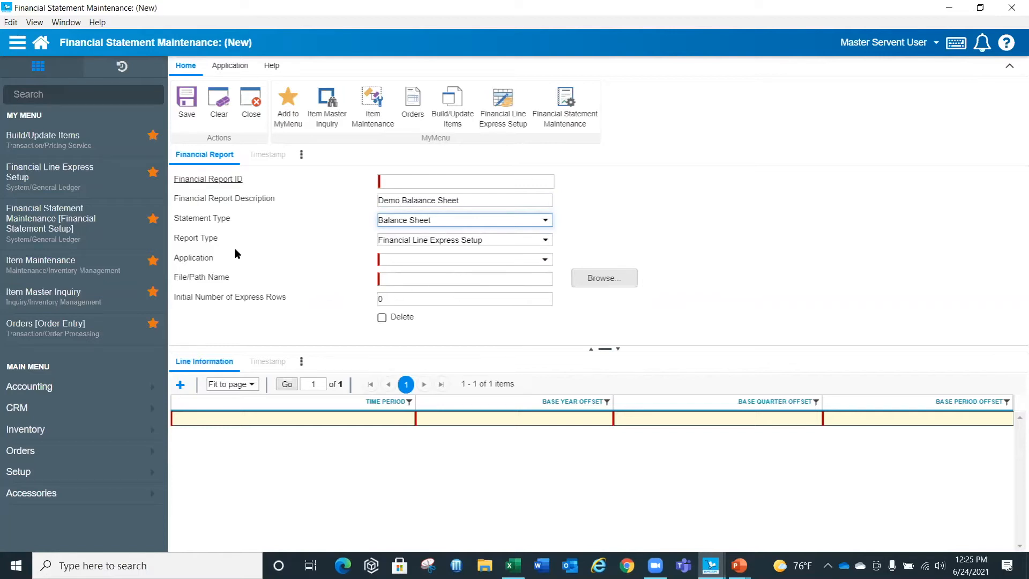
# Set the report type to Financial Line Express Setup and the application to Excel 2016
pyautogui.click(546, 240)
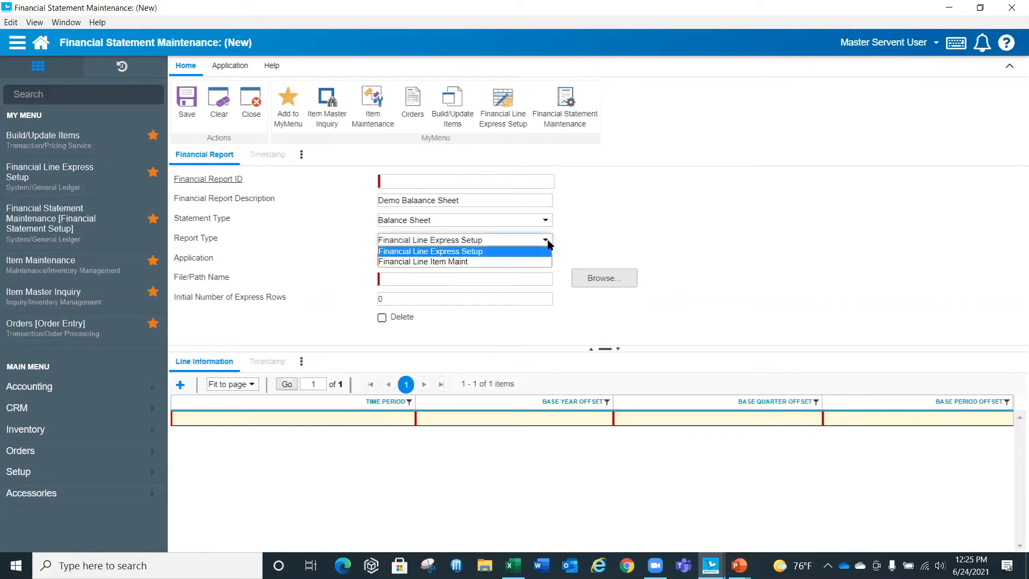
pyautogui.click(468, 252)
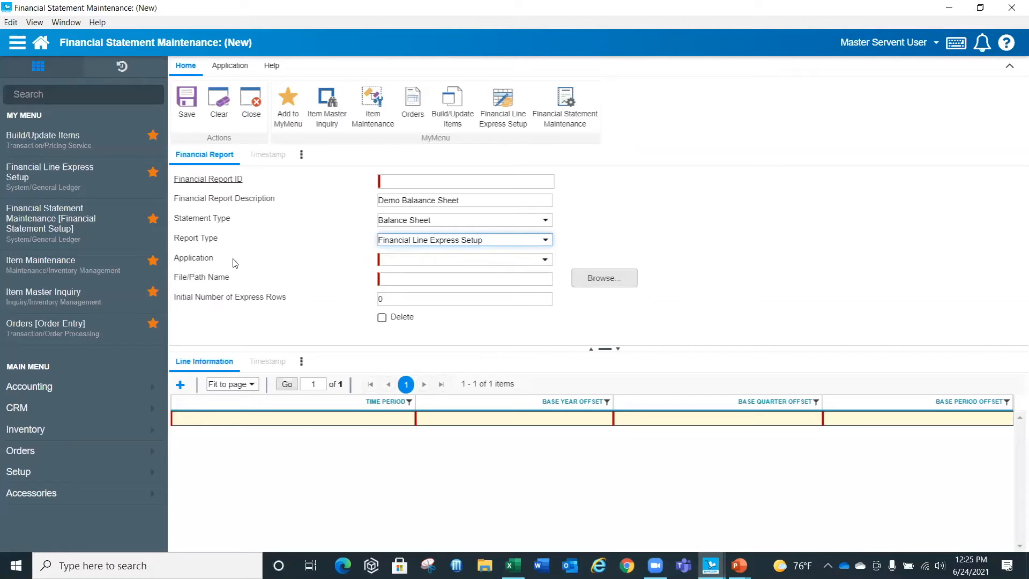
pyautogui.click(546, 260)
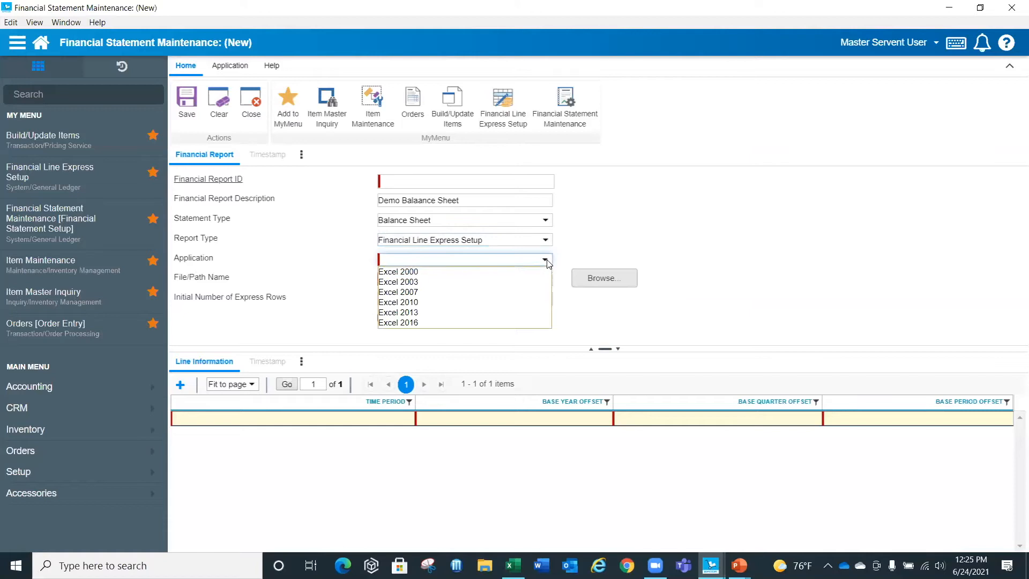
pyautogui.click(424, 323)
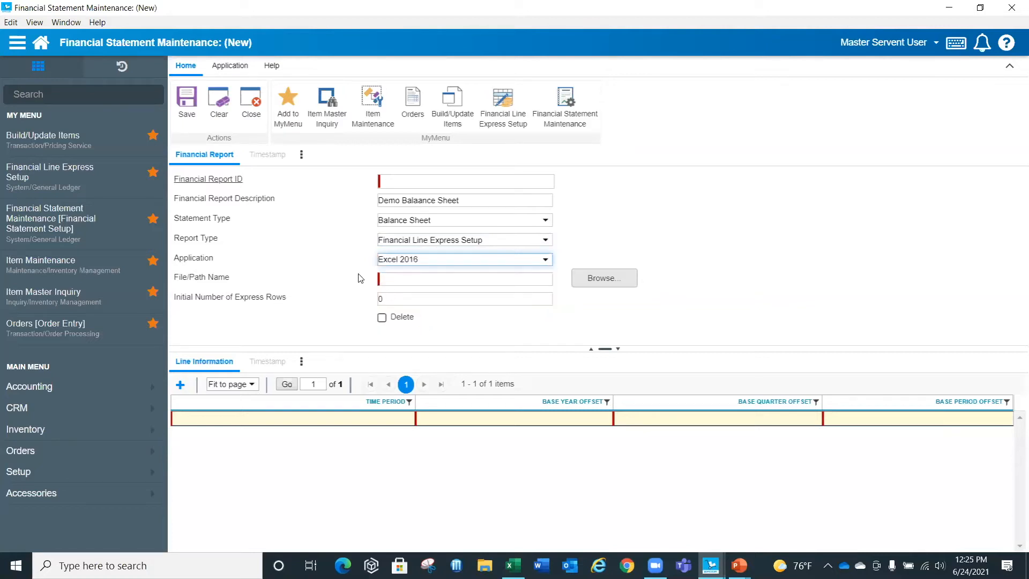
# Assign the Balance_Sheet workbook from the P21 Financial Statements folder as the report file, overwriting the existing copy
pyautogui.click(598, 279)
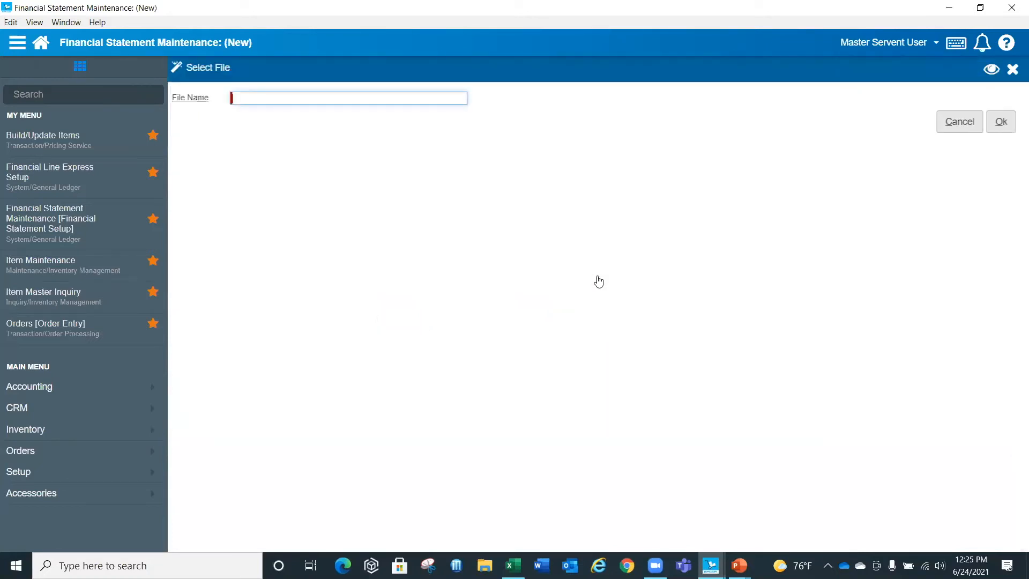
pyautogui.click(206, 101)
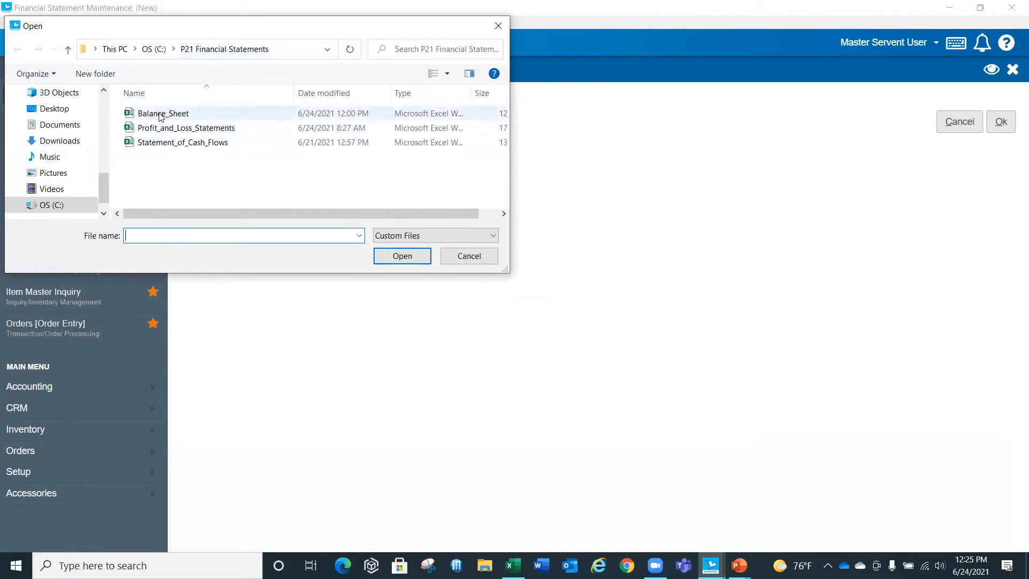
pyautogui.doubleClick(160, 114)
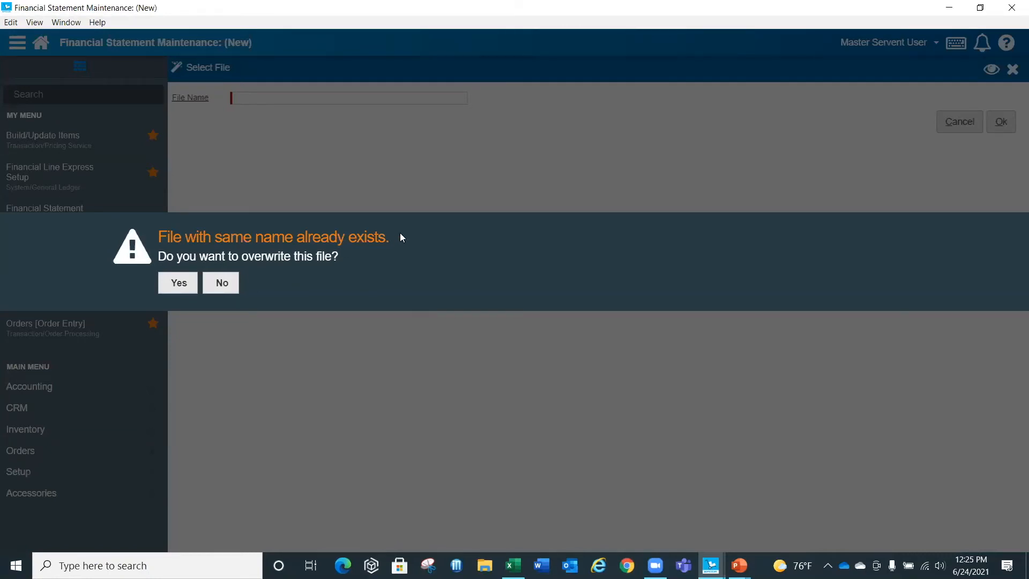
pyautogui.click(179, 284)
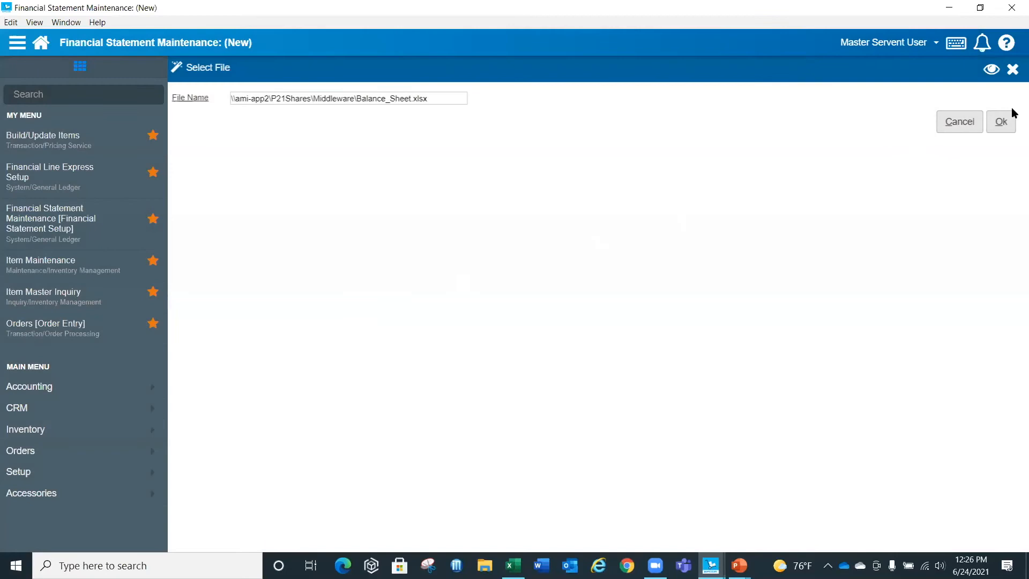
pyautogui.click(1015, 125)
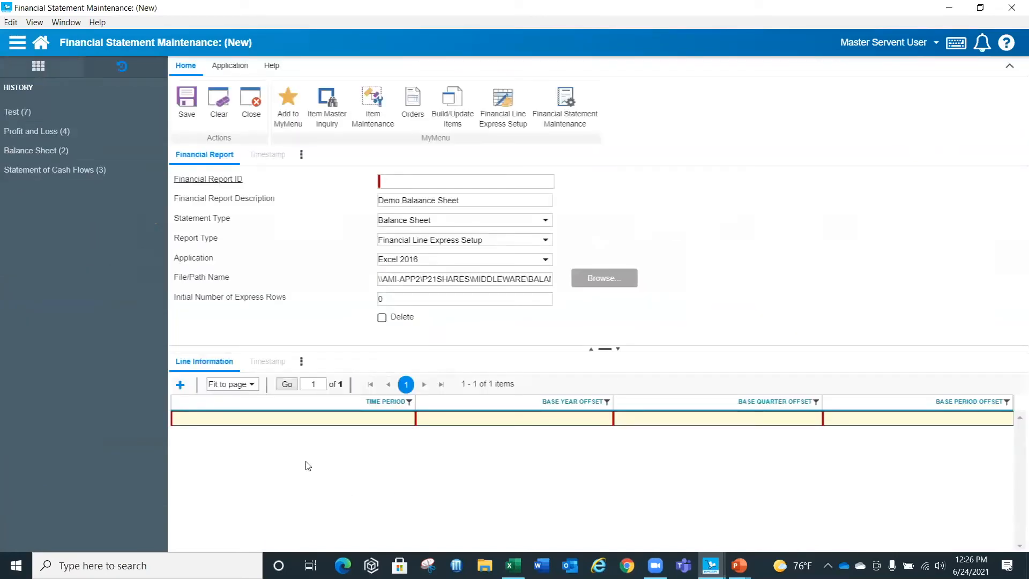
# Fill the first line with time period 1 and base year, quarter and period offsets of 0
pyautogui.click(363, 421)
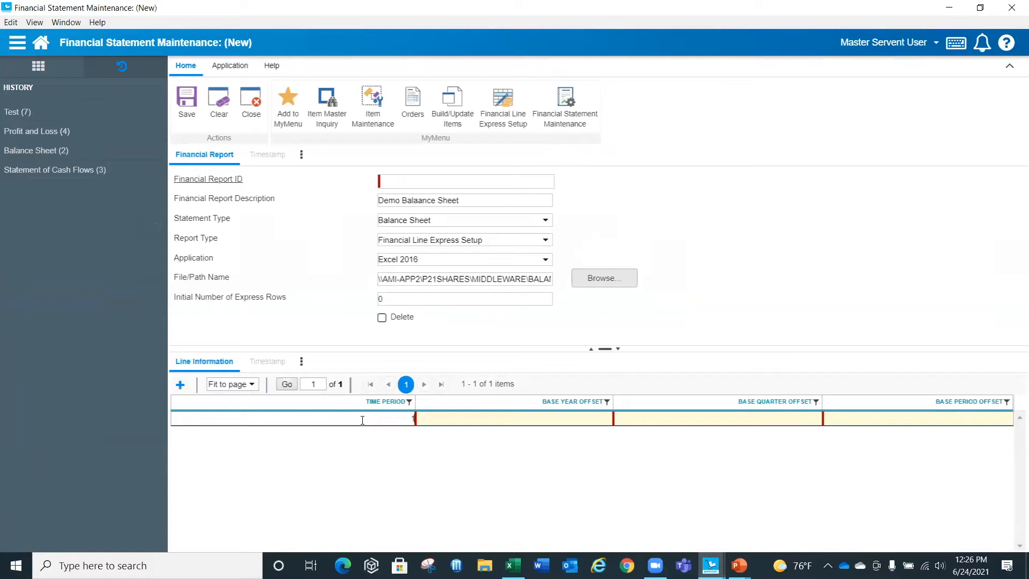
pyautogui.press('Tab')
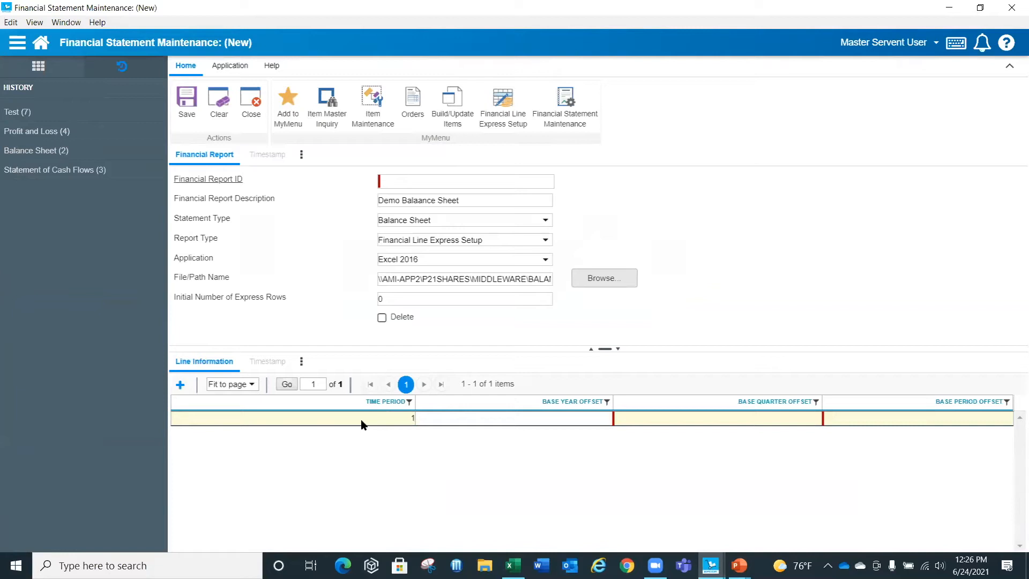
pyautogui.write('0')
pyautogui.write('0')
pyautogui.click(941, 424)
pyautogui.click(940, 421)
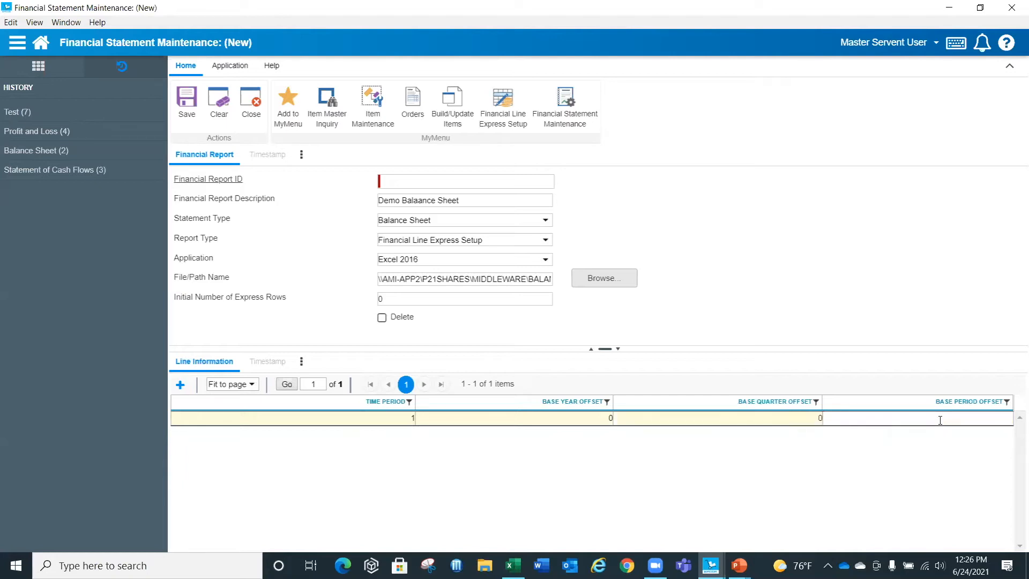
pyautogui.write('0')
pyautogui.press('Tab')
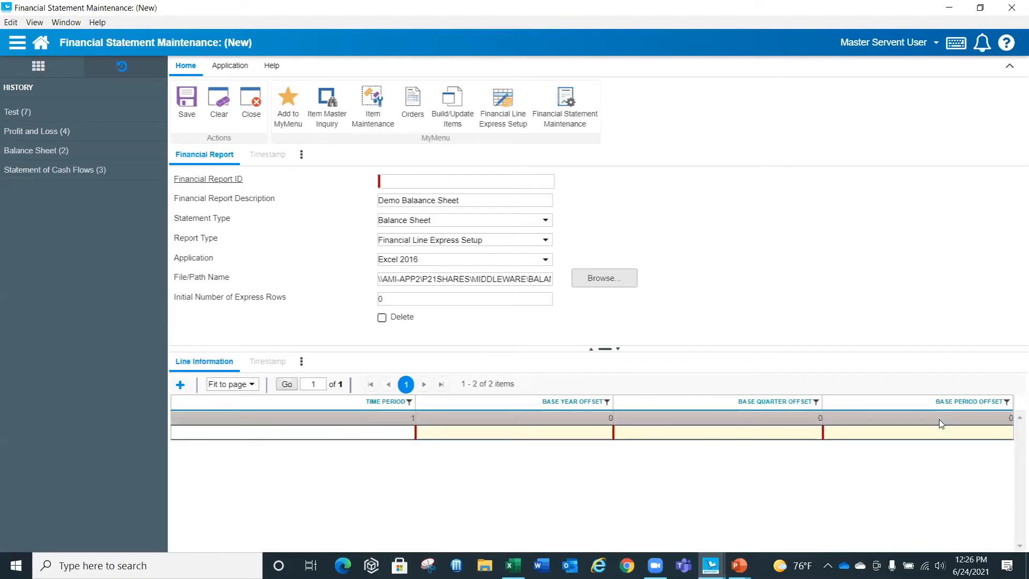
# Fill the second line with time period 2, base year offset -1, and quarter and period offsets 0, and save the report
pyautogui.press('Tab')
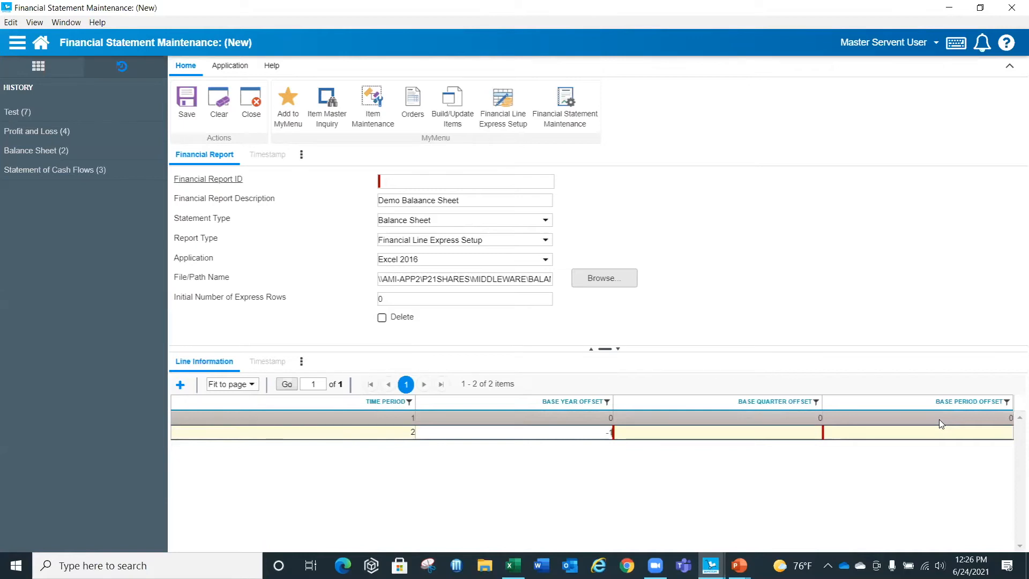
pyautogui.press('Tab')
pyautogui.write('0')
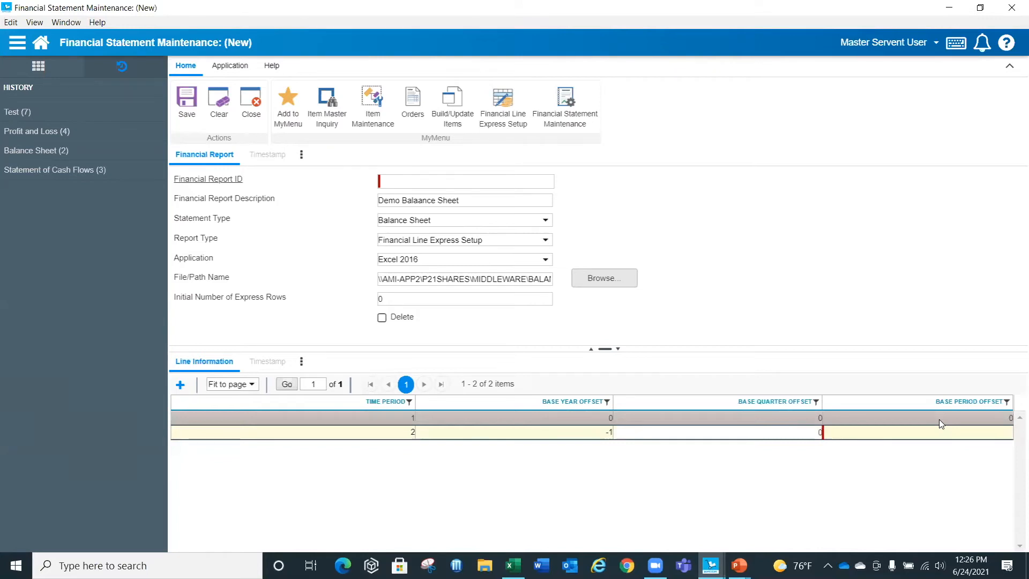
pyautogui.press('Tab')
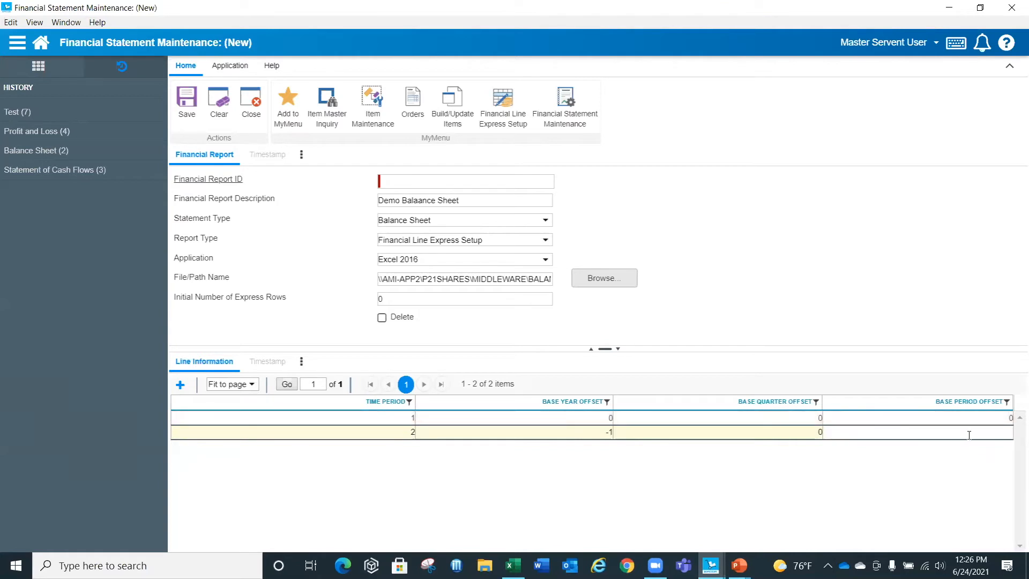
pyautogui.write('0')
pyautogui.press('Tab')
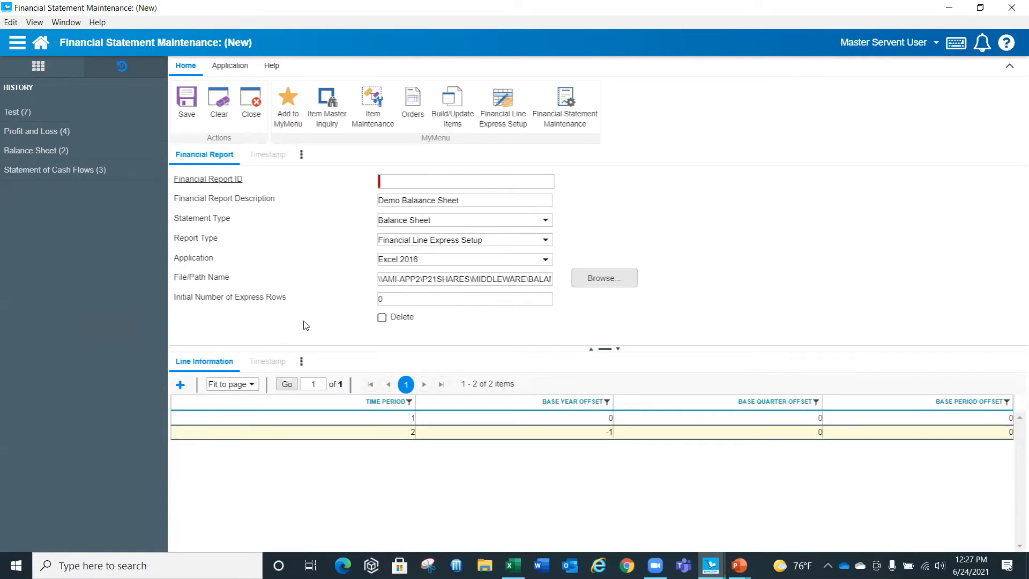
pyautogui.click(200, 116)
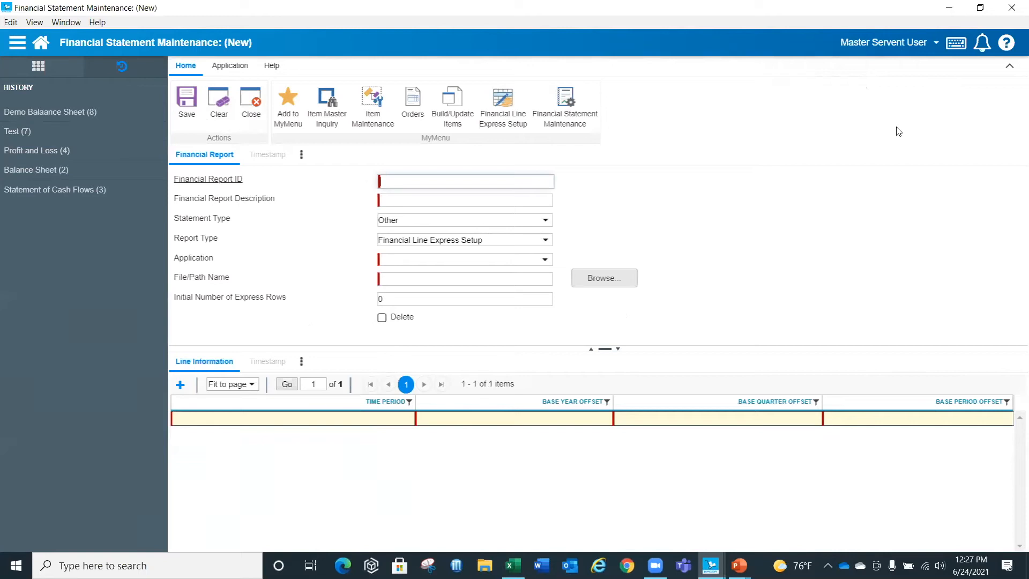
# Leave Financial Statement Maintenance and switch to the Financial Line Express Setup window
pyautogui.click(276, 127)
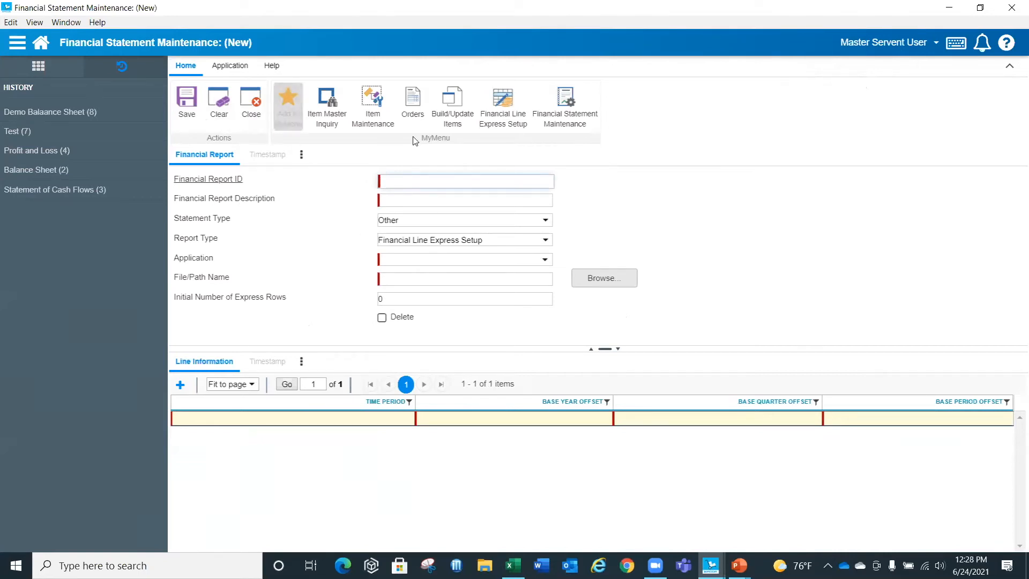
pyautogui.click(950, 8)
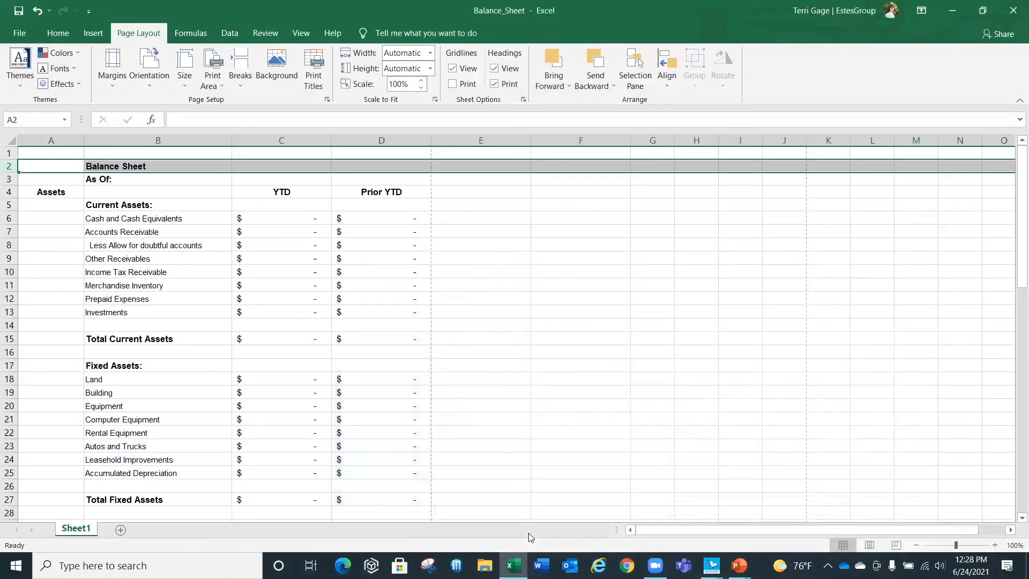
pyautogui.hotkey('alt', 'Tab')
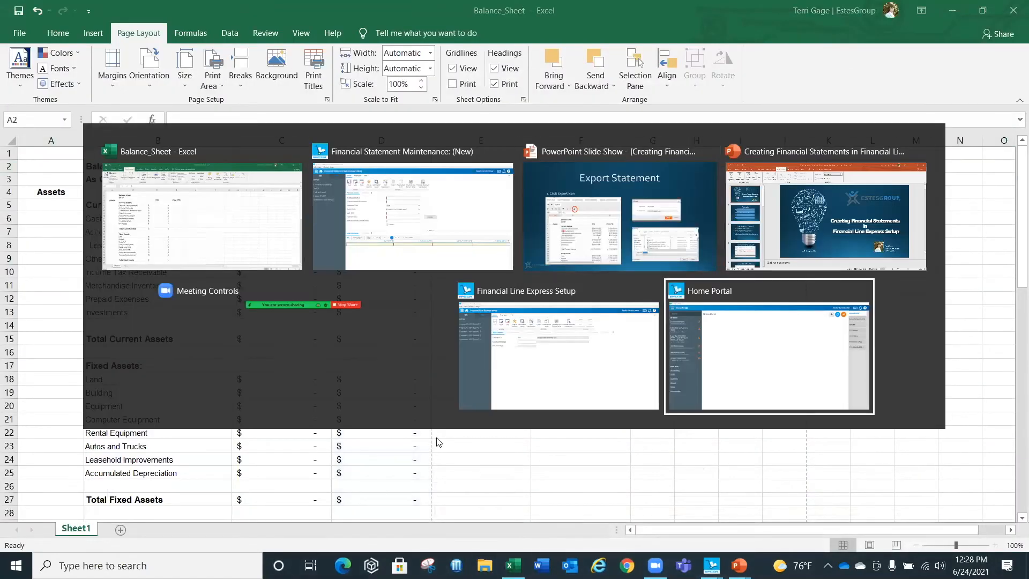
pyautogui.hotkey('alt', 'Tab')
pyautogui.hotkey('alt', 'Tab')
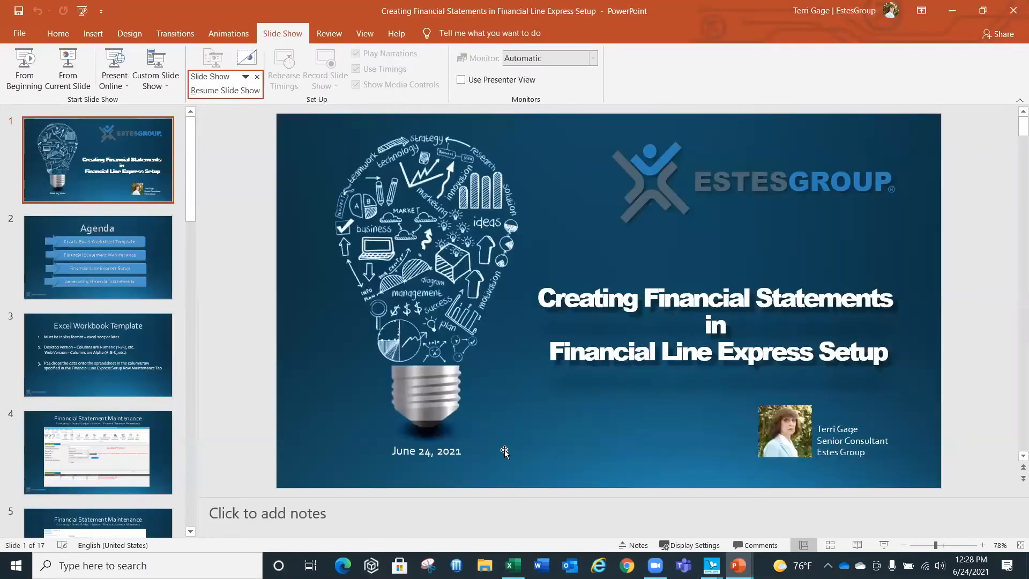
pyautogui.press('alt')
pyautogui.hotkey('alt', 'Tab')
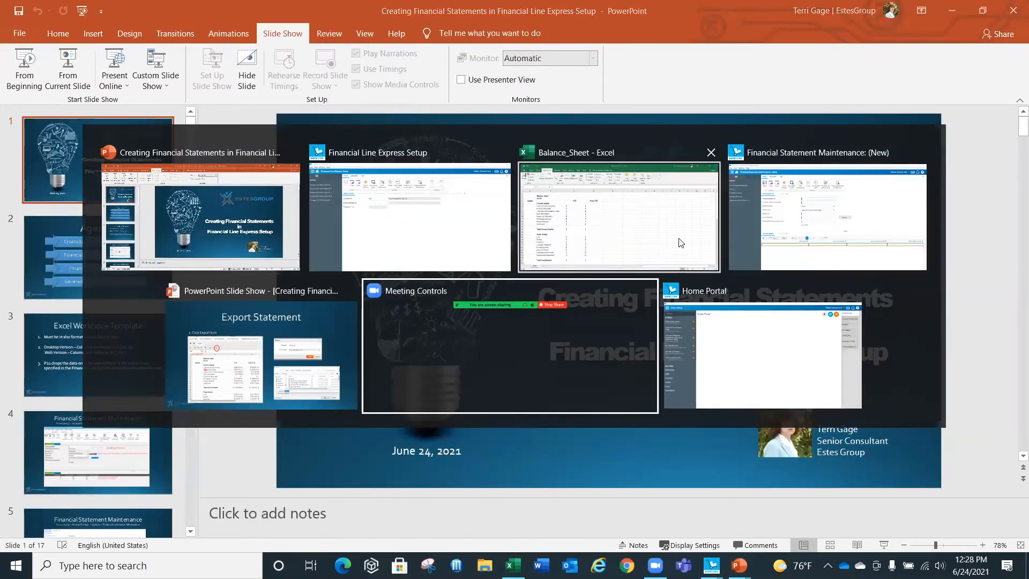
pyautogui.hotkey('alt', 'Tab')
pyautogui.hotkey('alt', 'Tab')
pyautogui.hotkey('alt', 'Tab')
pyautogui.hotkey('alt', 'Tab')
pyautogui.hotkey('alt', 'Tab')
pyautogui.hotkey('alt', 'Tab')
pyautogui.hotkey('alt', 'Tab')
pyautogui.hotkey('alt', 'Tab')
pyautogui.hotkey('alt', 'Tab')
pyautogui.hotkey('alt', 'Tab')
pyautogui.hotkey('alt', 'Tab')
pyautogui.hotkey('alt', 'Tab')
pyautogui.hotkey('alt', 'Tab')
pyautogui.hotkey('alt', 'Tab')
pyautogui.hotkey('alt', 'Tab')
pyautogui.hotkey('alt', 'Tab')
pyautogui.hotkey('alt', 'Tab')
pyautogui.hotkey('alt', 'Tab')
pyautogui.hotkey('alt', 'Tab')
pyautogui.hotkey('alt', 'Tab')
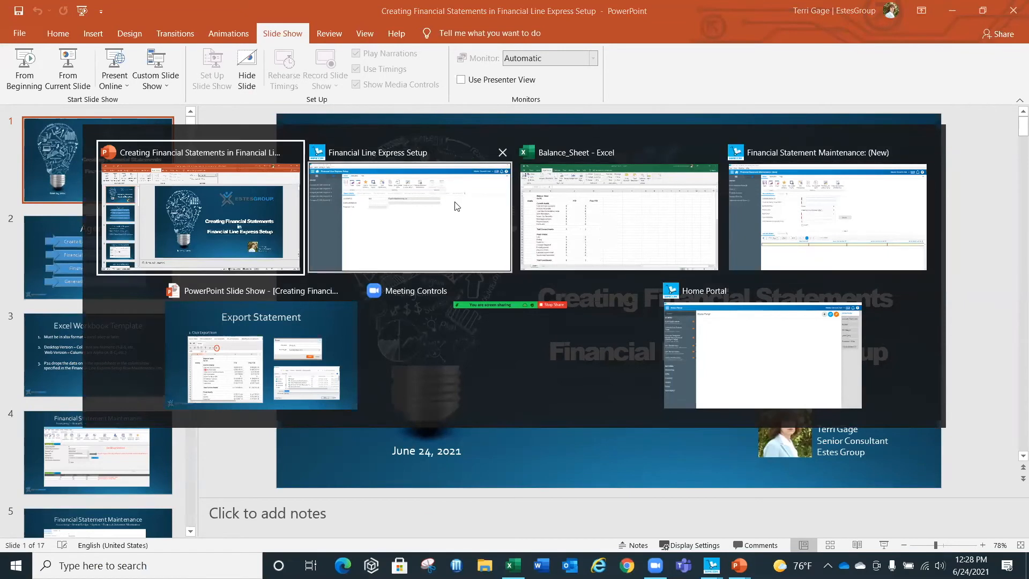
pyautogui.click(455, 203)
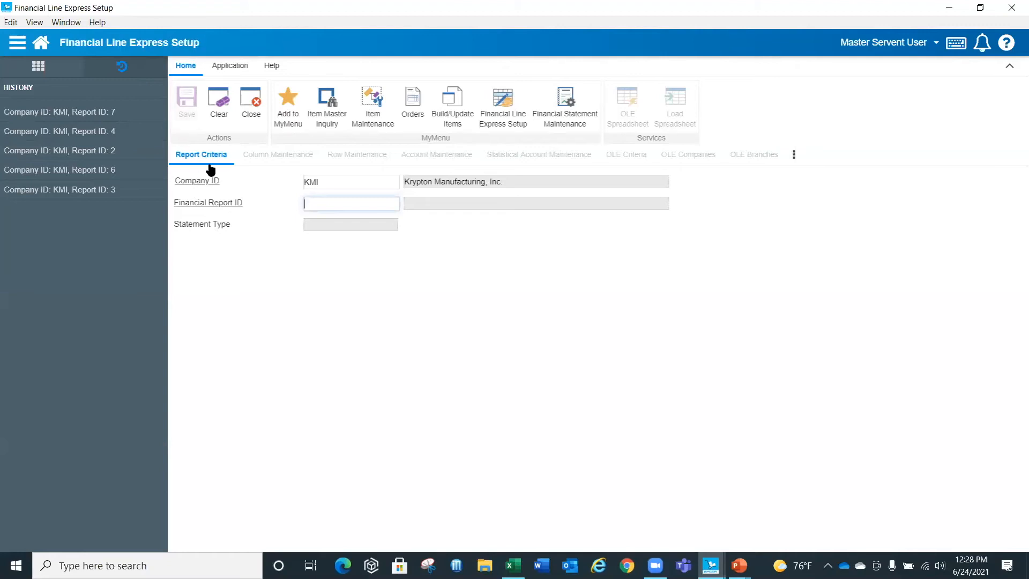
# Look up the financial reports for company KMI and load report 8, Demo Balaance Sheet
pyautogui.click(213, 206)
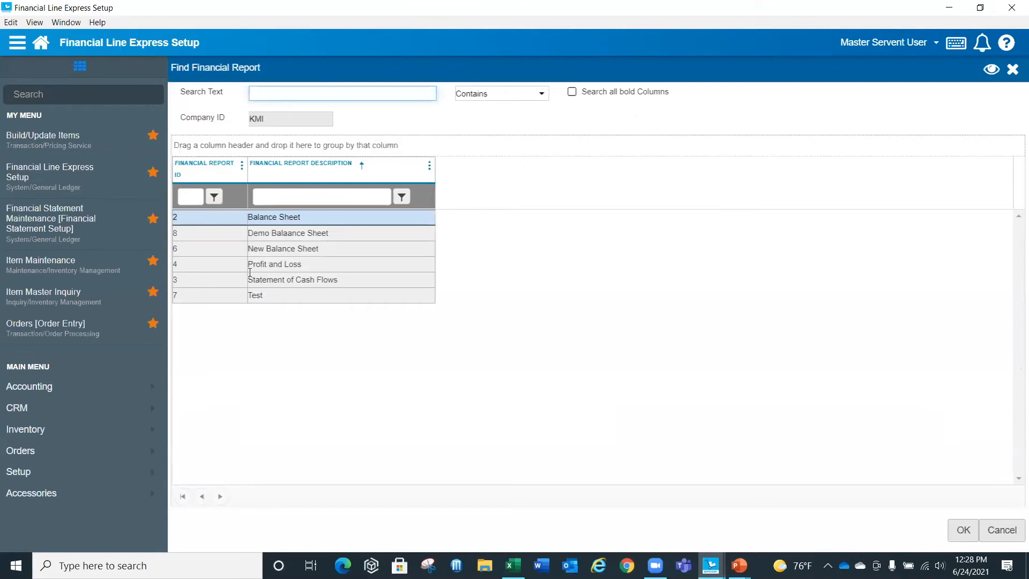
pyautogui.click(270, 237)
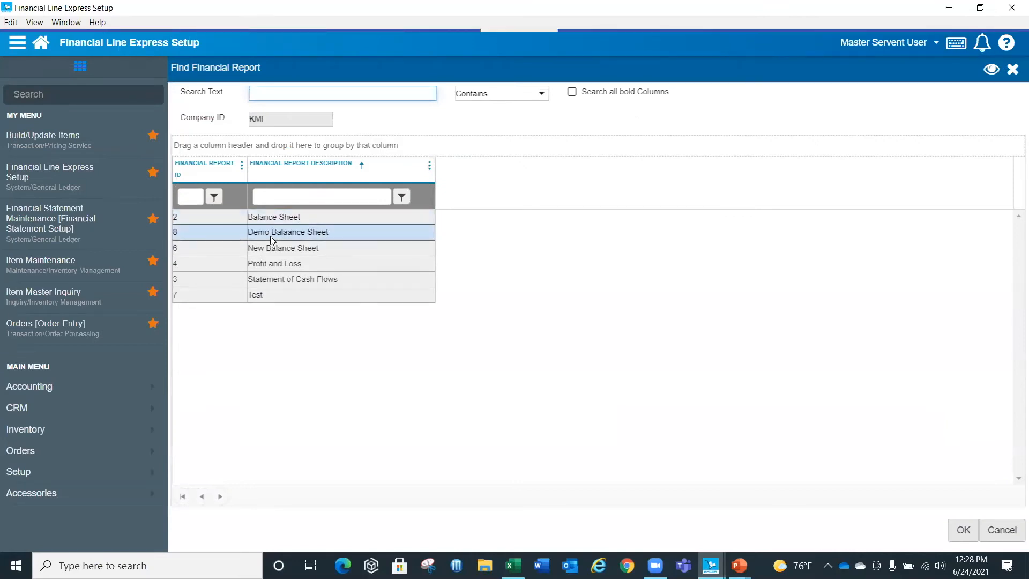
pyautogui.doubleClick(270, 236)
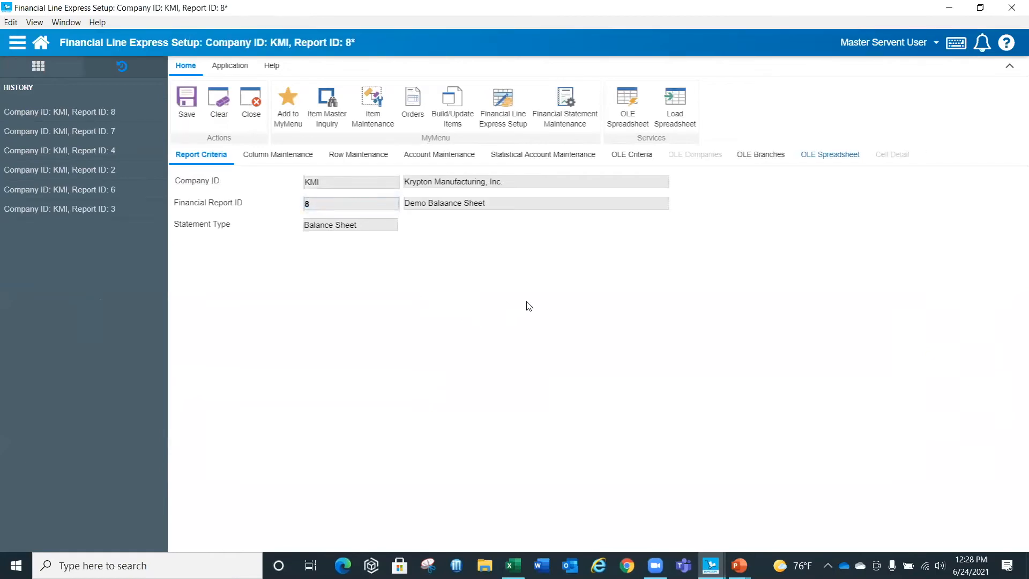
# Define spreadsheet column C in Column Maintenance with the Cumulative Balance amount type
pyautogui.click(264, 155)
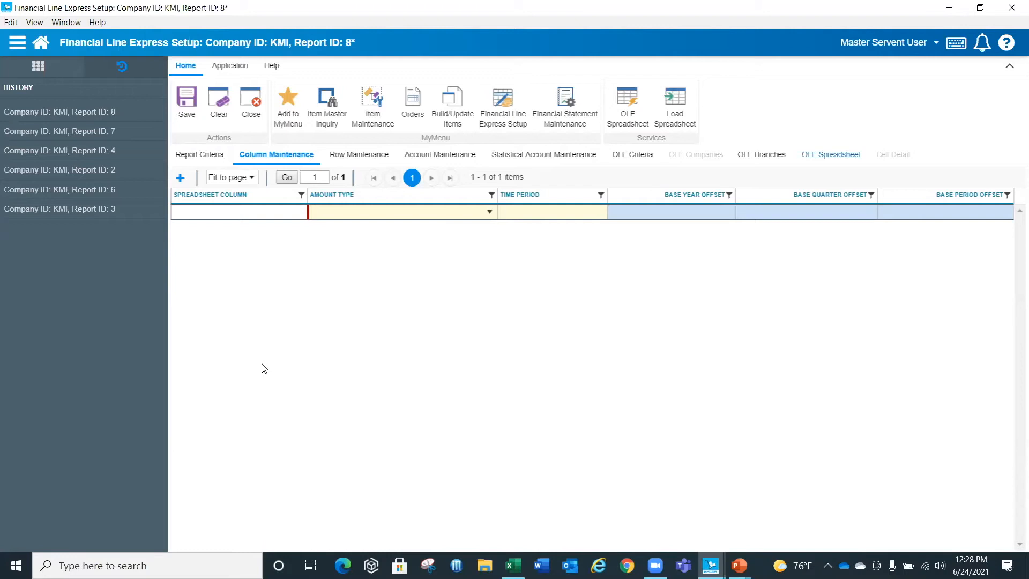
pyautogui.moveTo(513, 564)
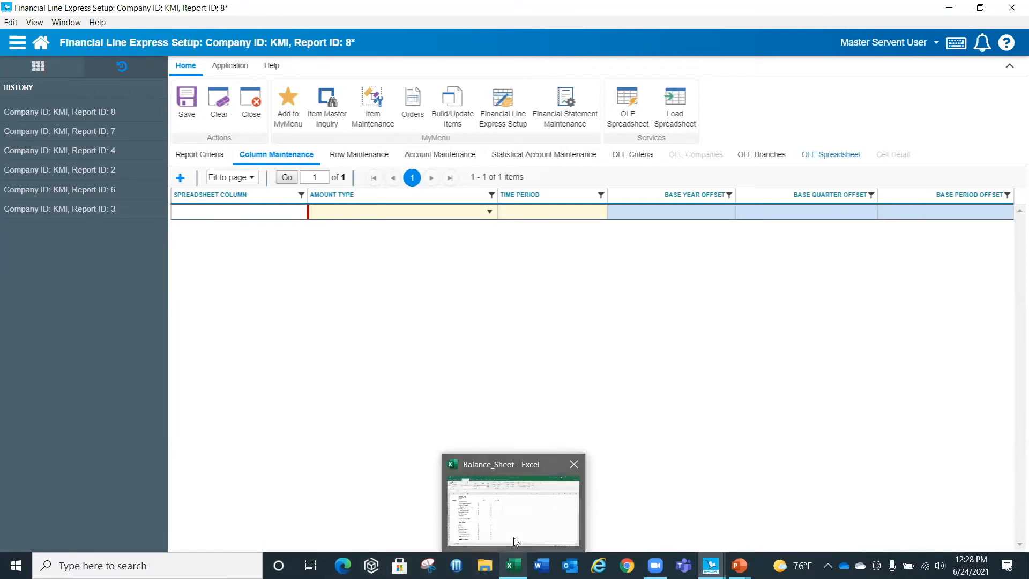
pyautogui.click(247, 221)
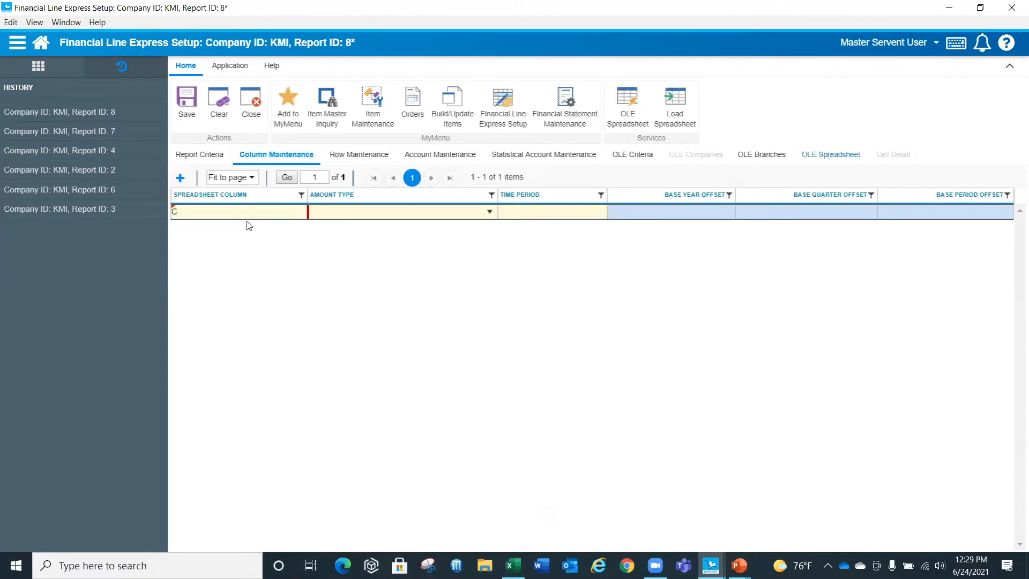
pyautogui.click(490, 211)
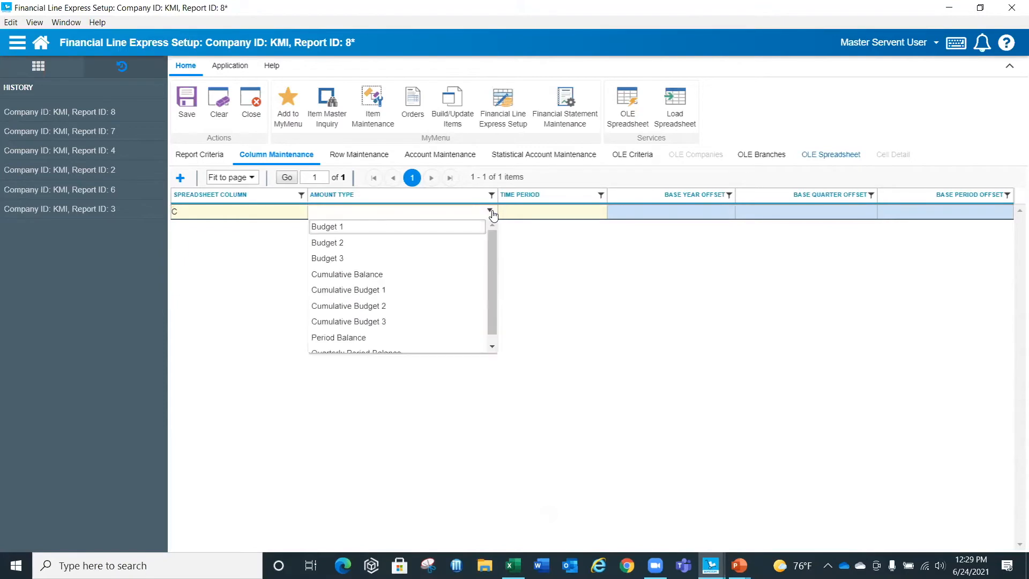
pyautogui.click(408, 275)
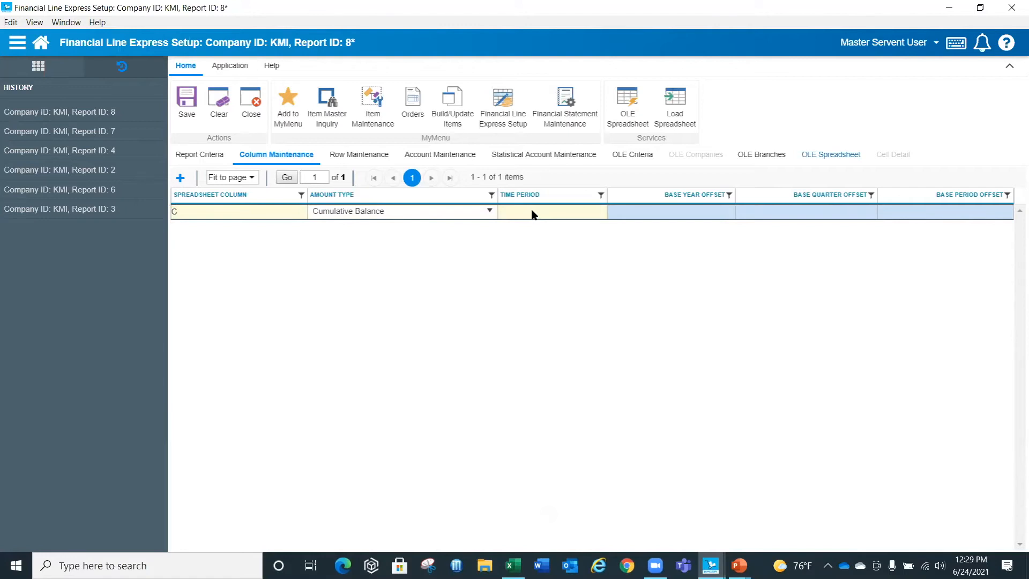
# Assign time period 1 to the column C line, choosing it from the time period lookup
pyautogui.click(534, 215)
pyautogui.write('5')
pyautogui.press('Tab')
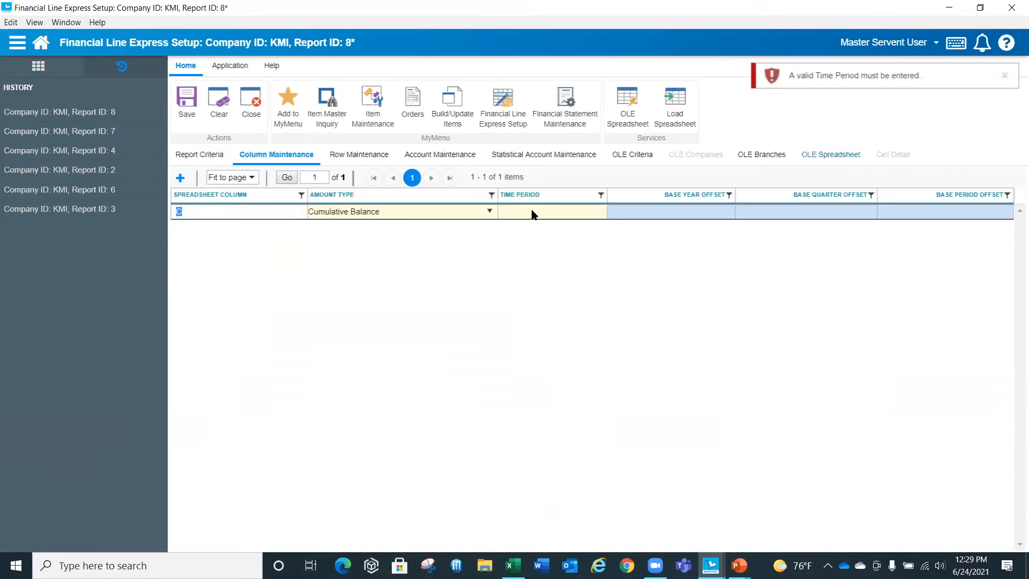
pyautogui.click(533, 213)
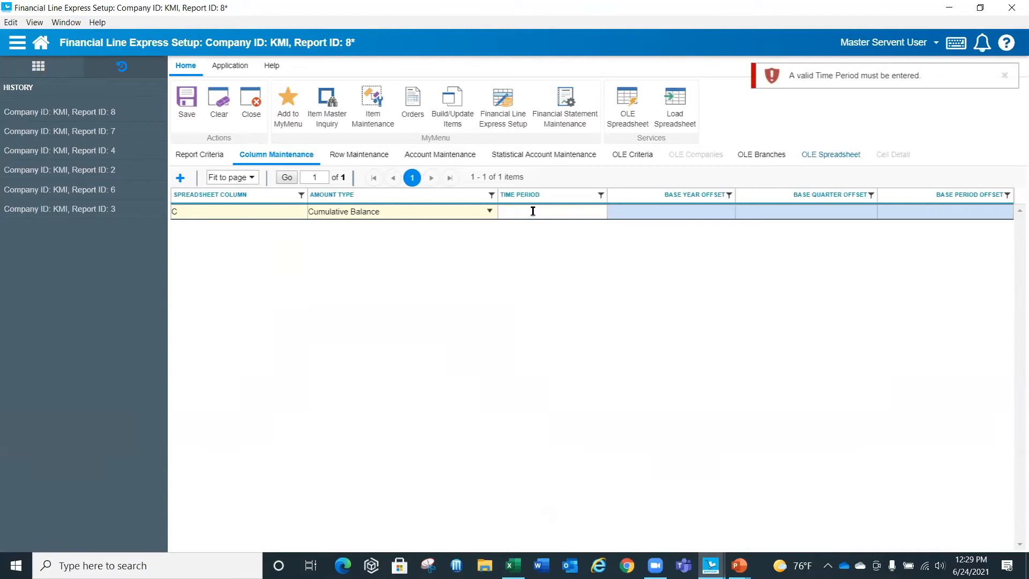
pyautogui.press('Tab')
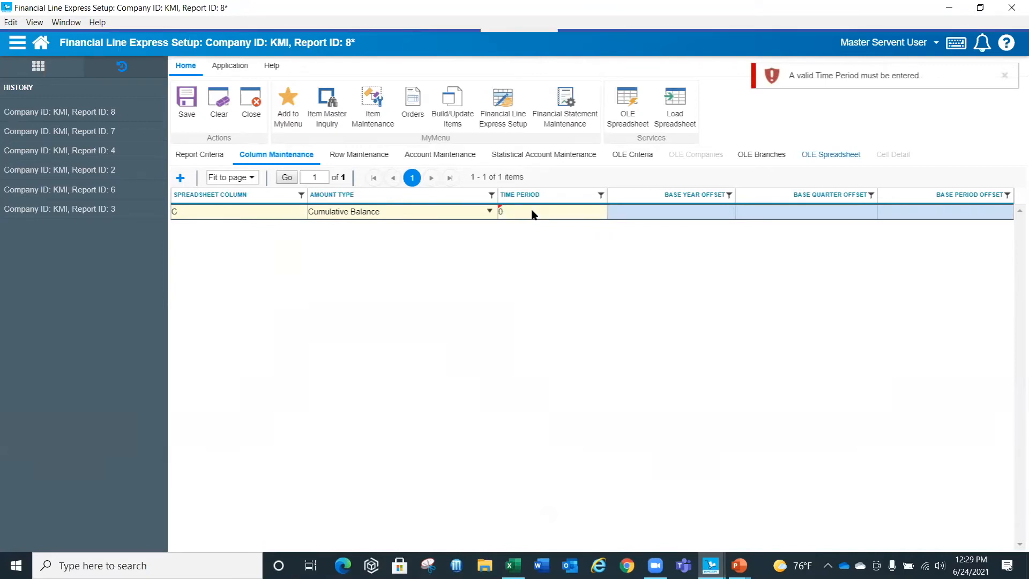
pyautogui.click(554, 211)
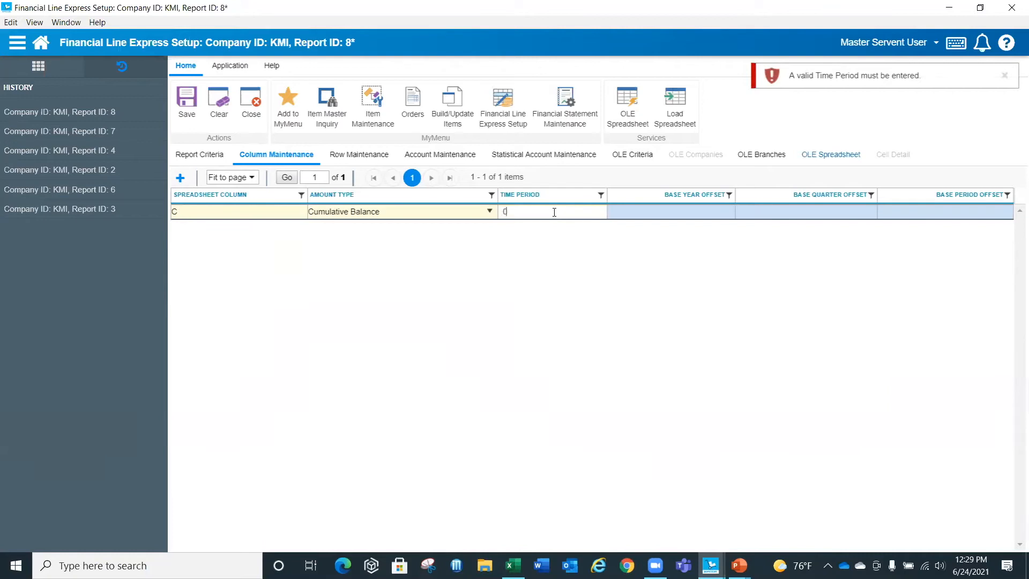
pyautogui.press('Tab')
pyautogui.press('Tab')
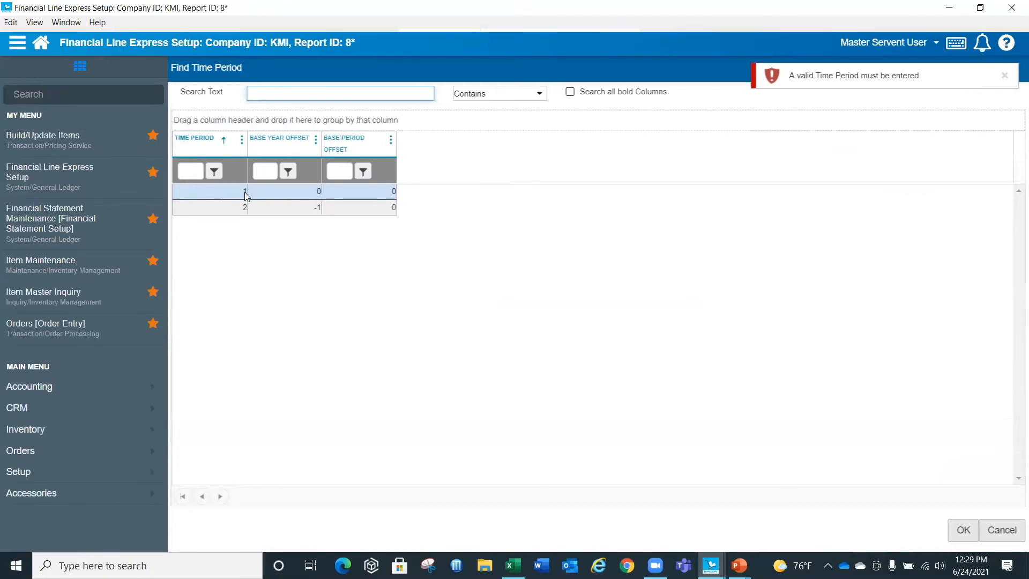
pyautogui.doubleClick(238, 192)
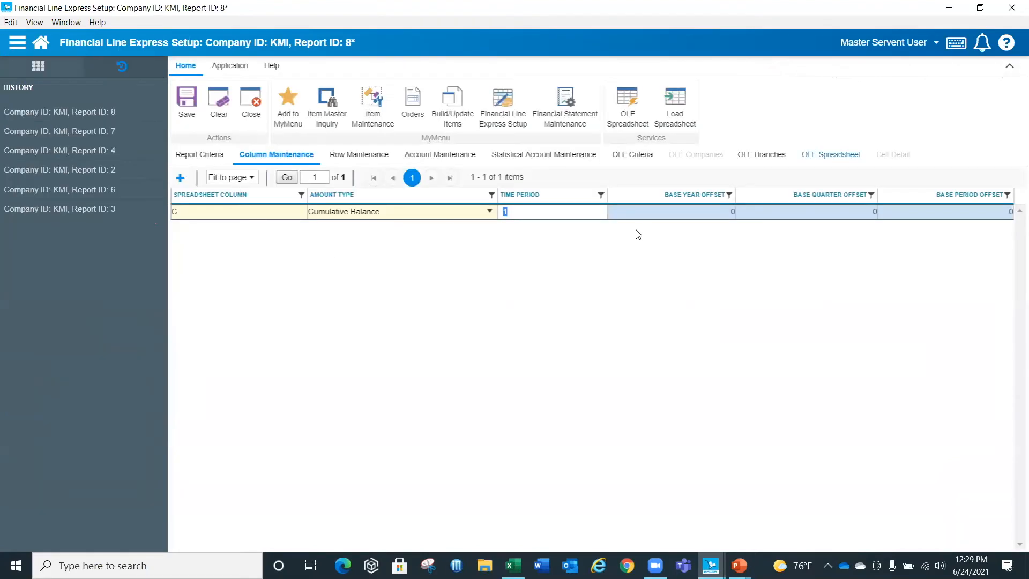
pyautogui.click(675, 212)
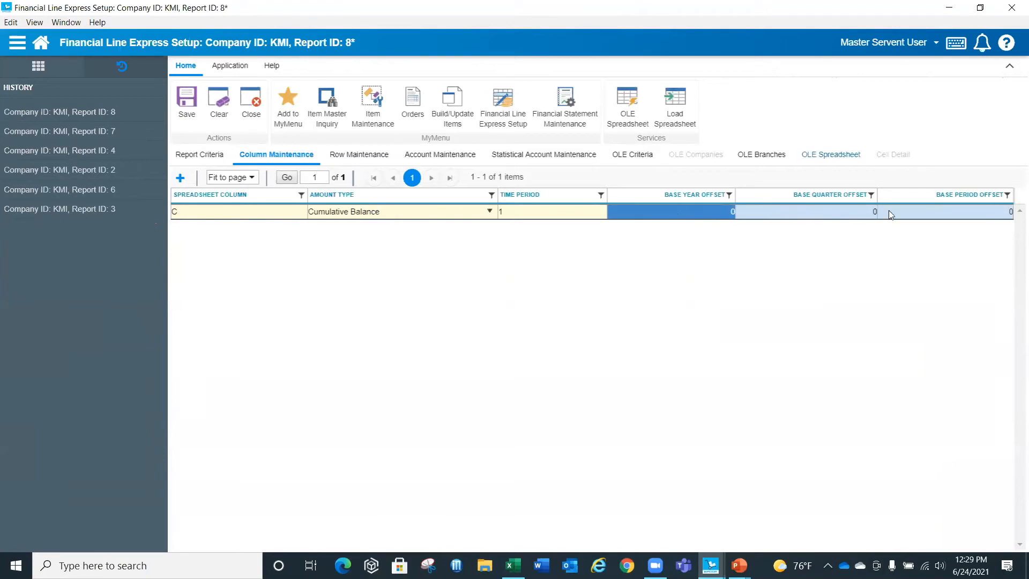
pyautogui.click(959, 213)
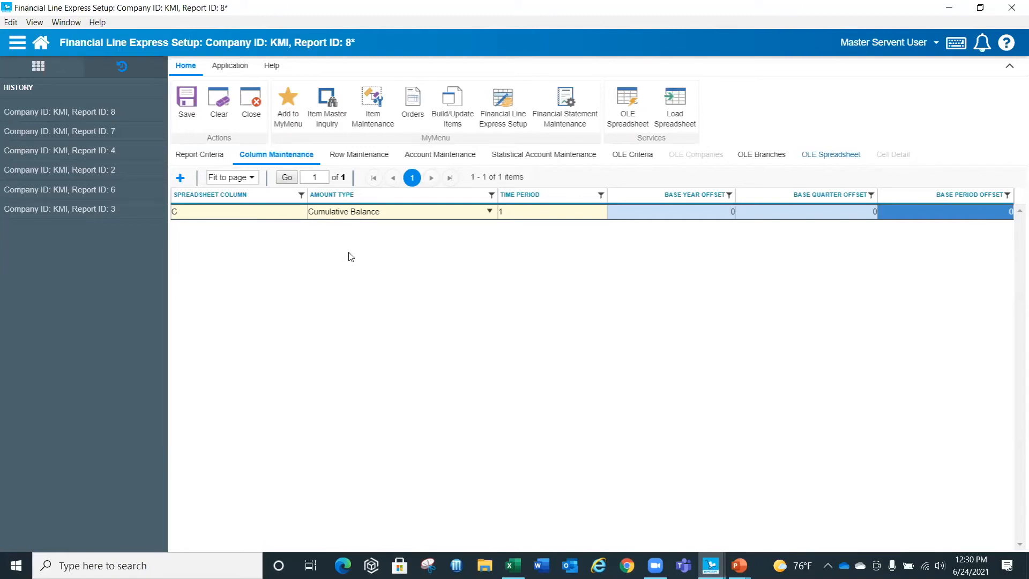
pyautogui.rightClick(911, 212)
pyautogui.click(787, 231)
pyautogui.click(882, 212)
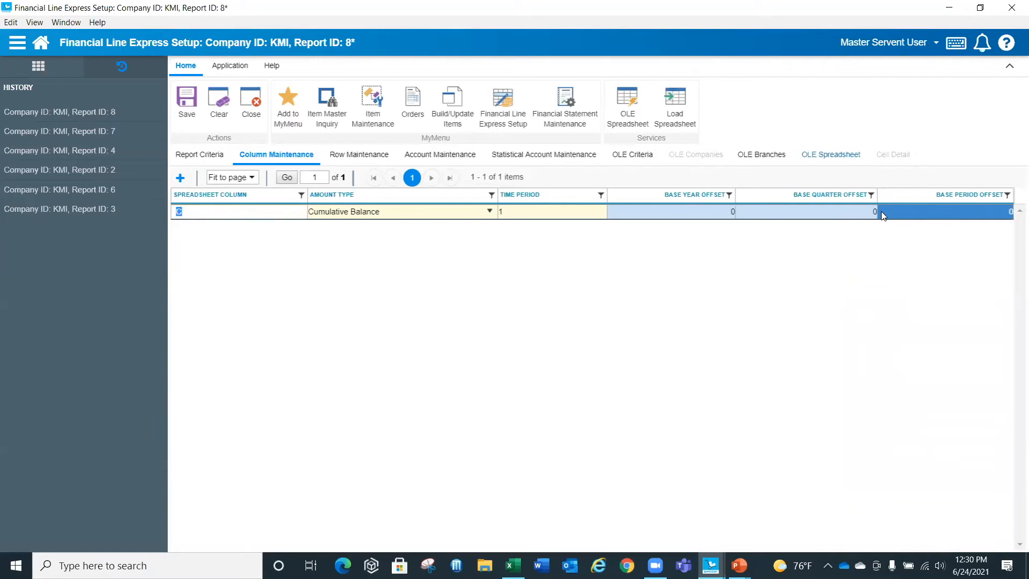
pyautogui.press('Tab')
pyautogui.press('Tab')
pyautogui.press('Tab')
pyautogui.press('Tab')
pyautogui.press('Tab')
# Add a line for spreadsheet column D with the Cumulative Balance amount type and time period 2
pyautogui.rightClick(239, 217)
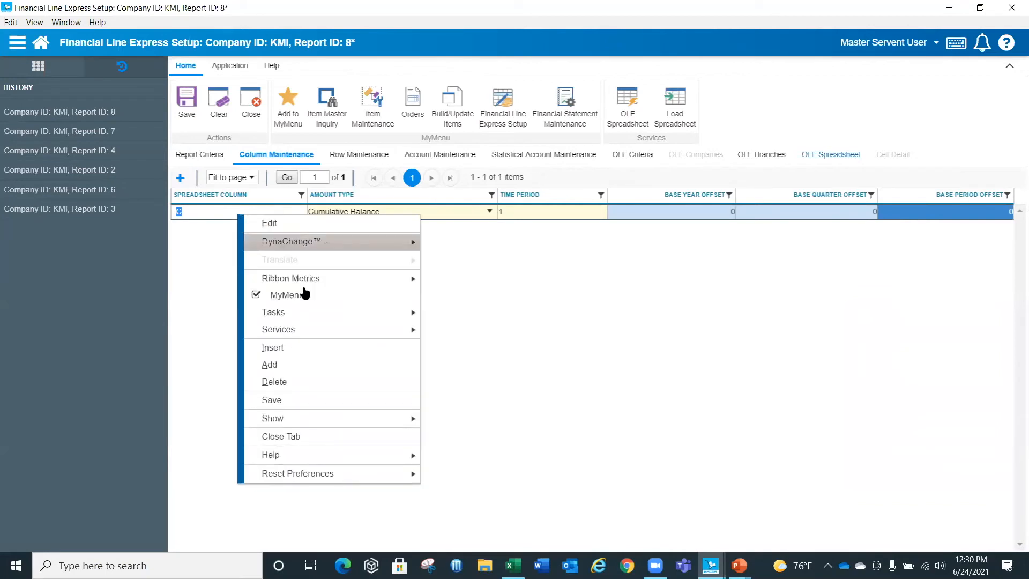
pyautogui.click(270, 365)
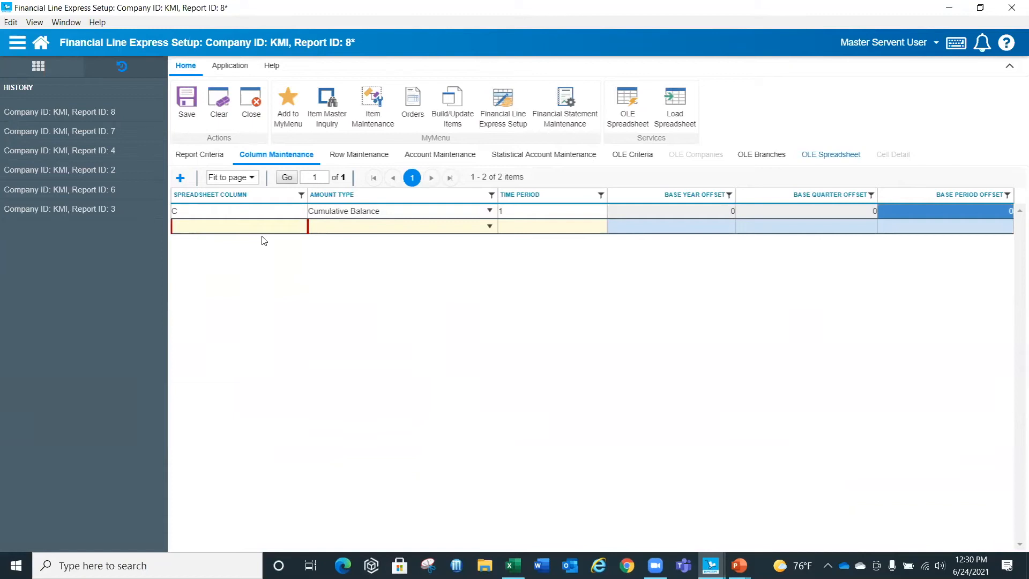
pyautogui.click(235, 228)
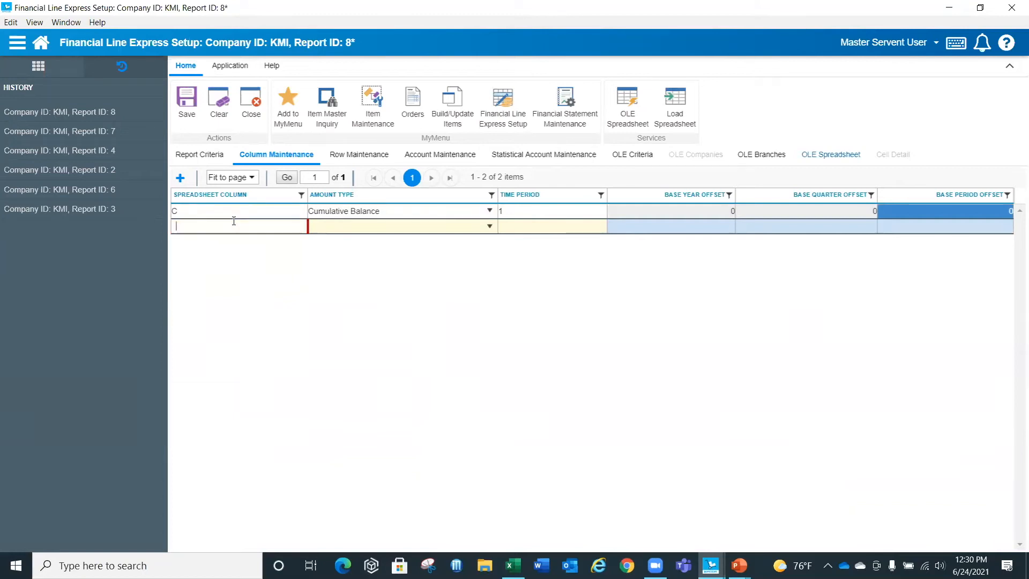
pyautogui.write('D')
pyautogui.click(330, 229)
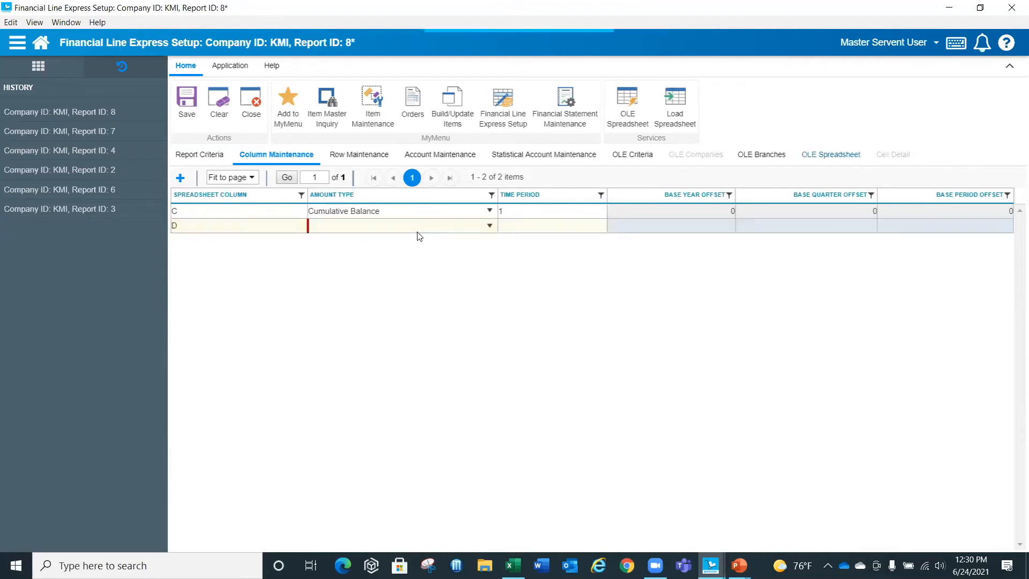
pyautogui.click(490, 225)
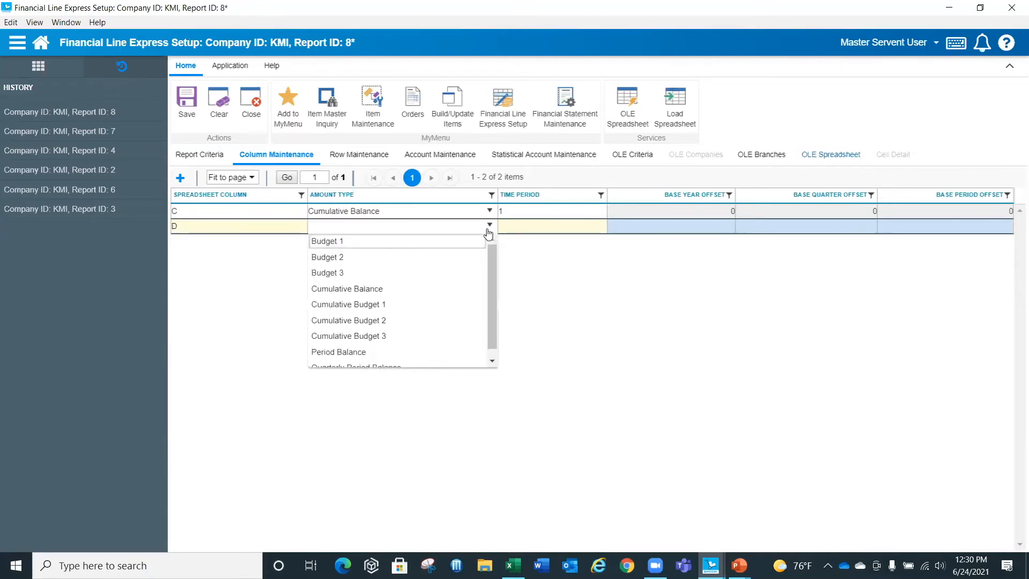
pyautogui.click(396, 294)
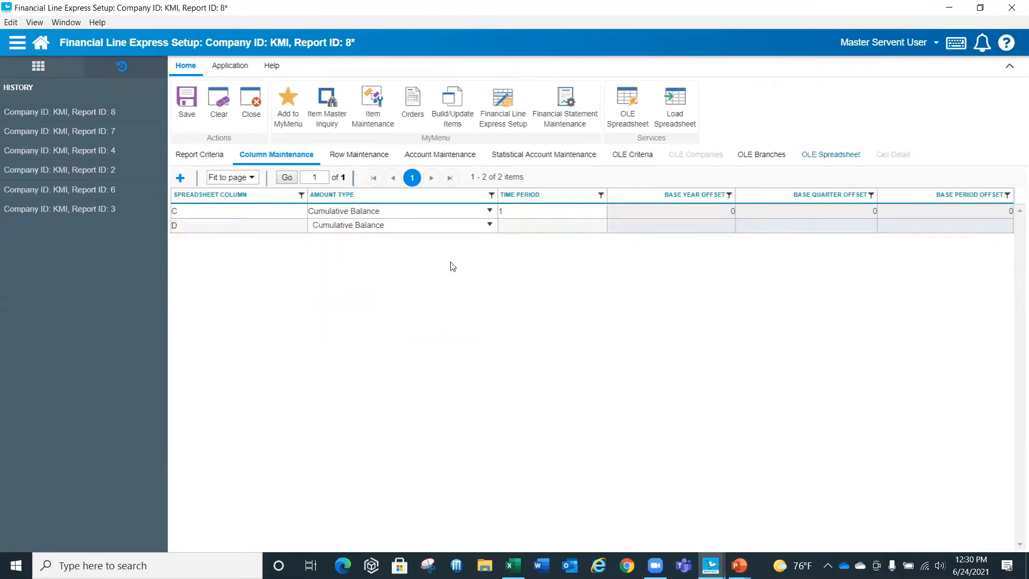
pyautogui.doubleClick(530, 230)
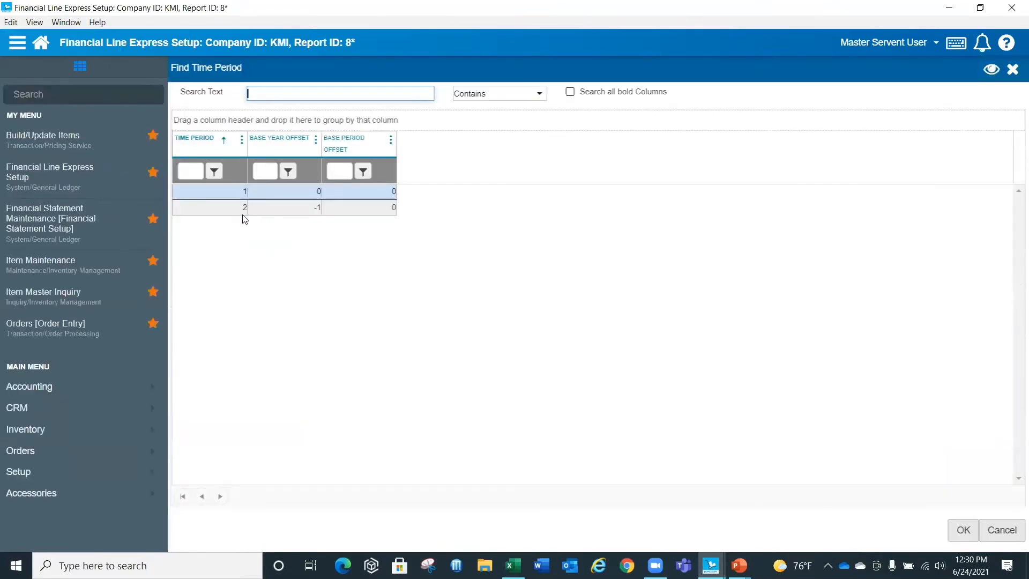
pyautogui.doubleClick(244, 207)
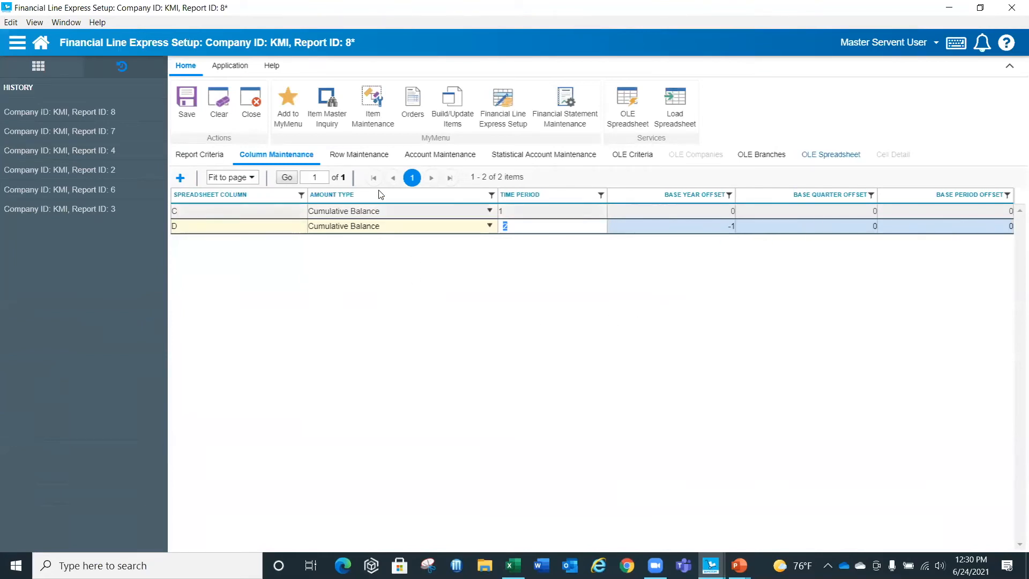
# Add blank report rows in Row Maintenance until the list runs from row 1 to row 13
pyautogui.click(357, 156)
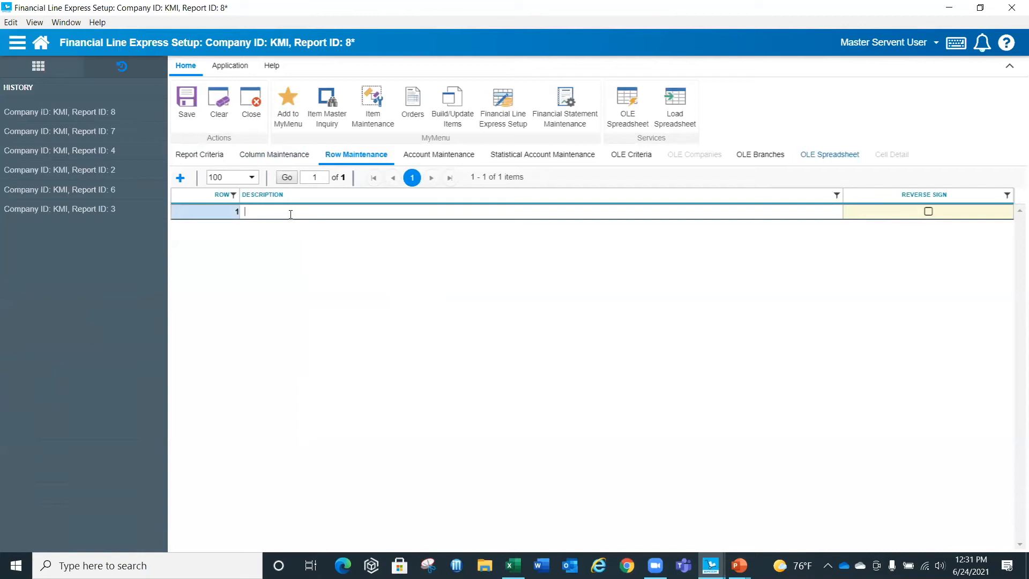
pyautogui.press('Tab')
pyautogui.press('Tab')
pyautogui.press('Tab')
pyautogui.press('Tab')
pyautogui.press('Tab')
pyautogui.press('Tab')
pyautogui.press('Tab')
pyautogui.press('Tab')
pyautogui.press('Tab')
pyautogui.press('Tab')
pyautogui.press('Tab')
pyautogui.press('Tab')
pyautogui.press('Tab')
pyautogui.press('Tab')
pyautogui.press('Tab')
pyautogui.press('Tab')
pyautogui.press('Tab')
pyautogui.press('Tab')
pyautogui.press('Tab')
pyautogui.press('Tab')
pyautogui.press('Tab')
pyautogui.press('Tab')
pyautogui.press('Tab')
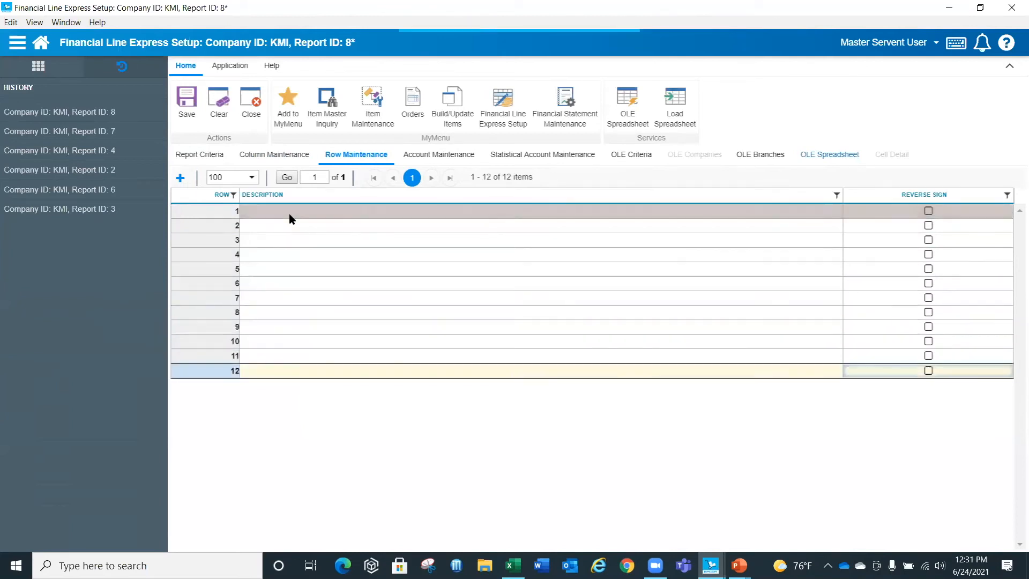
pyautogui.press('Tab')
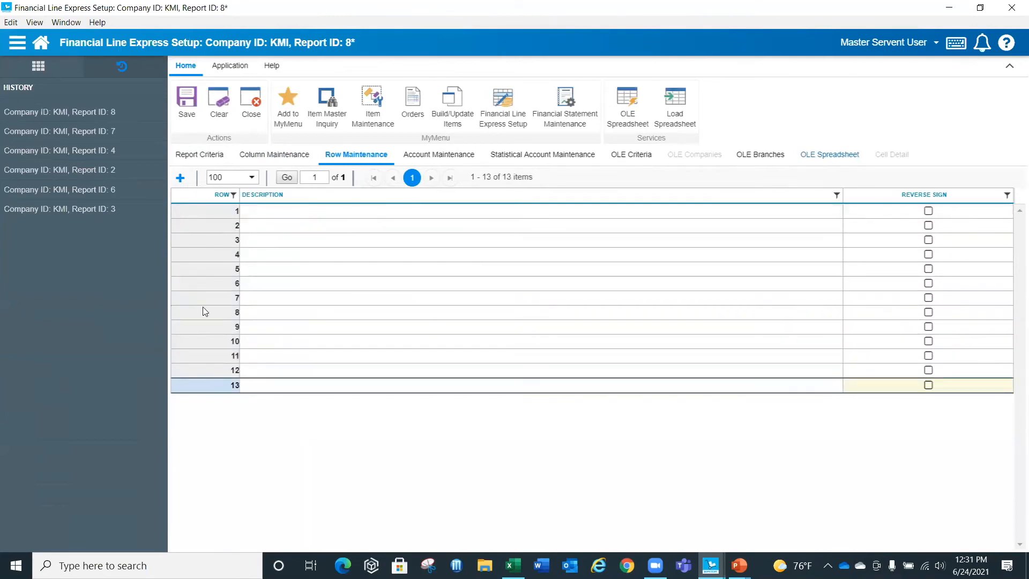
# Switch to the Balance_Sheet workbook in Excel and place its reduced window beside the row list so both row numberings can be compared
pyautogui.click(280, 287)
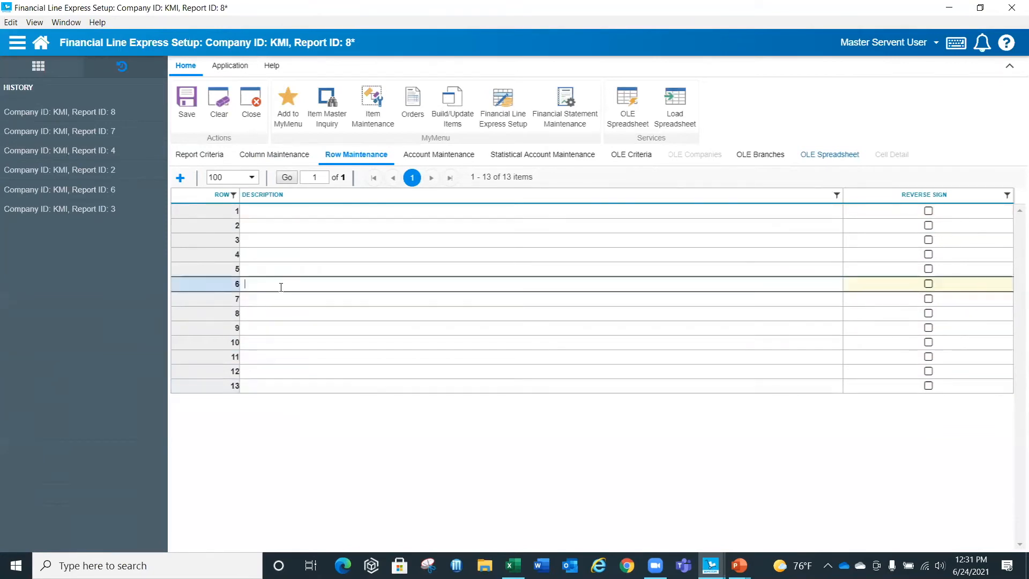
pyautogui.click(989, 10)
pyautogui.click(985, 8)
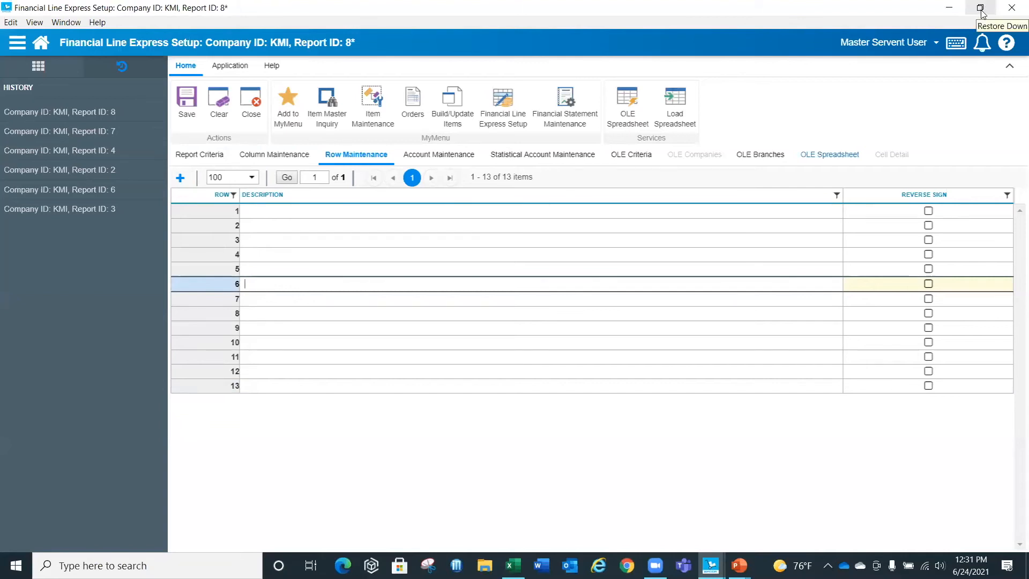
pyautogui.click(513, 566)
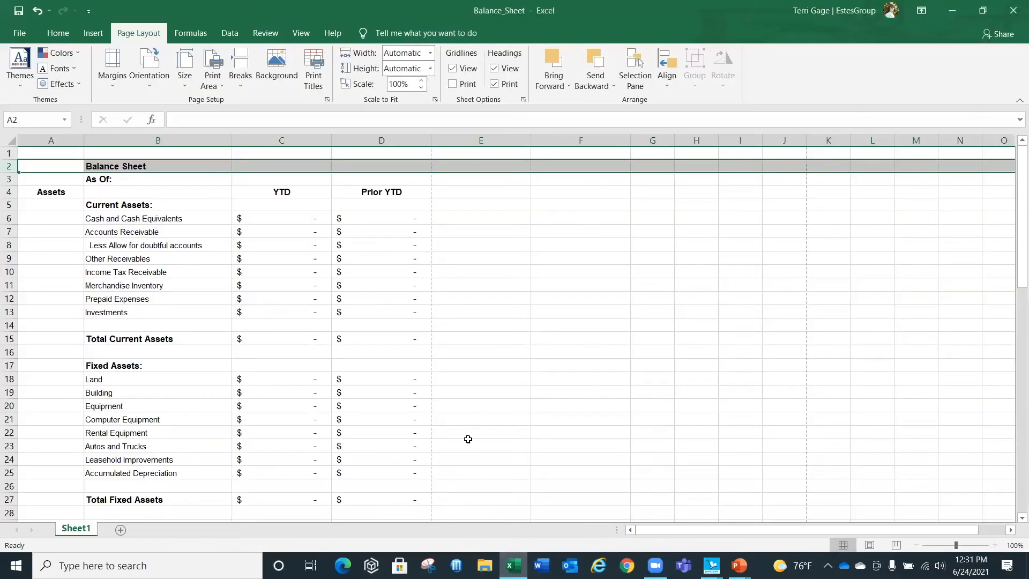
pyautogui.click(983, 11)
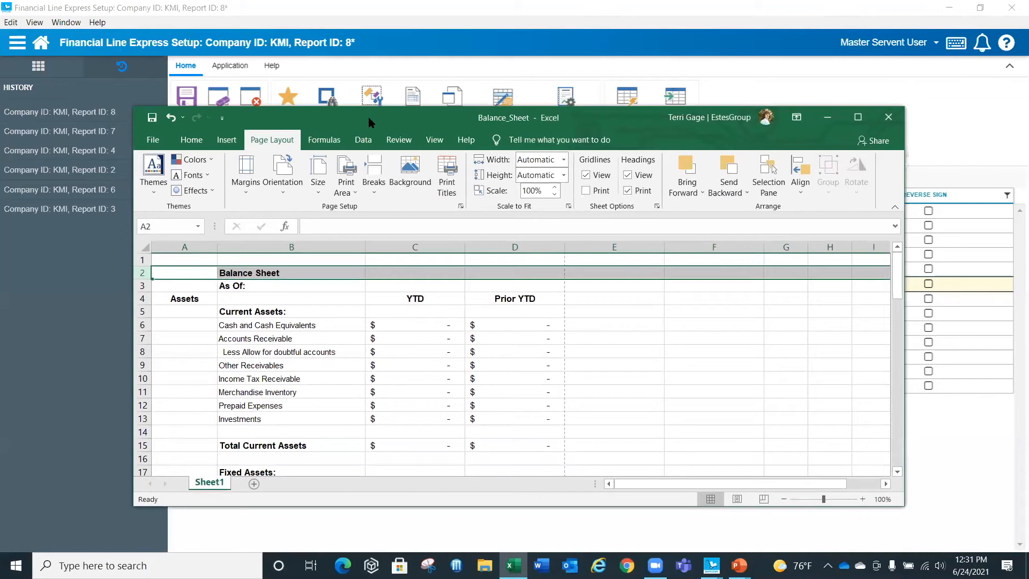
pyautogui.moveTo(368, 117); pyautogui.dragTo(705, 42)
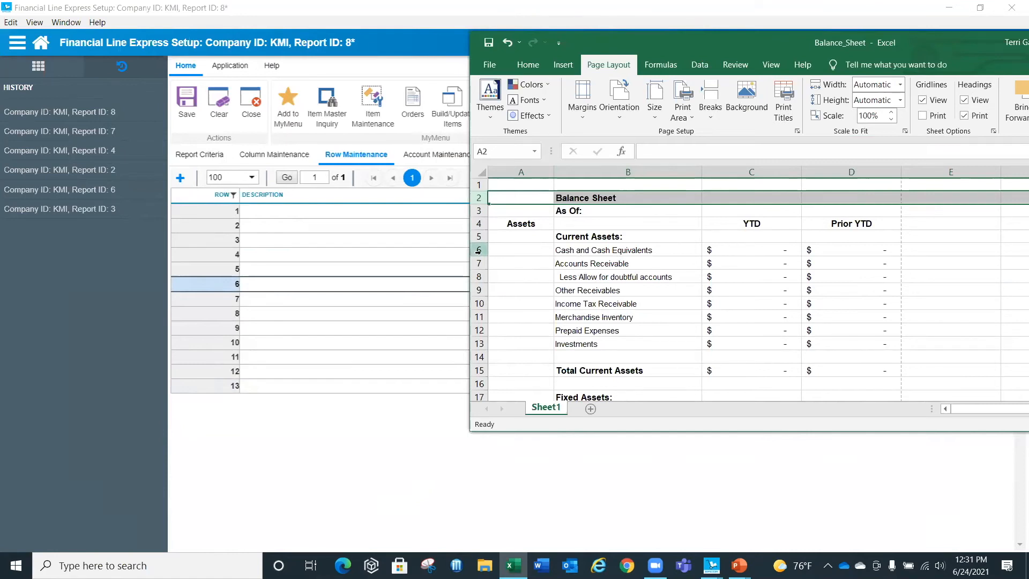
# Copy the text "Cash and Cash Equivalents" from cell B6 of the Balance_Sheet workbook
pyautogui.click(660, 248)
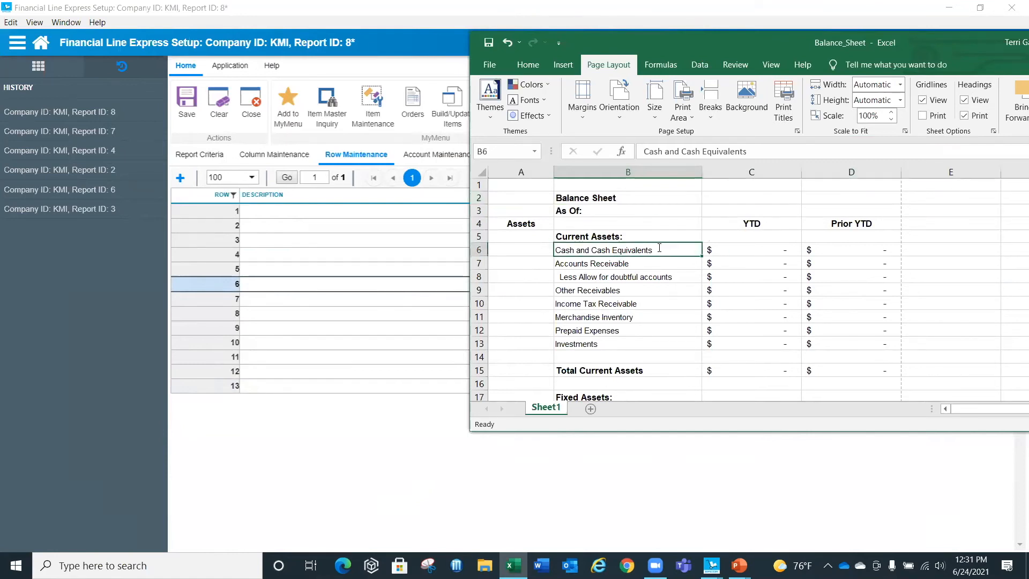
pyautogui.doubleClick(659, 248)
pyautogui.moveTo(660, 248); pyautogui.dragTo(555, 249)
pyautogui.rightClick(559, 249)
pyautogui.click(590, 276)
# Return to Financial Line Express Setup, paste "Cash and Cash Equivalents" as the description of row 6, and select that row
pyautogui.click(268, 283)
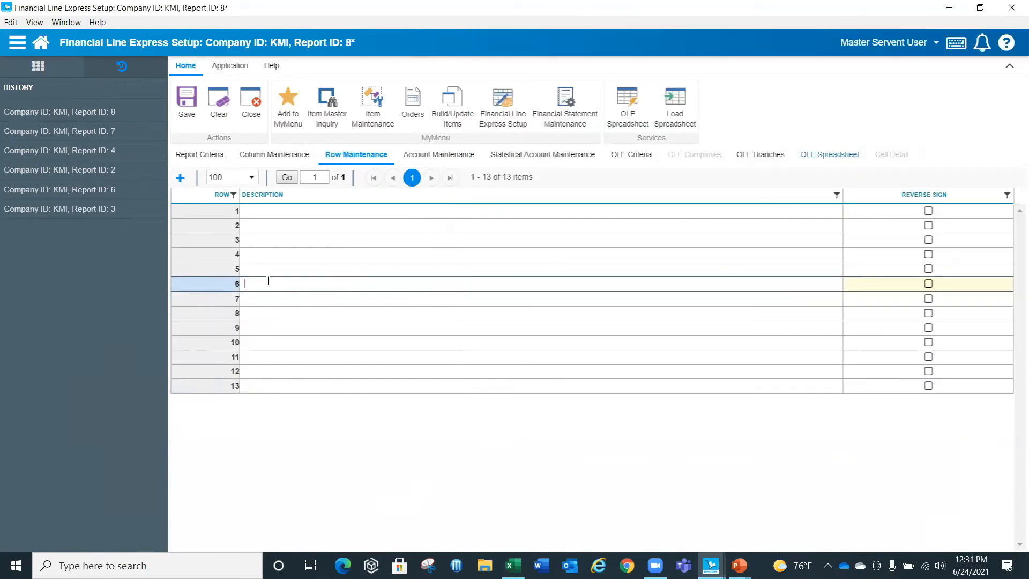
pyautogui.rightClick(268, 281)
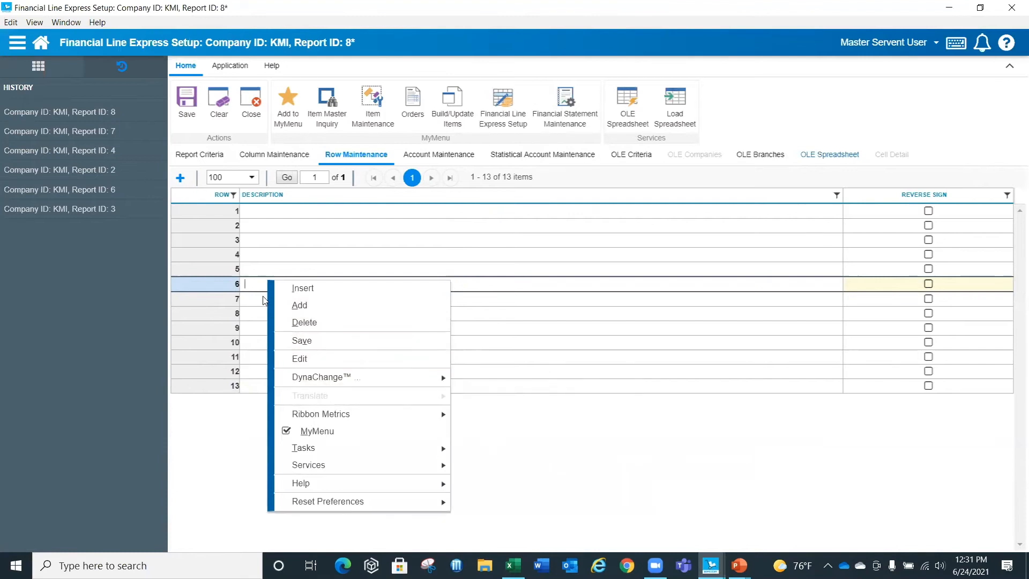
pyautogui.click(248, 284)
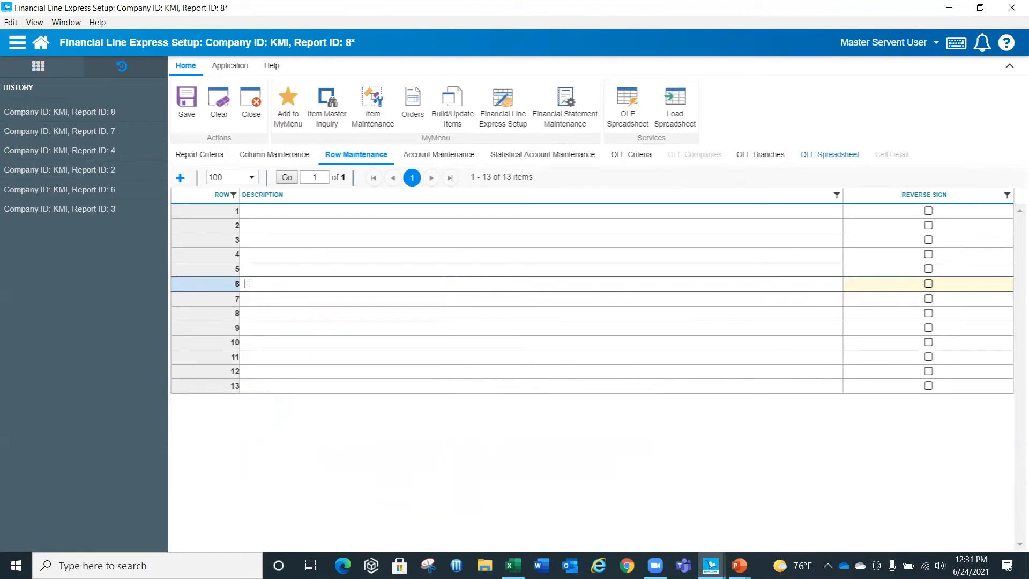
pyautogui.hotkey('ctrl', 'v')
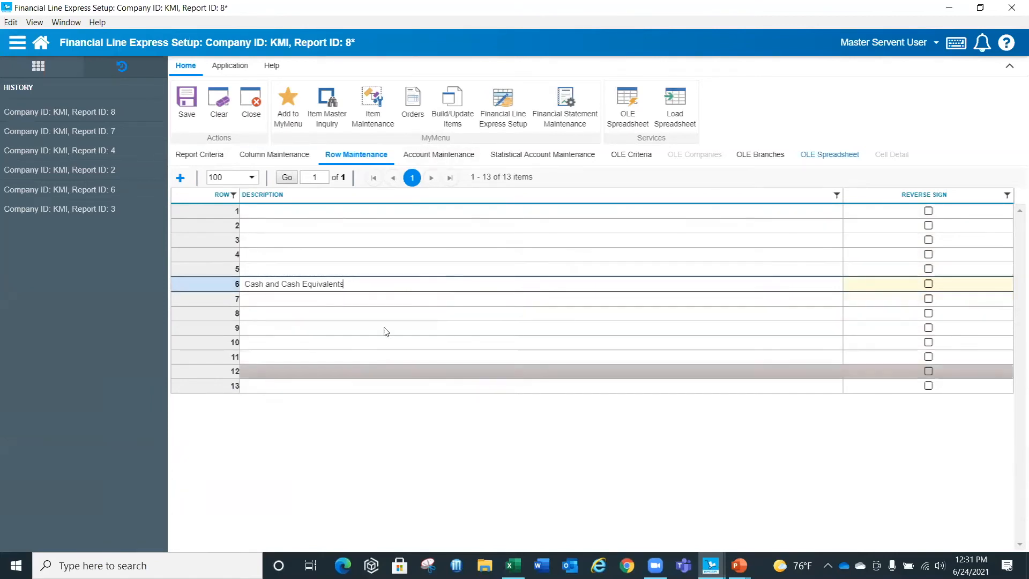
pyautogui.click(337, 328)
pyautogui.click(283, 281)
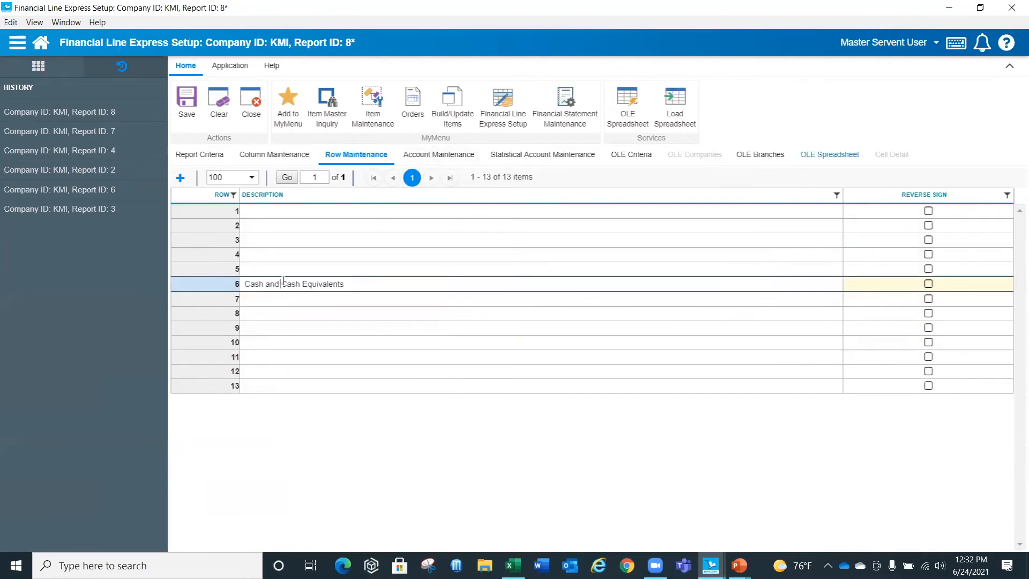
pyautogui.click(207, 282)
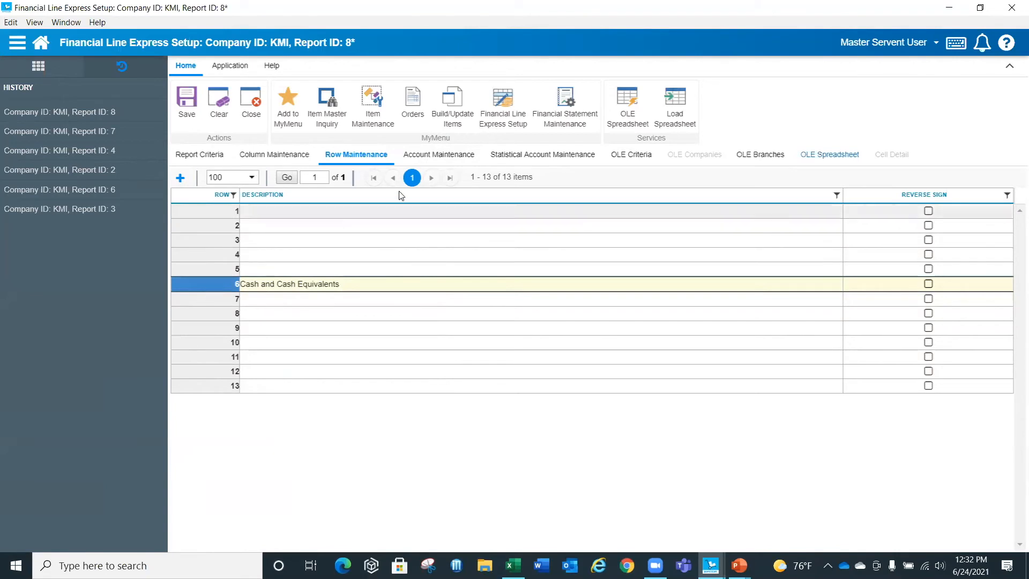
# Look up accounts for row 6 in Account Maintenance and select Cash In Bank Checking, Savings, Money Market and Payroll
pyautogui.click(430, 156)
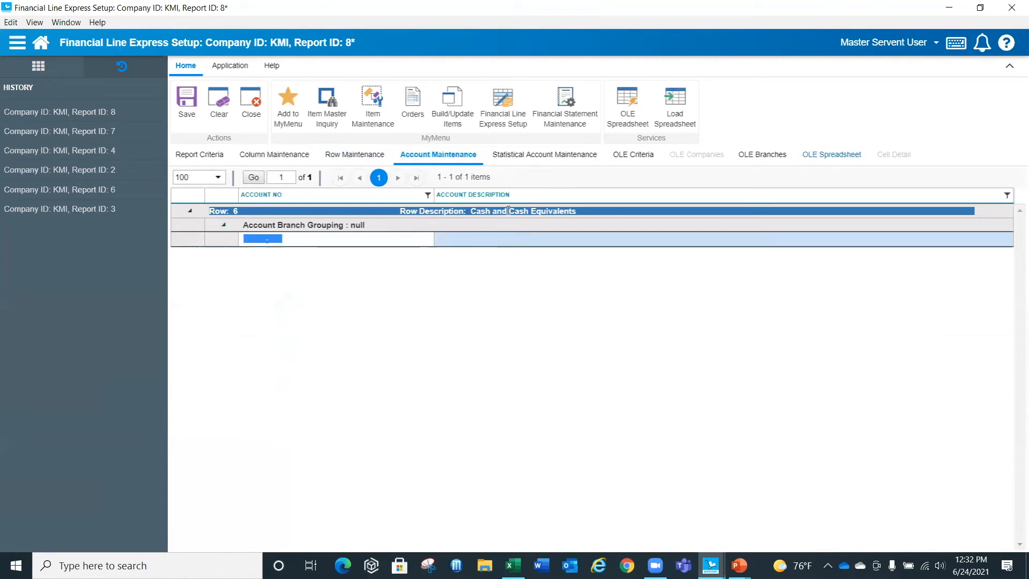
pyautogui.click(246, 239)
pyautogui.doubleClick(319, 239)
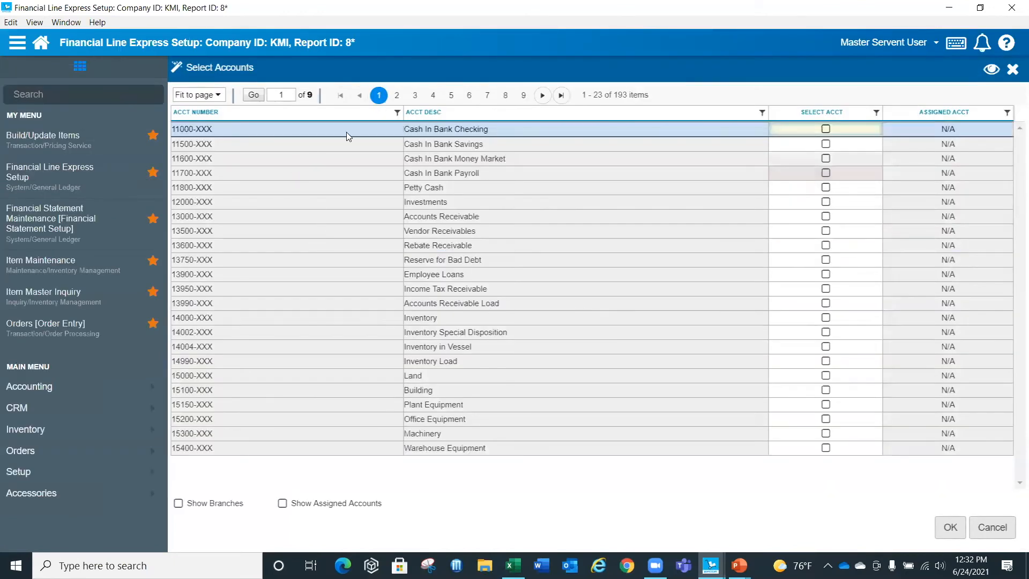
pyautogui.click(826, 129)
pyautogui.click(826, 144)
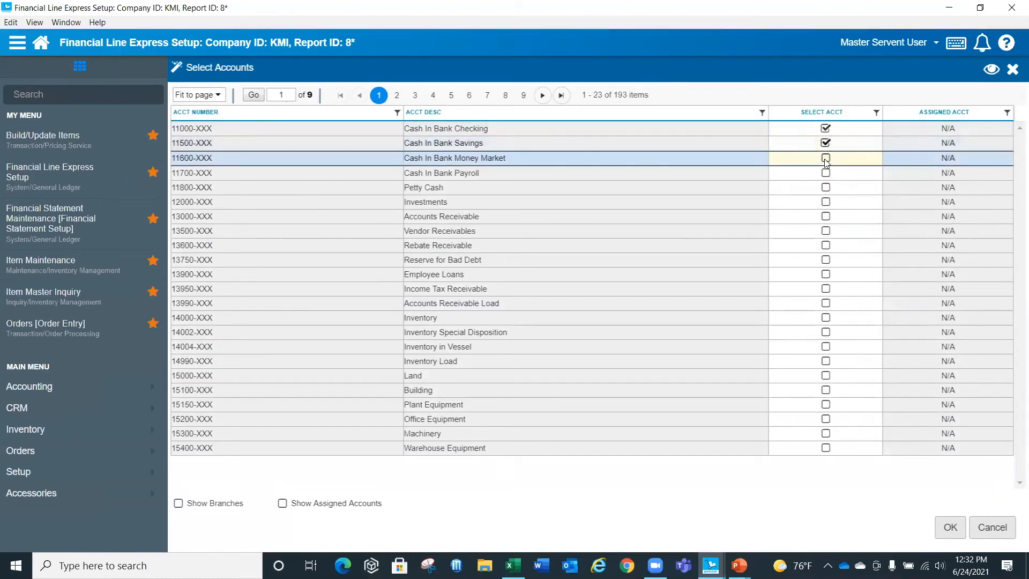
pyautogui.click(826, 159)
pyautogui.click(825, 173)
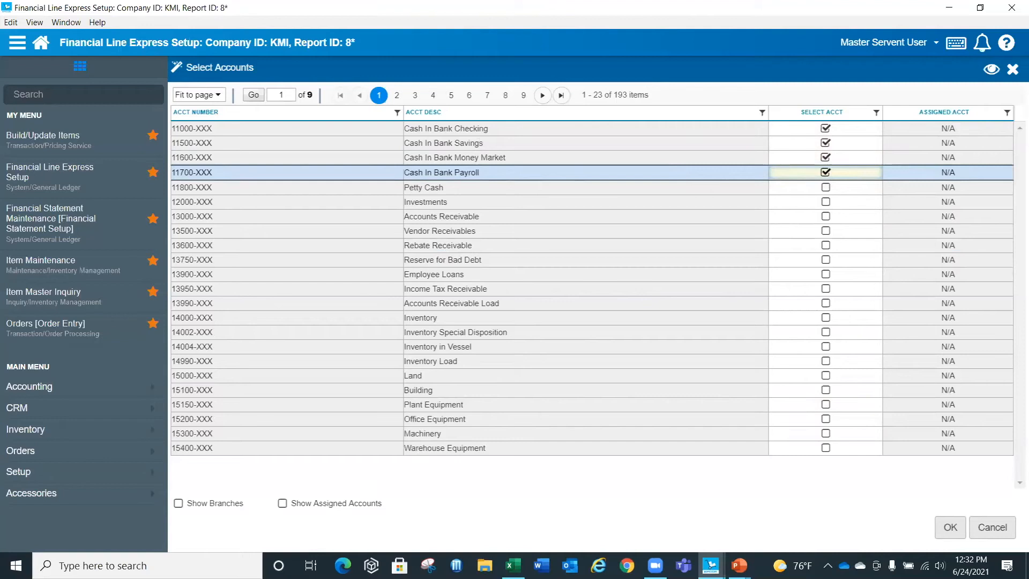
# Show the branches of the selected cash accounts, check them, and accept the selection for row 6
pyautogui.click(179, 505)
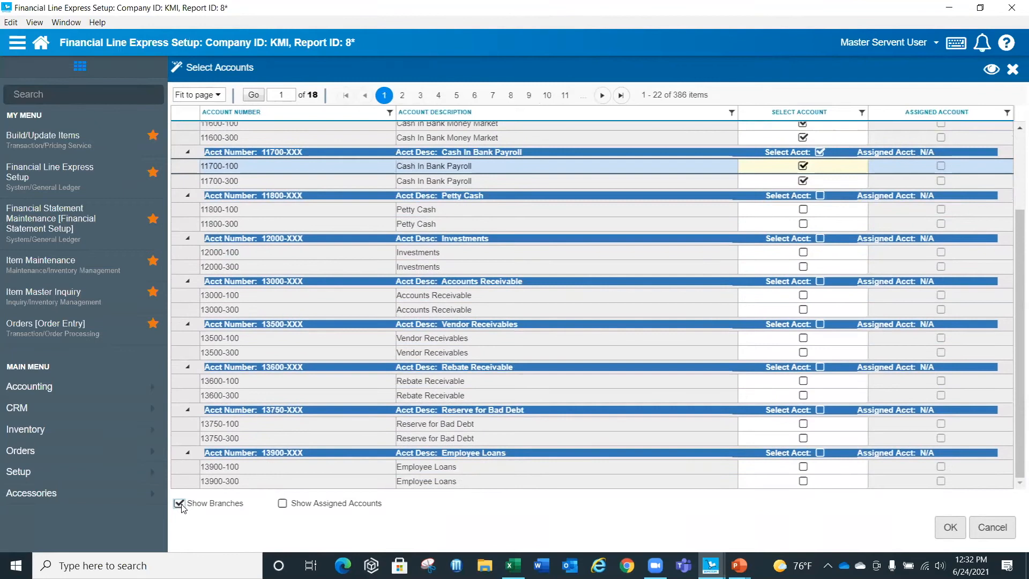
pyautogui.scroll(3, 475, 279)
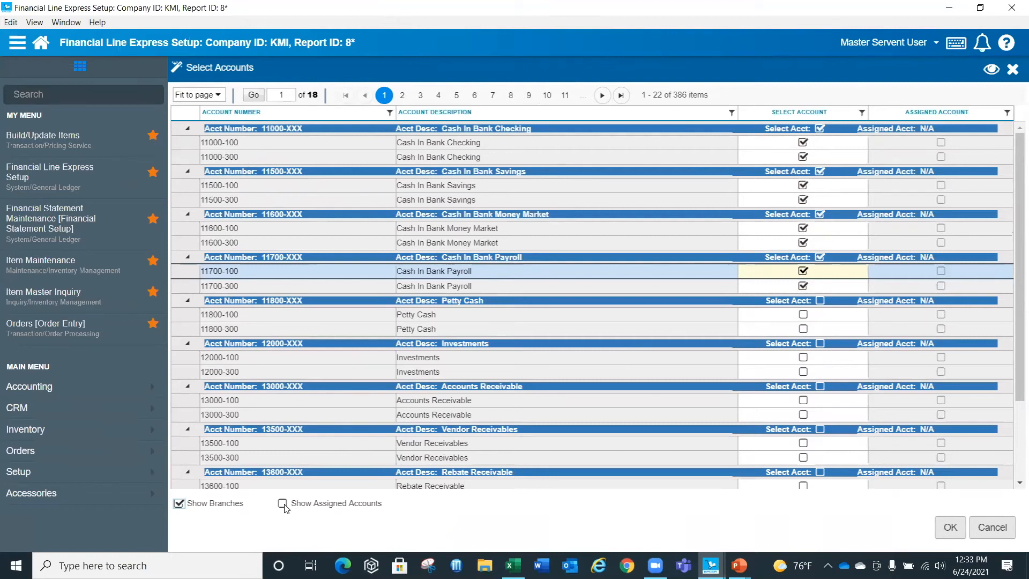
pyautogui.click(951, 536)
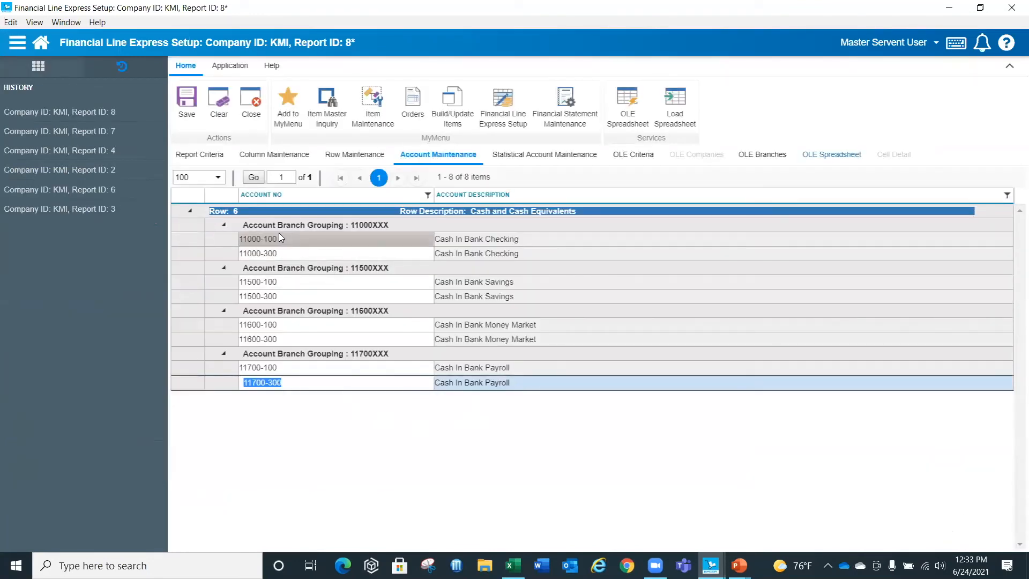
pyautogui.click(273, 432)
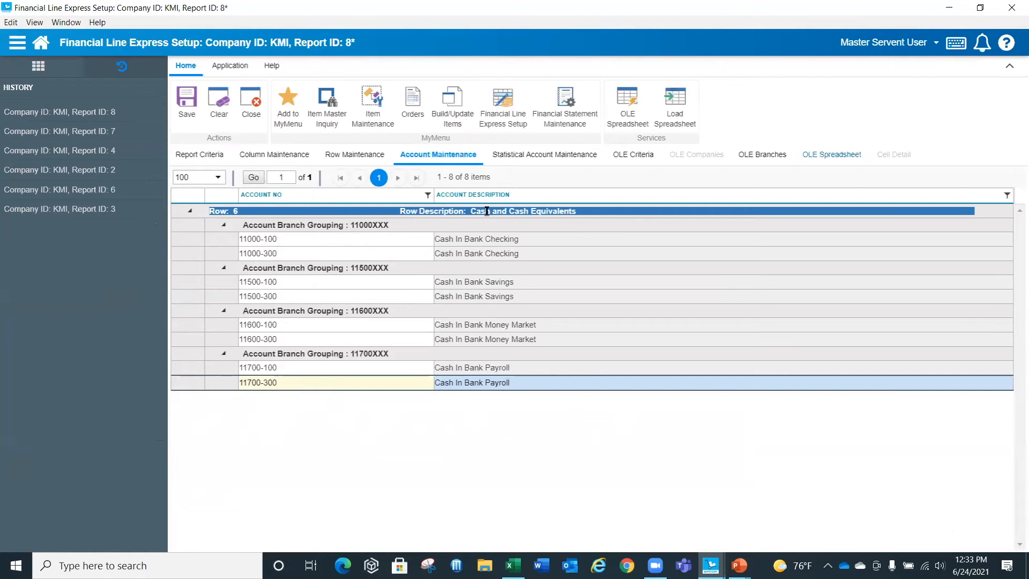
# Add a new account line to row 6 and assign it the Petty Cash account from the account lookup
pyautogui.rightClick(278, 386)
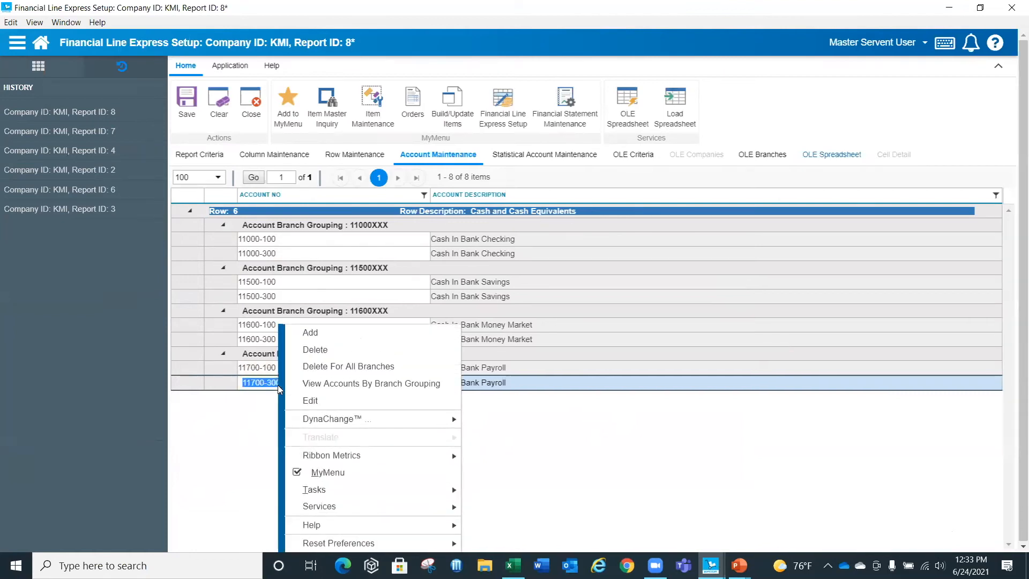
pyautogui.click(311, 333)
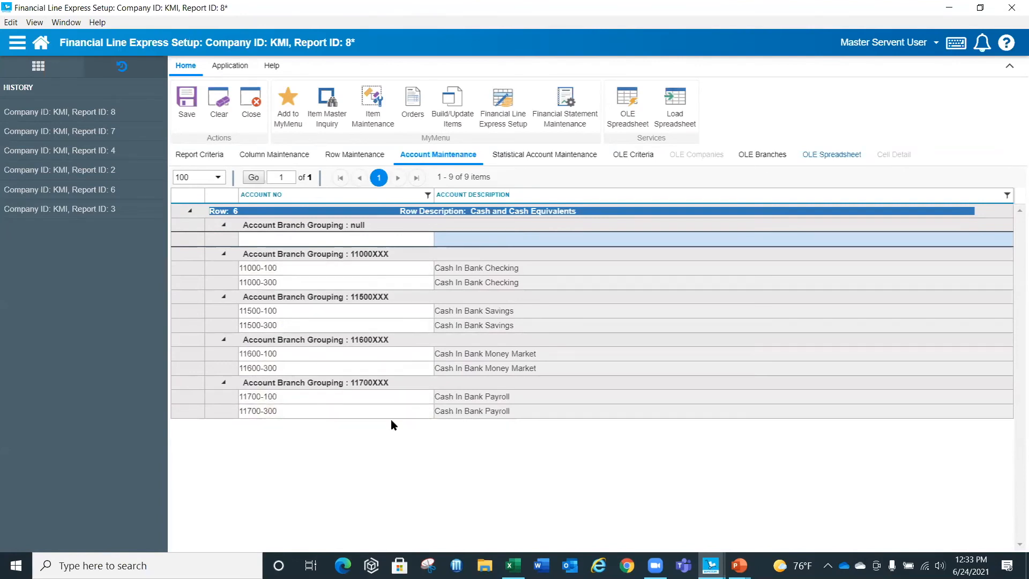
pyautogui.press('F2')
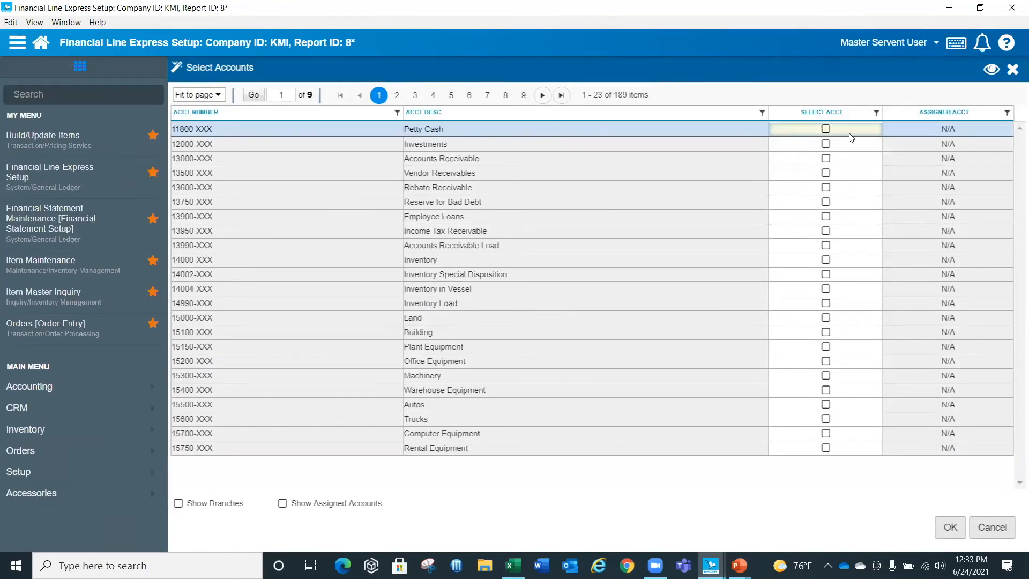
pyautogui.click(830, 132)
pyautogui.click(948, 531)
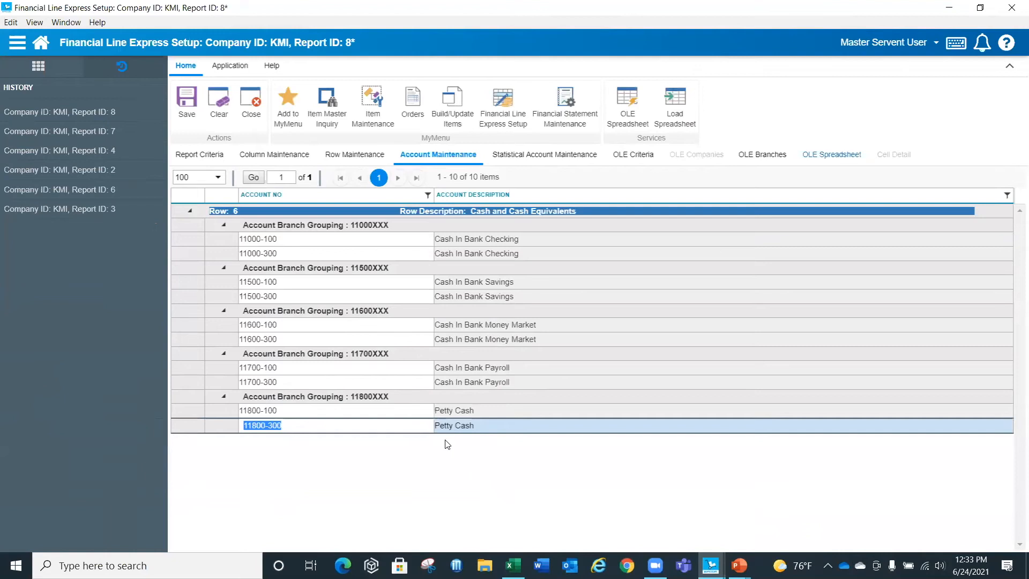
pyautogui.click(423, 412)
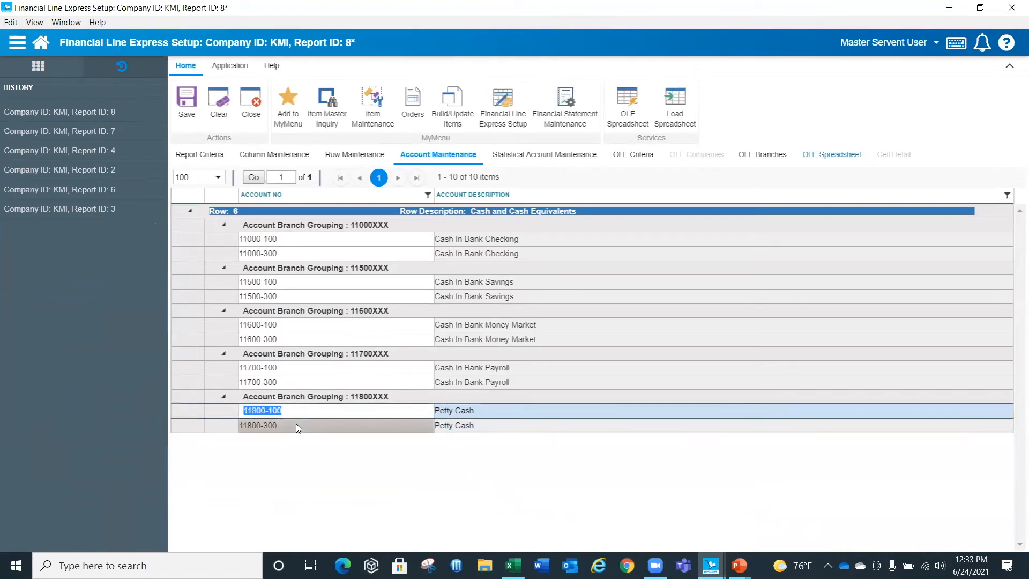
# Delete the Cash In Bank Payroll account from row 6 for all branches and save the report
pyautogui.rightClick(286, 384)
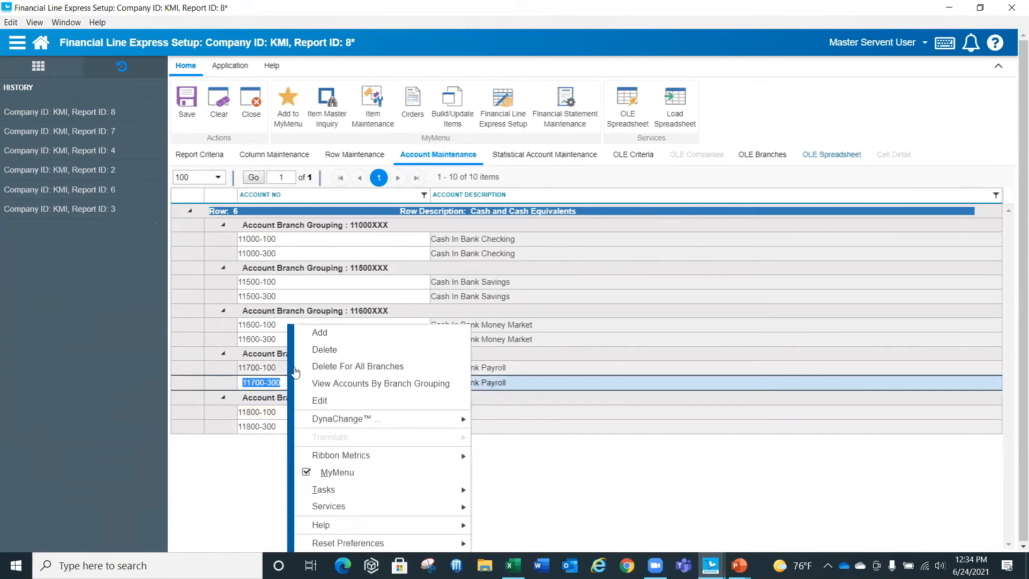
pyautogui.click(339, 367)
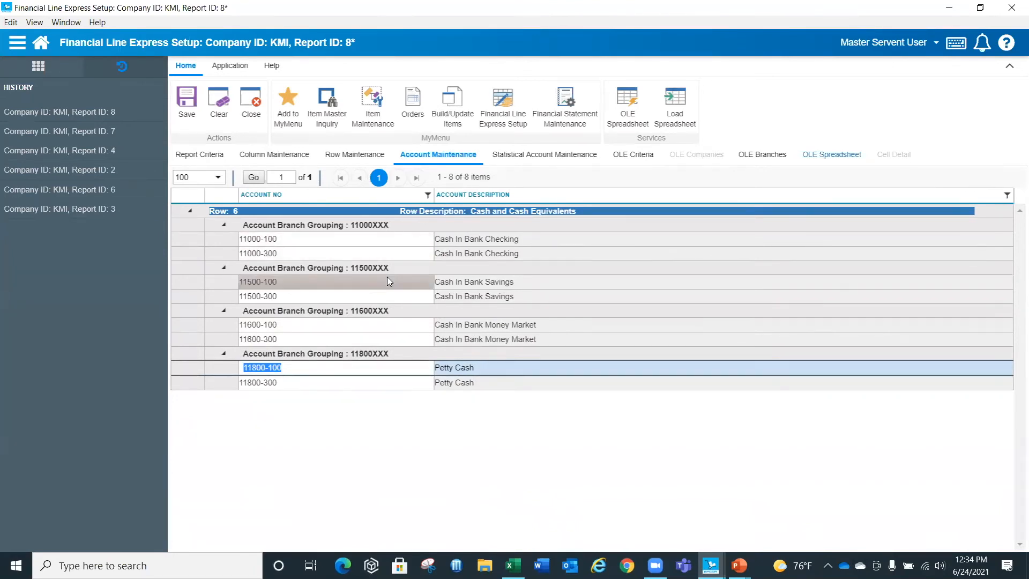
pyautogui.click(183, 103)
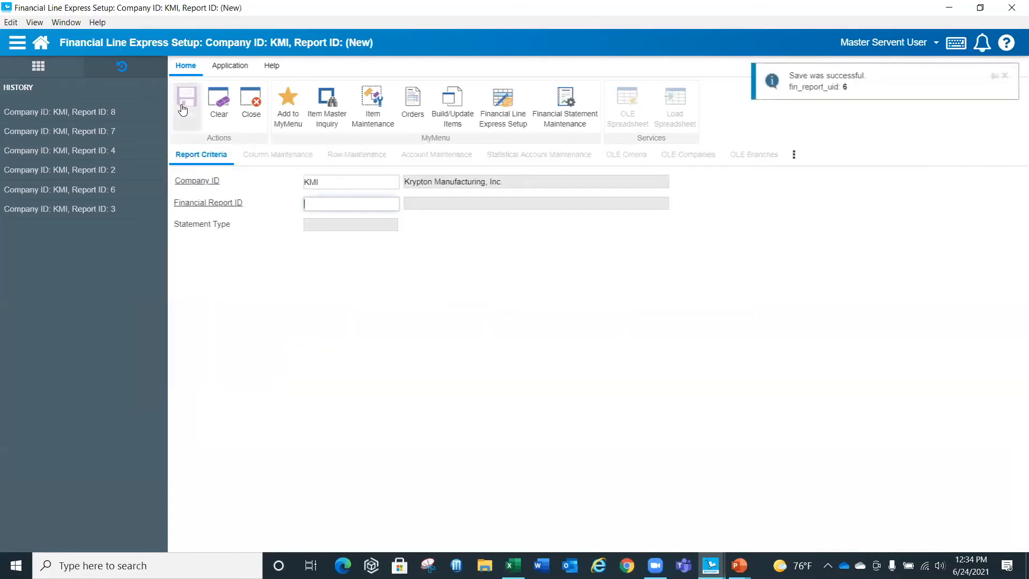
# Reopen the Demo Balaance Sheet report, ID 8, and review its row list and the accounts assigned to row 6
pyautogui.click(228, 203)
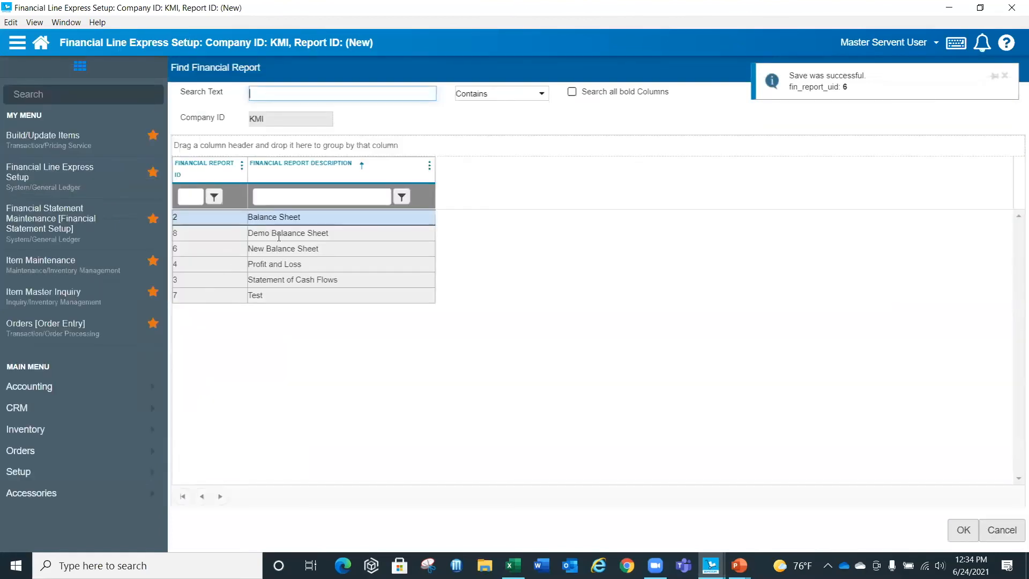
pyautogui.doubleClick(277, 234)
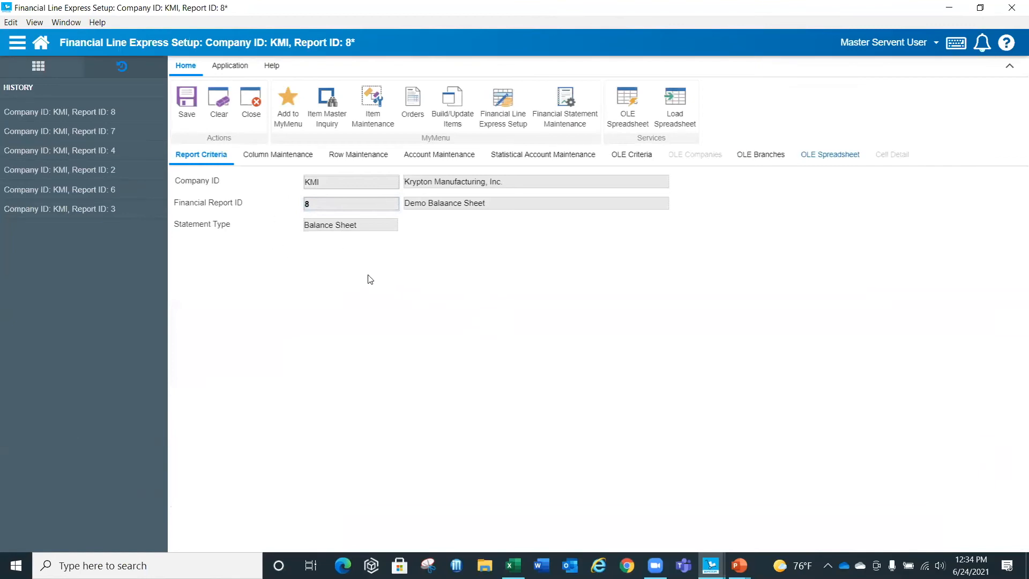
pyautogui.click(374, 161)
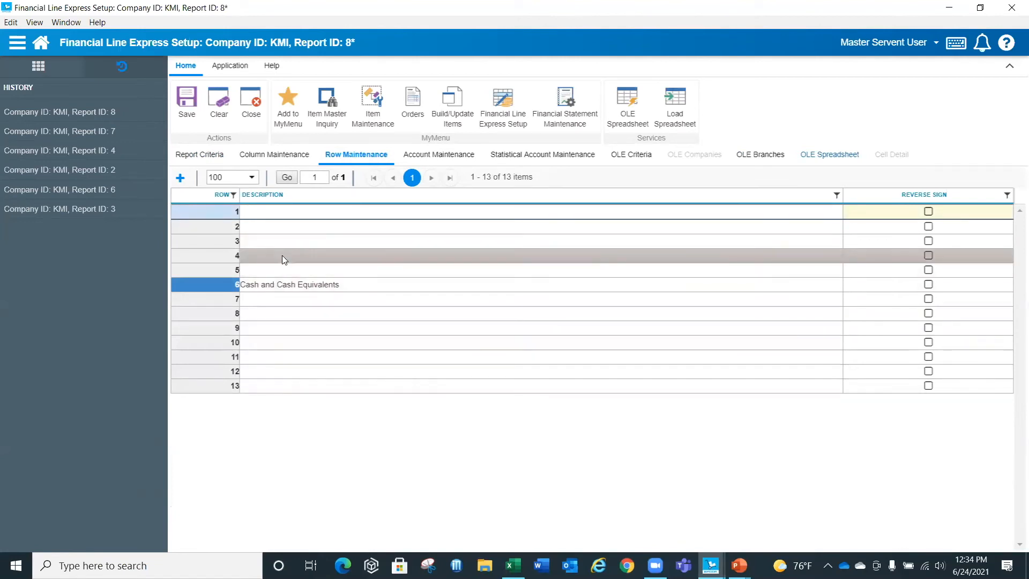
pyautogui.click(461, 157)
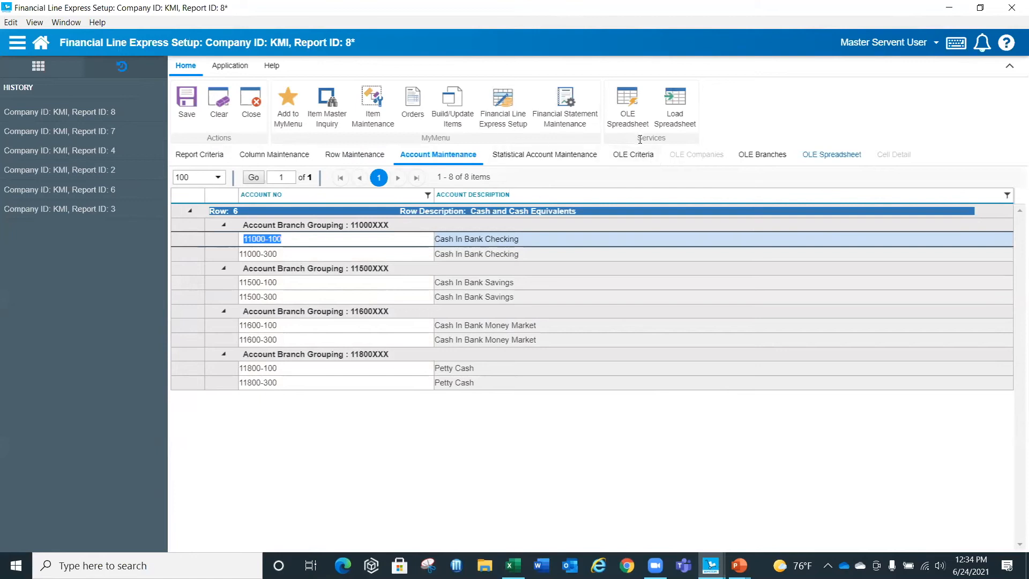
# Set the OLE criteria to beginning period 12, ending period 12 and report year 2020
pyautogui.click(636, 156)
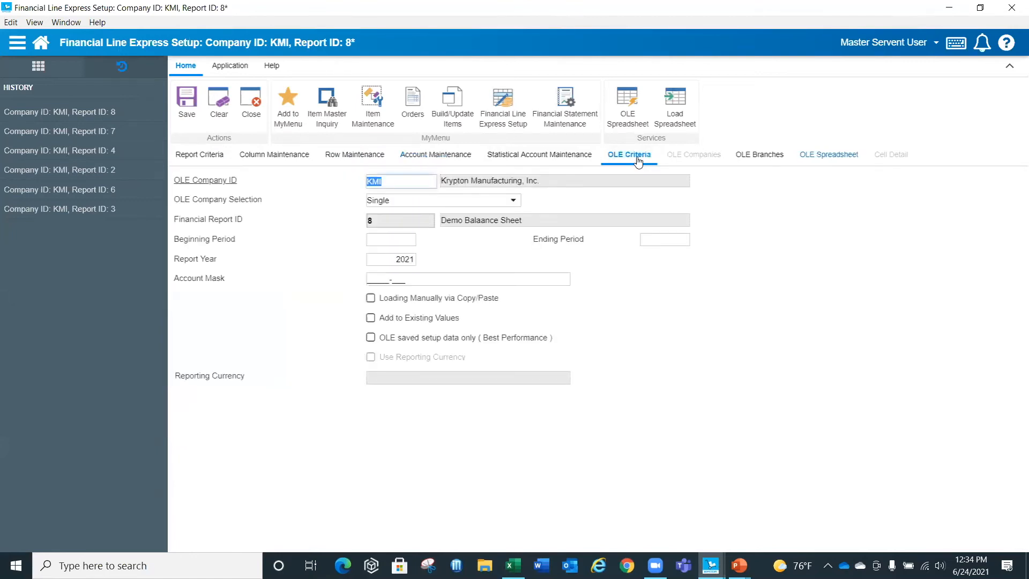
pyautogui.click(438, 160)
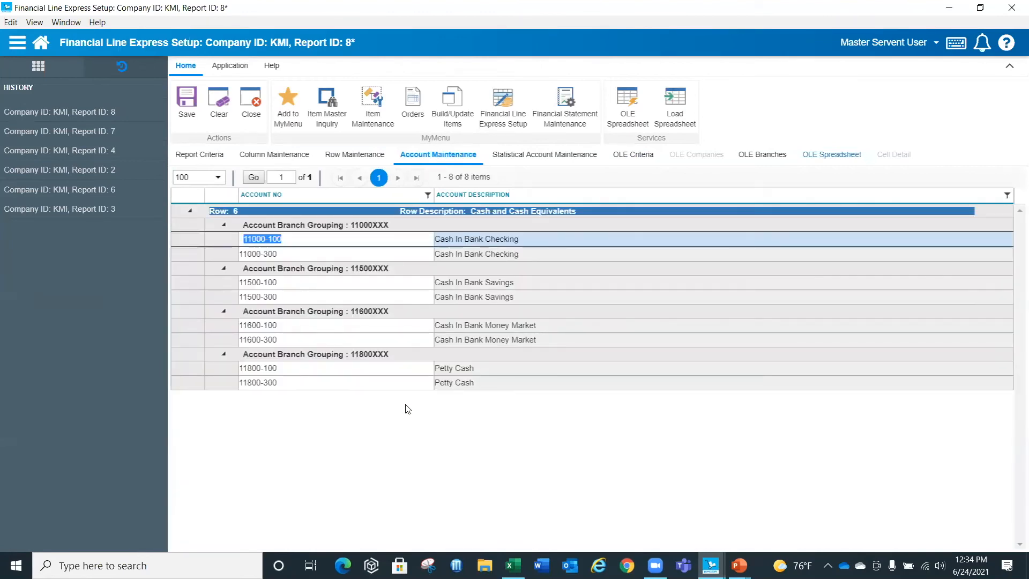
pyautogui.click(638, 160)
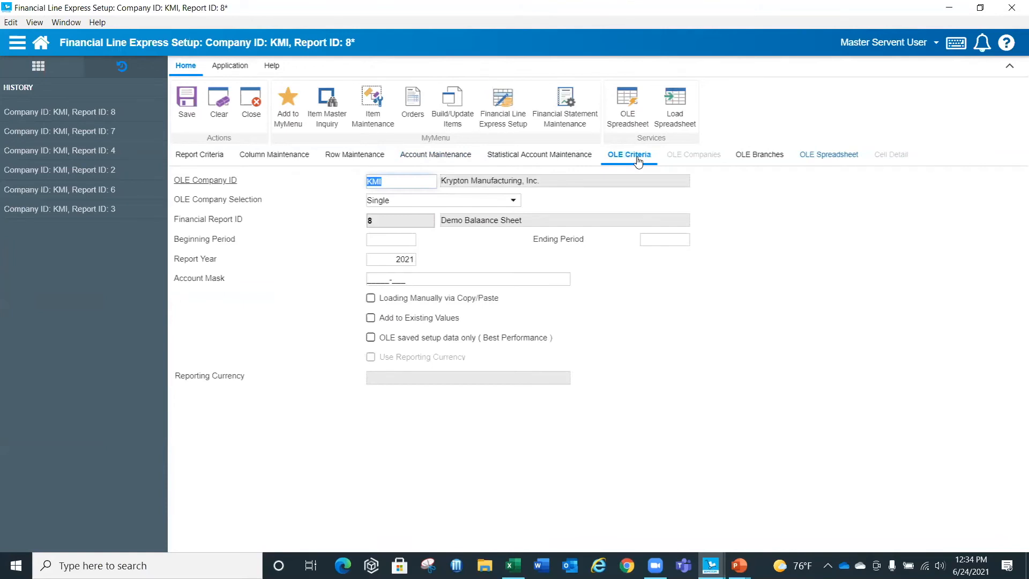
pyautogui.click(405, 240)
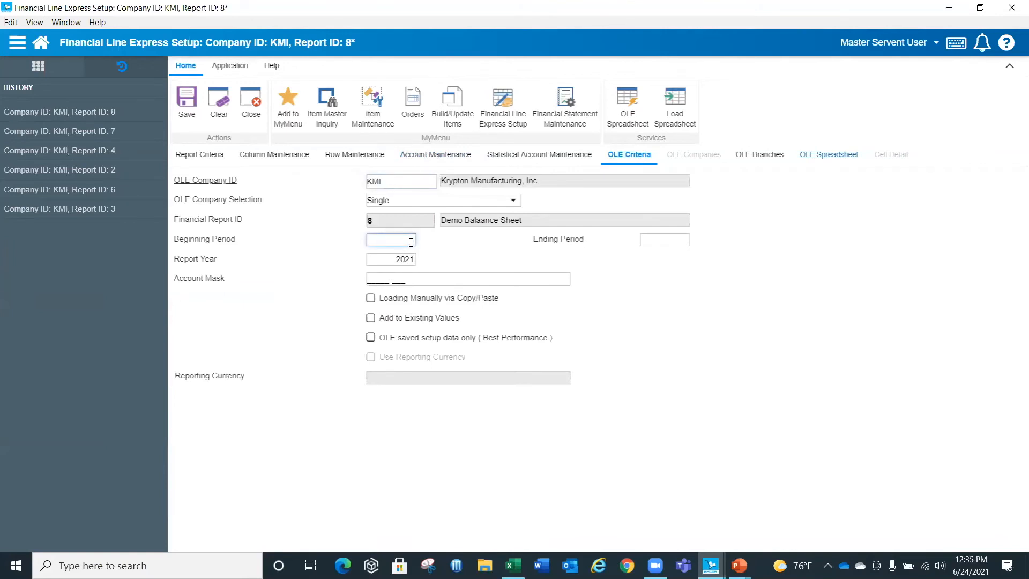
pyautogui.press('Tab')
pyautogui.write('12')
pyautogui.press('Tab')
pyautogui.write('2020')
pyautogui.press('Tab')
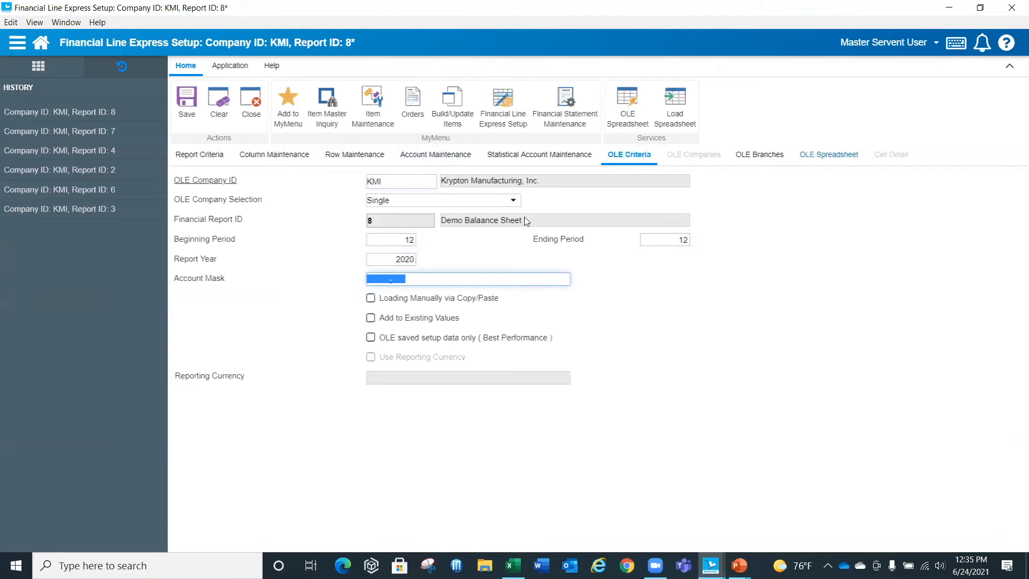
# Generate the OLE spreadsheet for the report and examine the amounts in its asset and liability sections
pyautogui.click(633, 101)
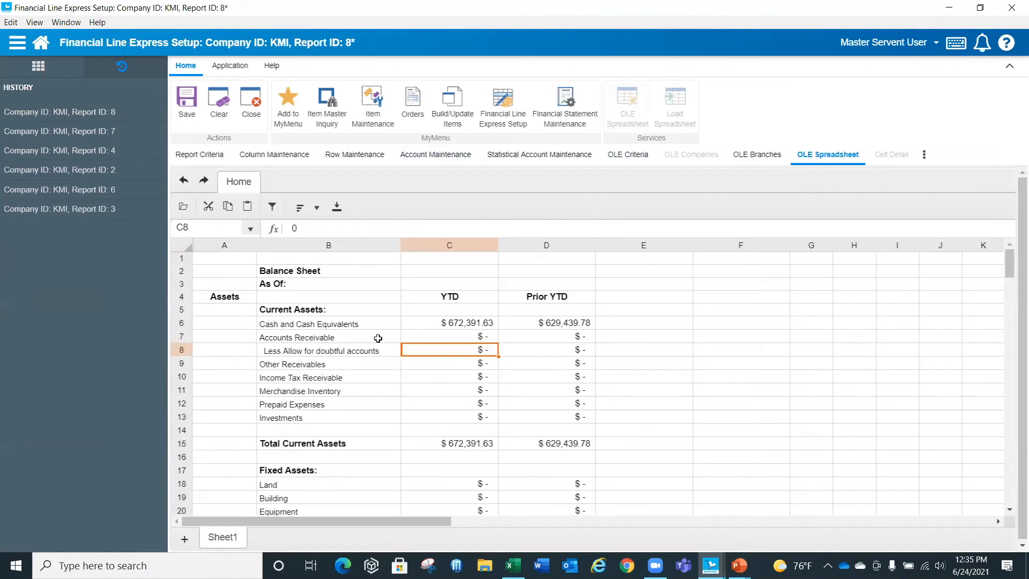
pyautogui.scroll(-10, 468, 468)
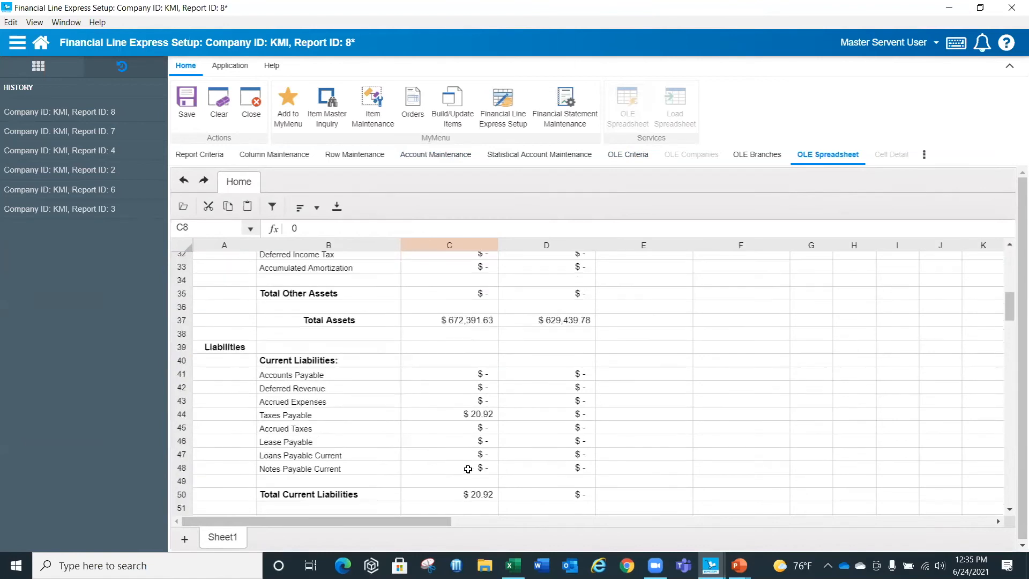
pyautogui.scroll(-9, 468, 471)
pyautogui.scroll(6, 474, 455)
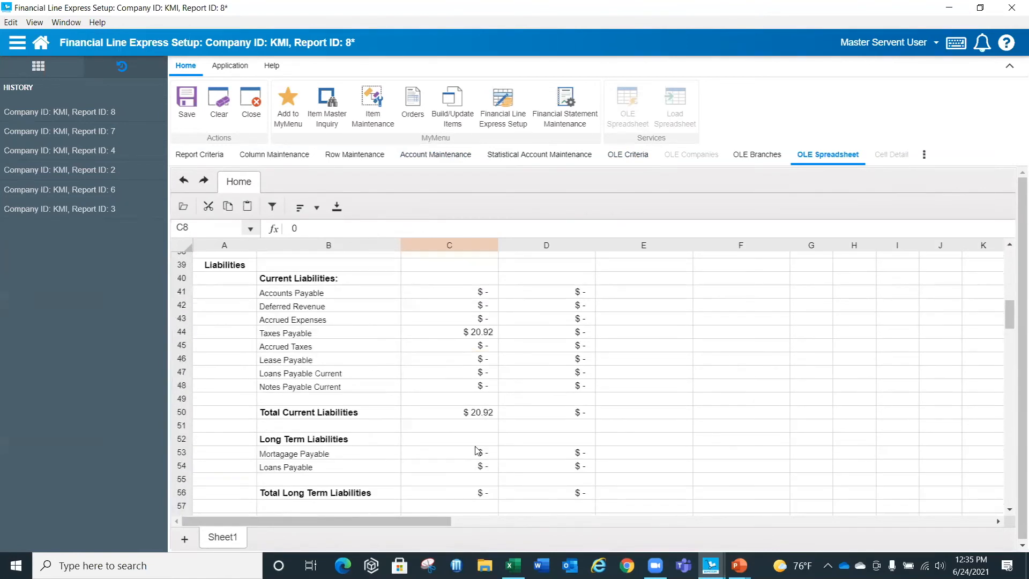
# Inspect the YTD amounts for Taxes Payable and Cash and Cash Equivalents in the generated balance sheet
pyautogui.click(472, 333)
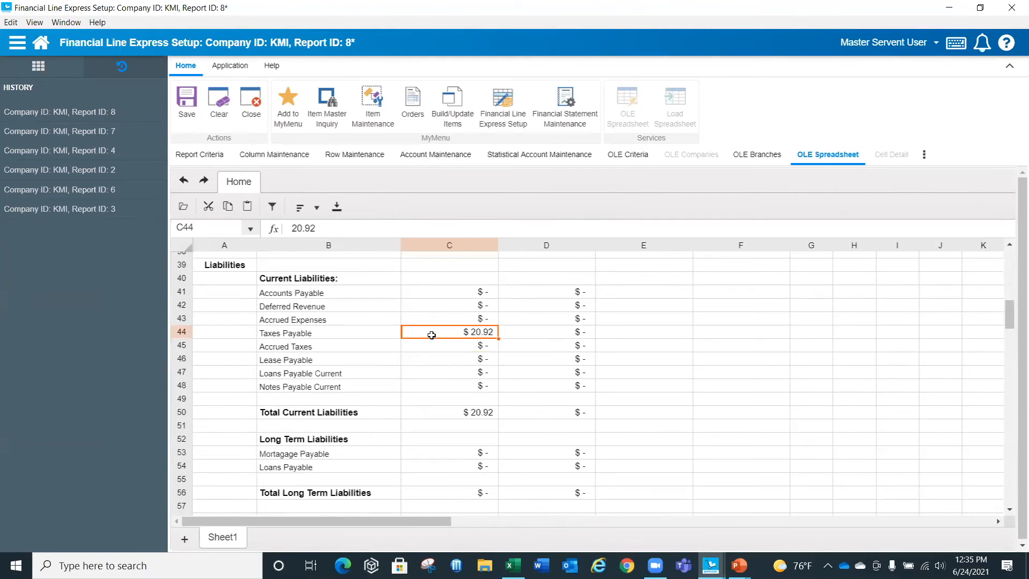
pyautogui.scroll(13, 462, 437)
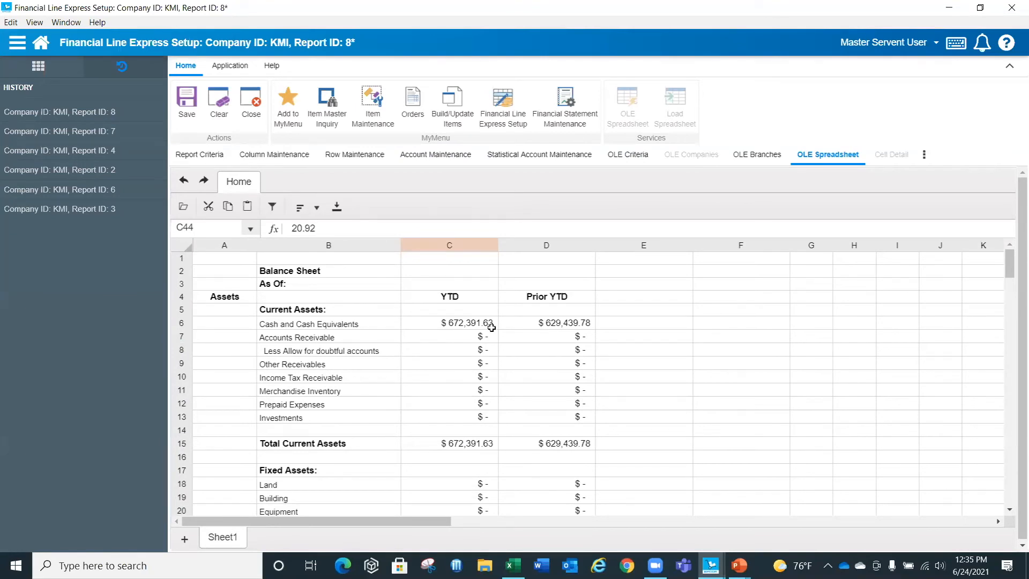
pyautogui.click(479, 338)
pyautogui.click(472, 320)
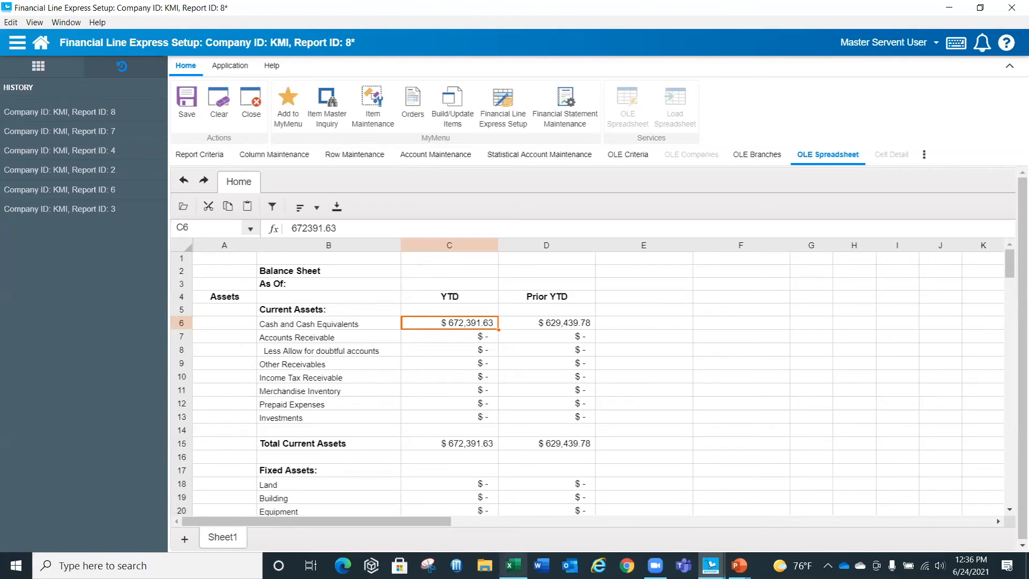
# Switch to Excel, close the Balance_Sheet workbook without saving its changes, and exit Excel
pyautogui.moveTo(513, 565)
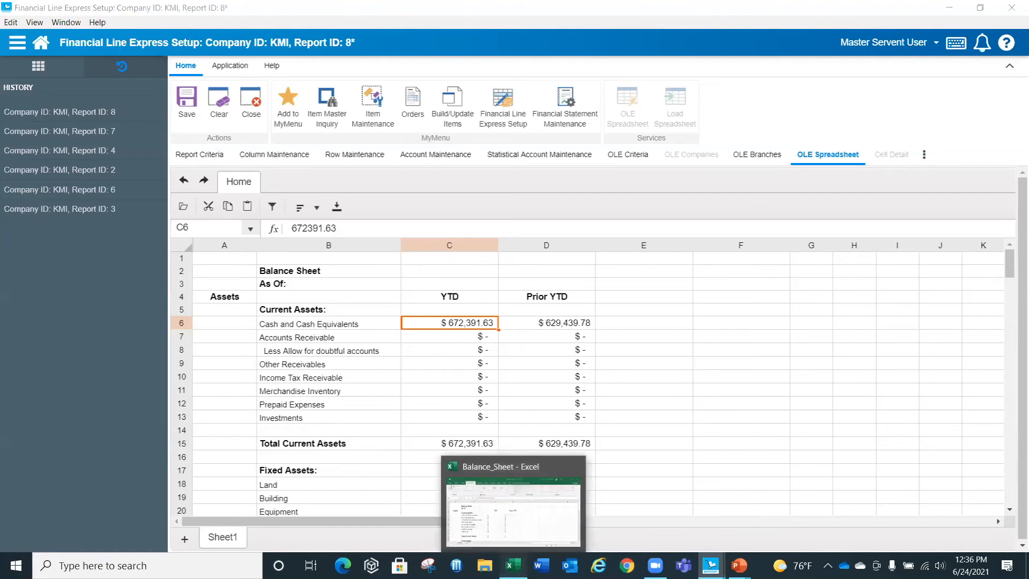
pyautogui.click(513, 512)
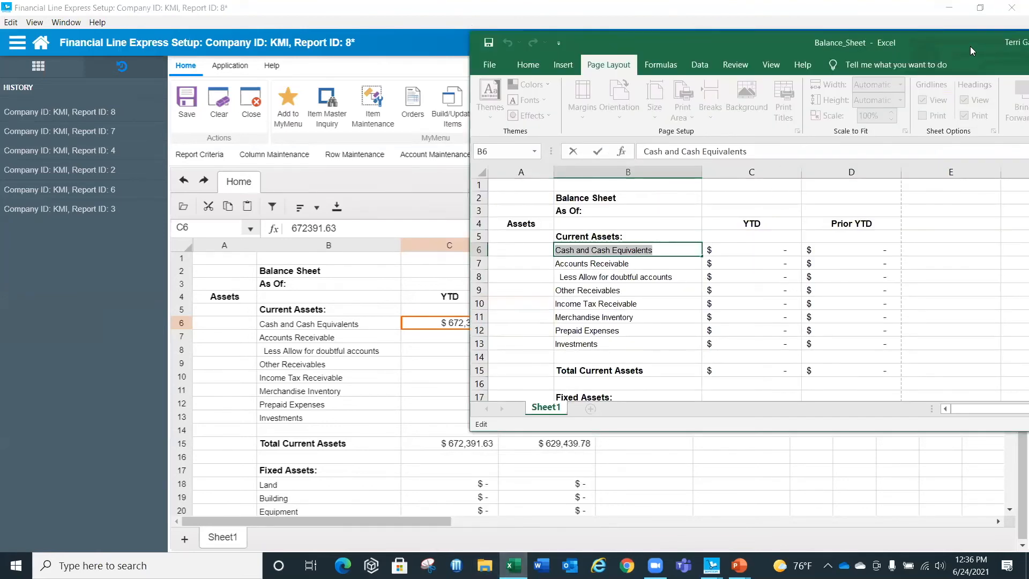
pyautogui.moveTo(970, 46); pyautogui.dragTo(771, 67)
pyautogui.click(1021, 64)
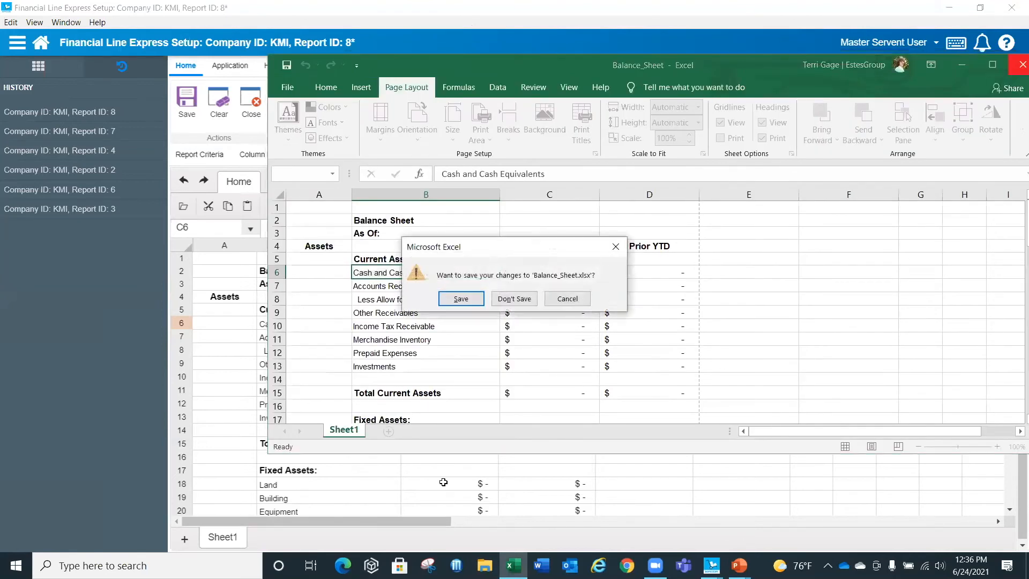
pyautogui.click(520, 304)
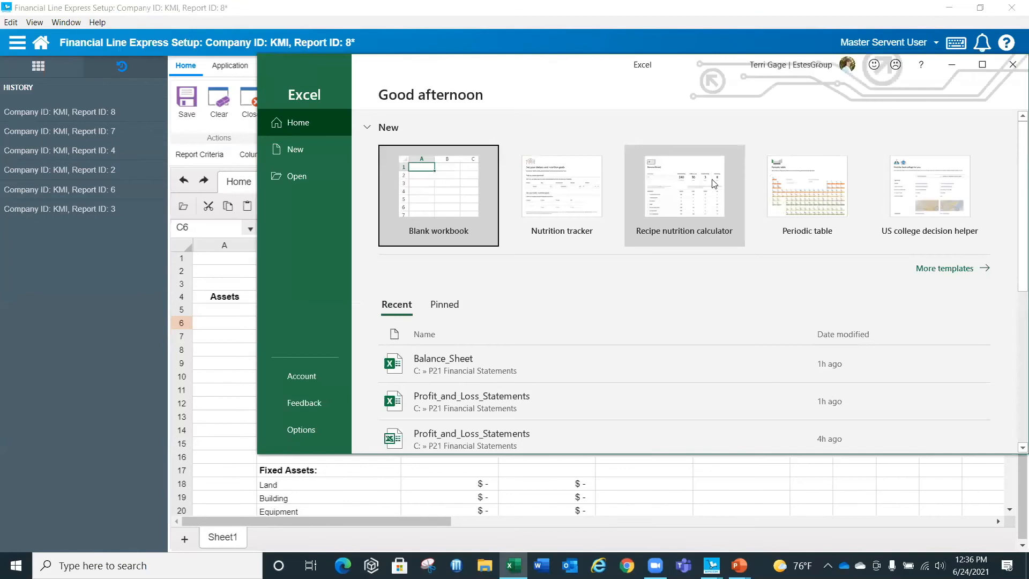
pyautogui.click(1013, 64)
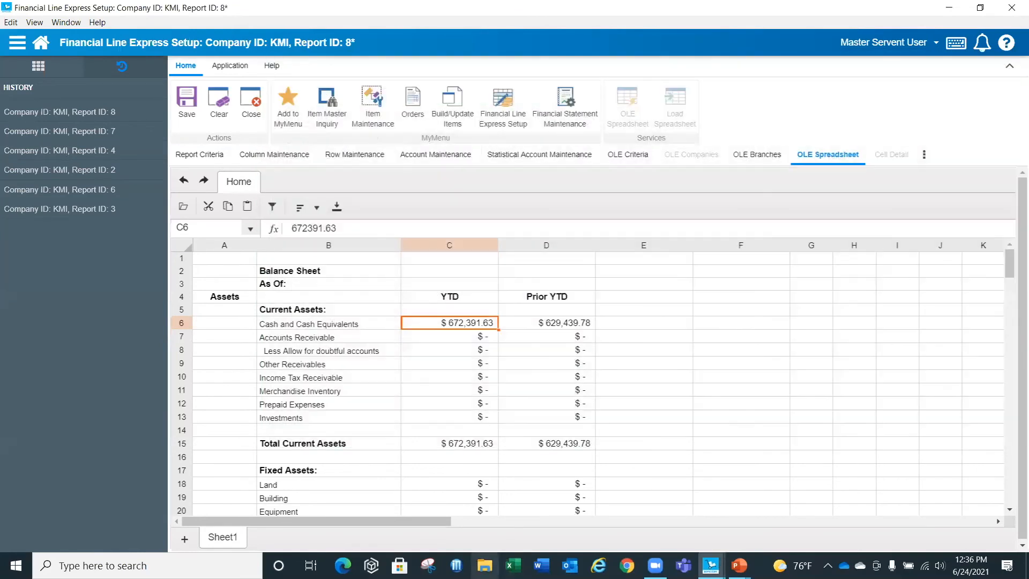
# Open the newer Profit_and_Loss_Statements workbook from the P21 Financial Statements folder in File Explorer
pyautogui.click(484, 566)
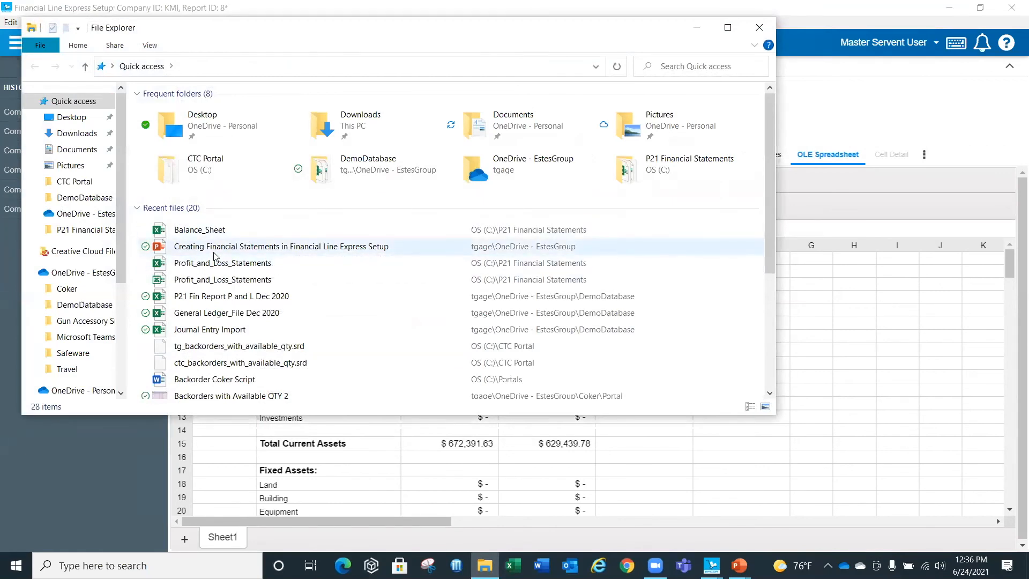
pyautogui.click(83, 230)
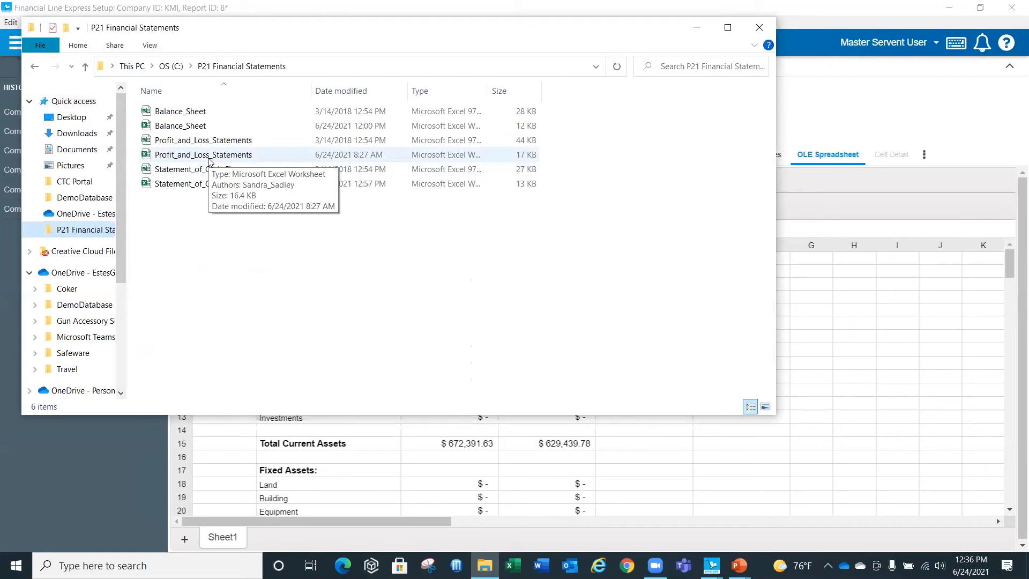
pyautogui.doubleClick(208, 156)
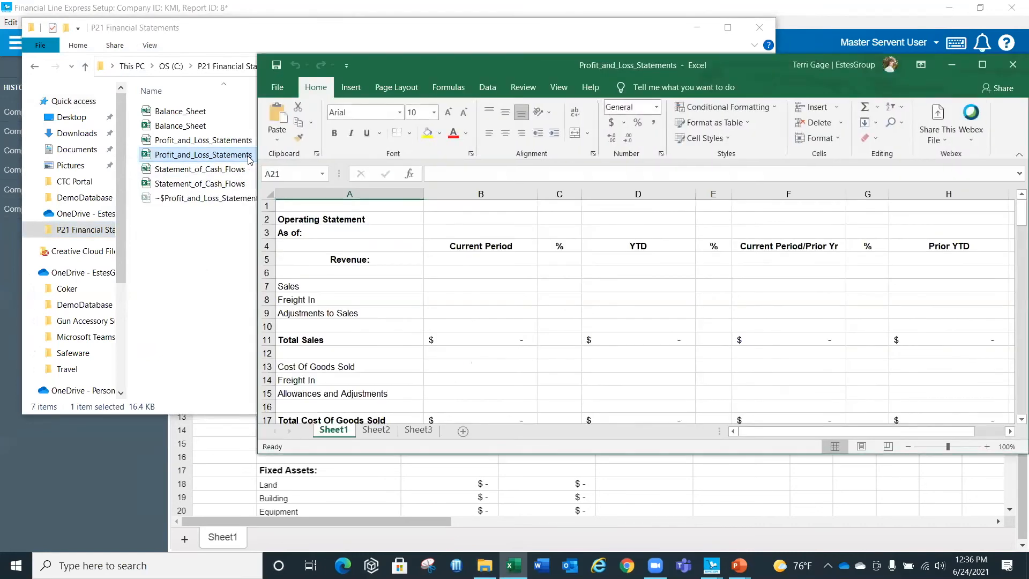
pyautogui.click(523, 88)
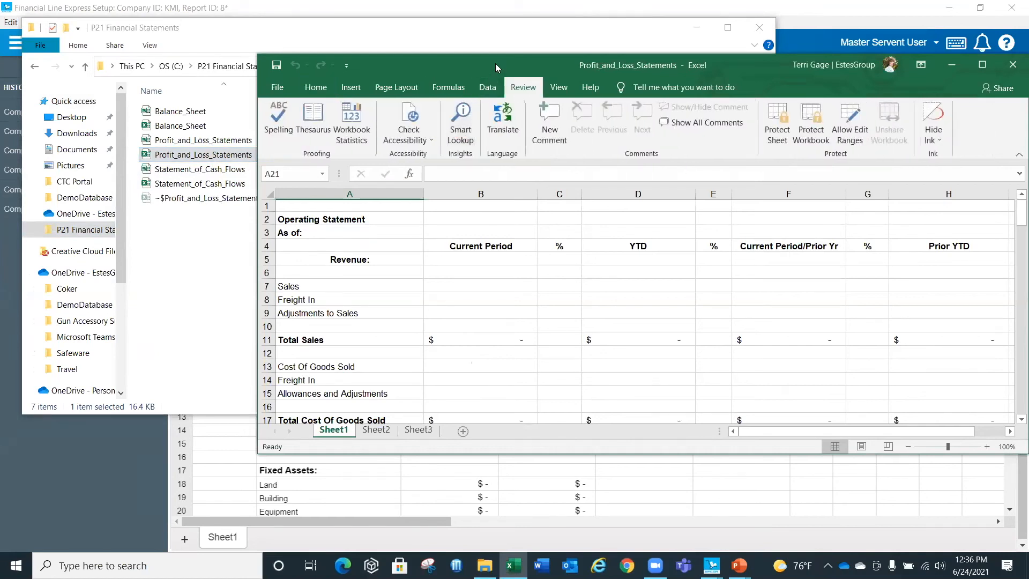
pyautogui.moveTo(495, 64); pyautogui.dragTo(492, 99)
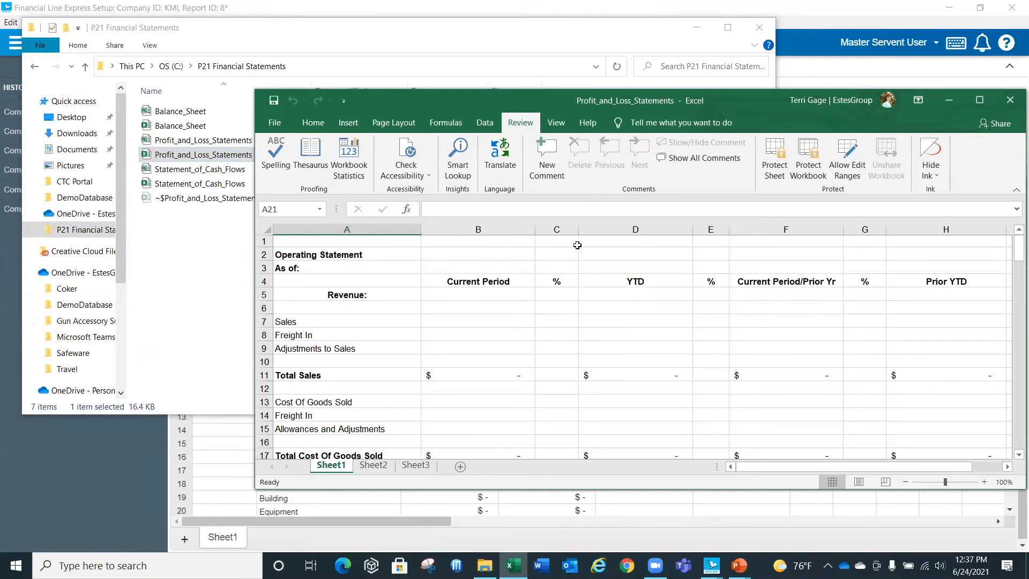
# Examine the Current Period, YTD, Current Period/Prior Yr and Prior YTD columns of the operating statement
pyautogui.click(475, 229)
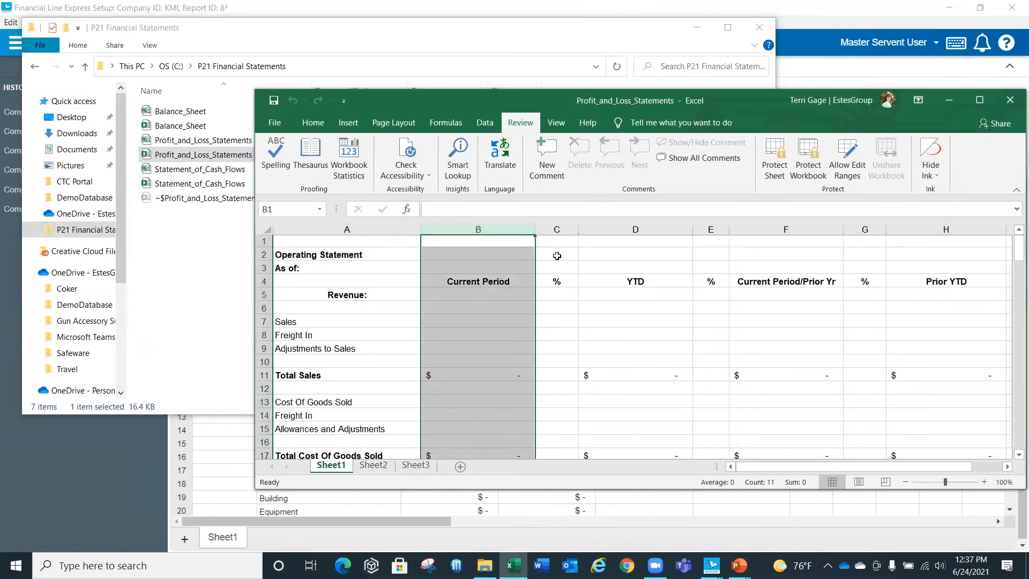
pyautogui.click(622, 229)
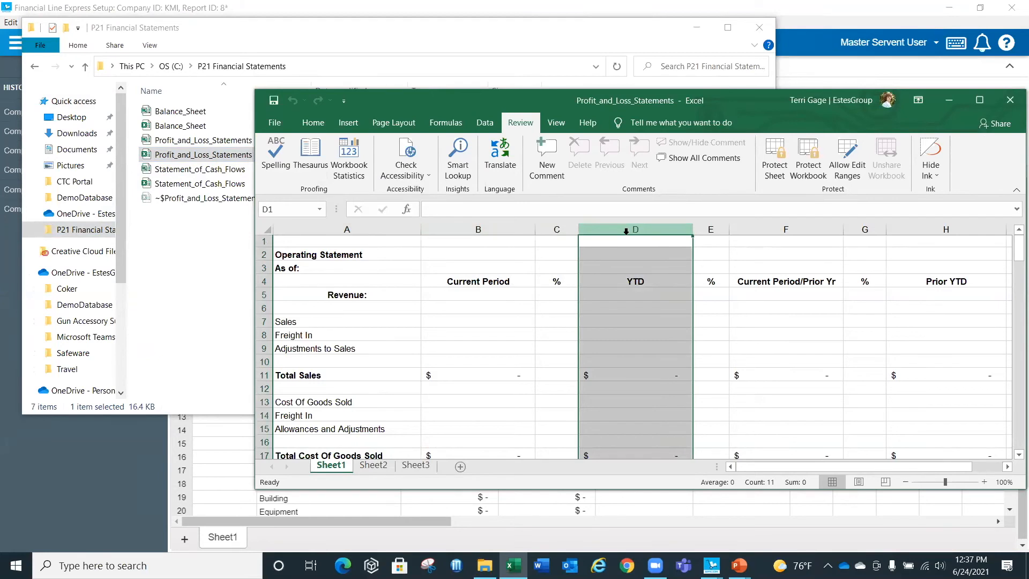
pyautogui.click(815, 229)
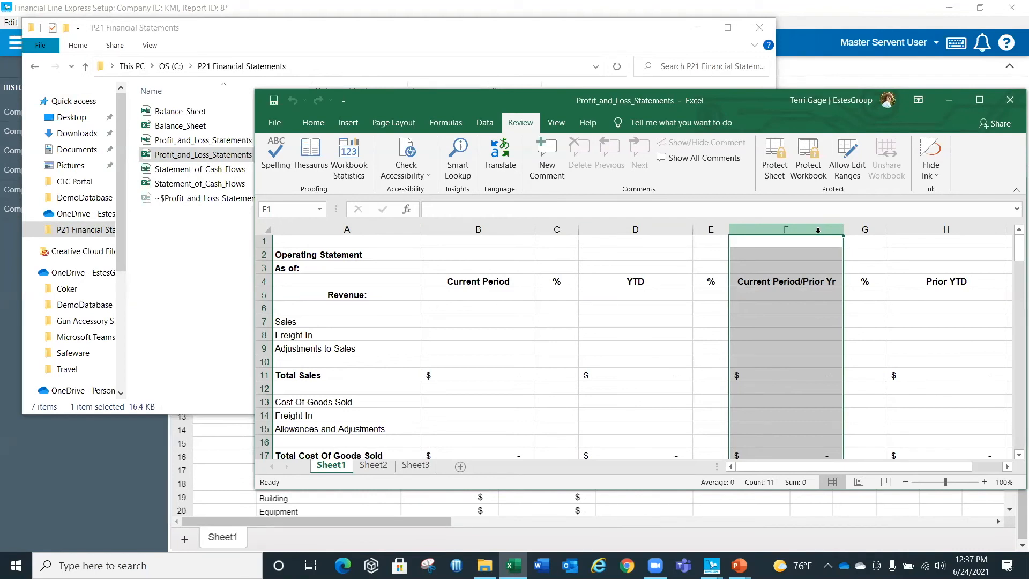
pyautogui.click(965, 228)
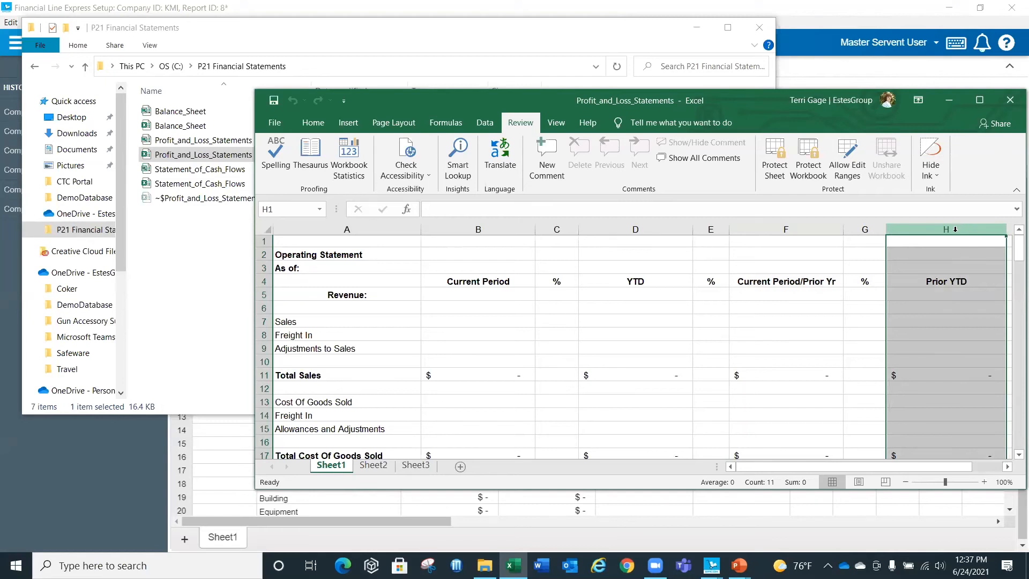
# Clear the balance sheet record in Financial Line Express Setup and switch to the Financial Statement Maintenance window
pyautogui.click(199, 498)
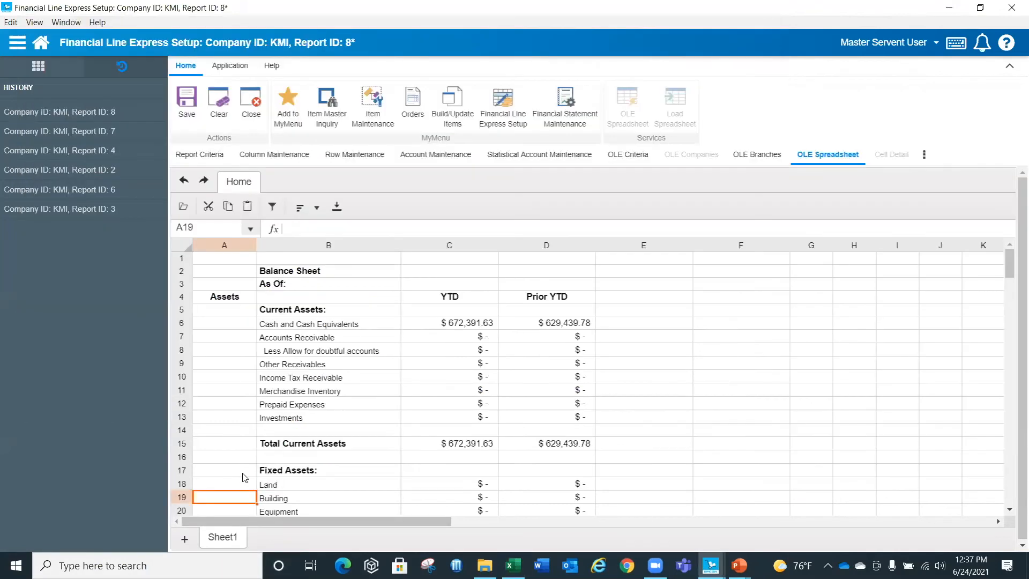
pyautogui.click(218, 103)
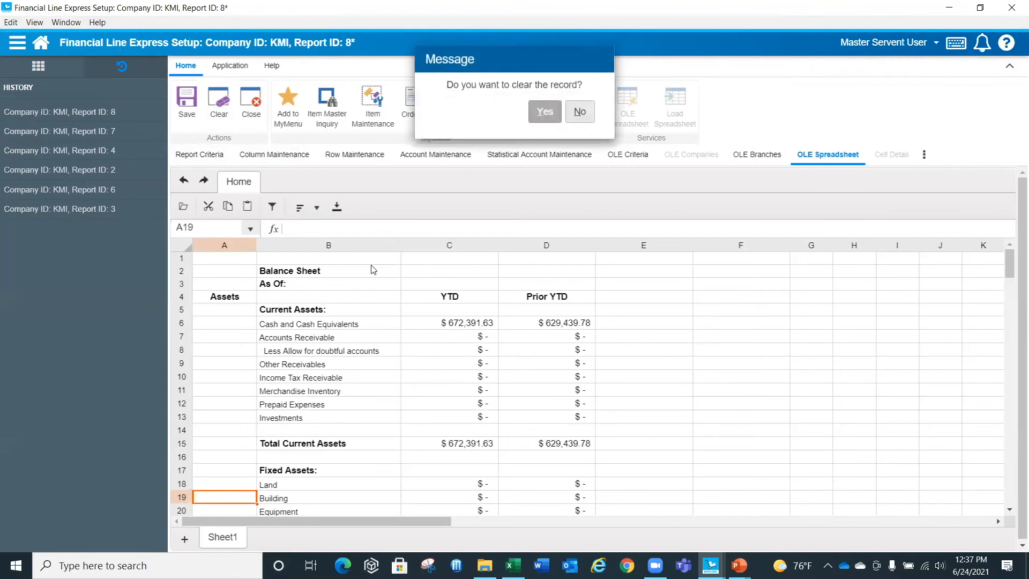
pyautogui.click(538, 121)
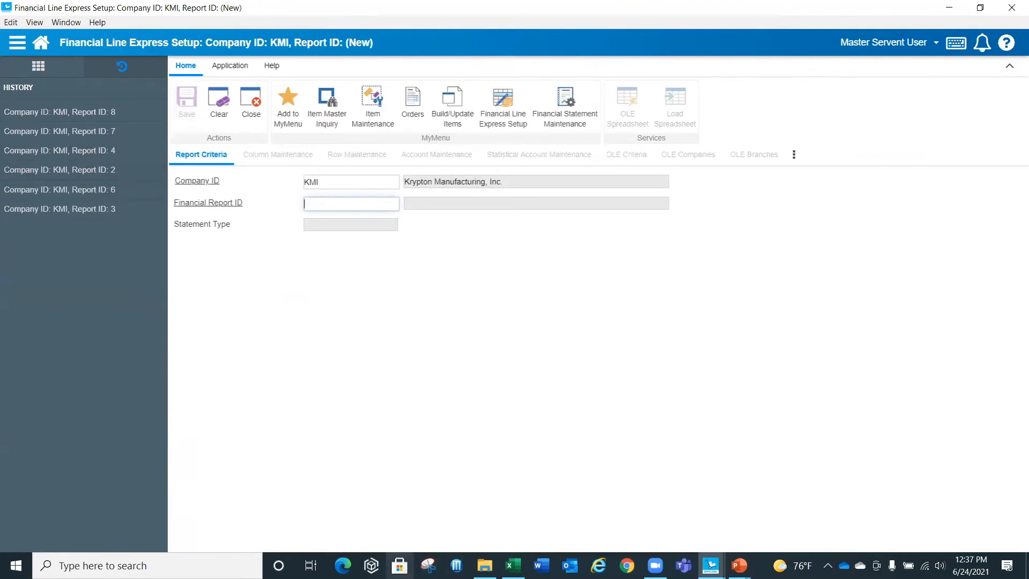
pyautogui.hotkey('alt', 'Tab')
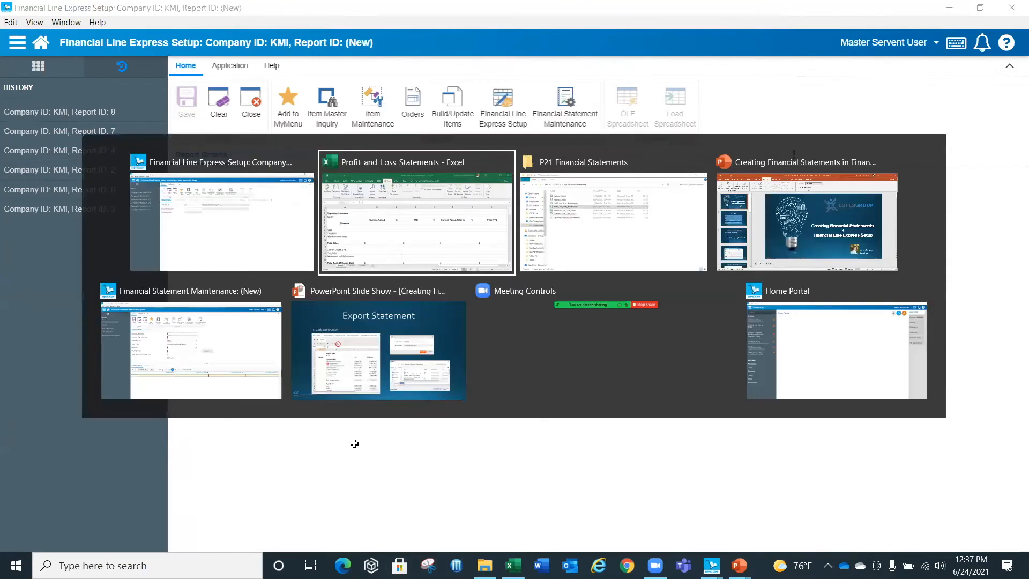
pyautogui.hotkey('alt', 'Tab')
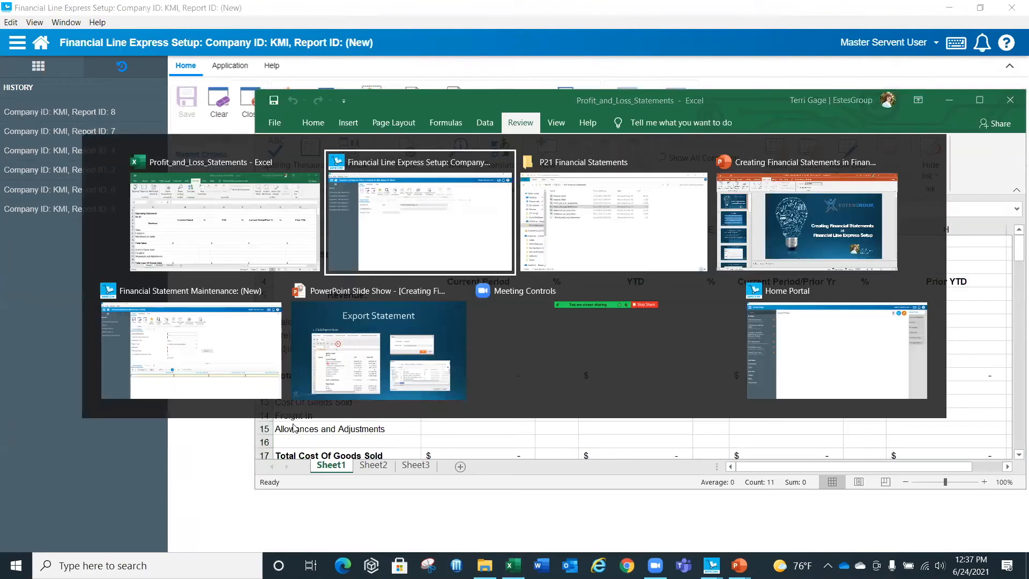
pyautogui.click(248, 361)
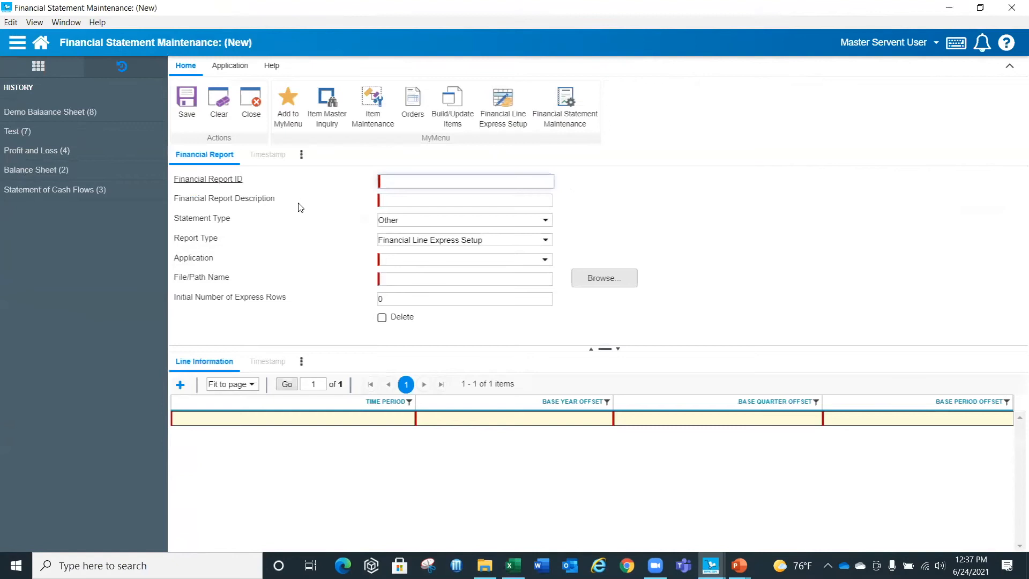
# Describe the new report as New Profit & Loss Statement, with statement type Profit and Loss and application Excel 2016
pyautogui.click(402, 200)
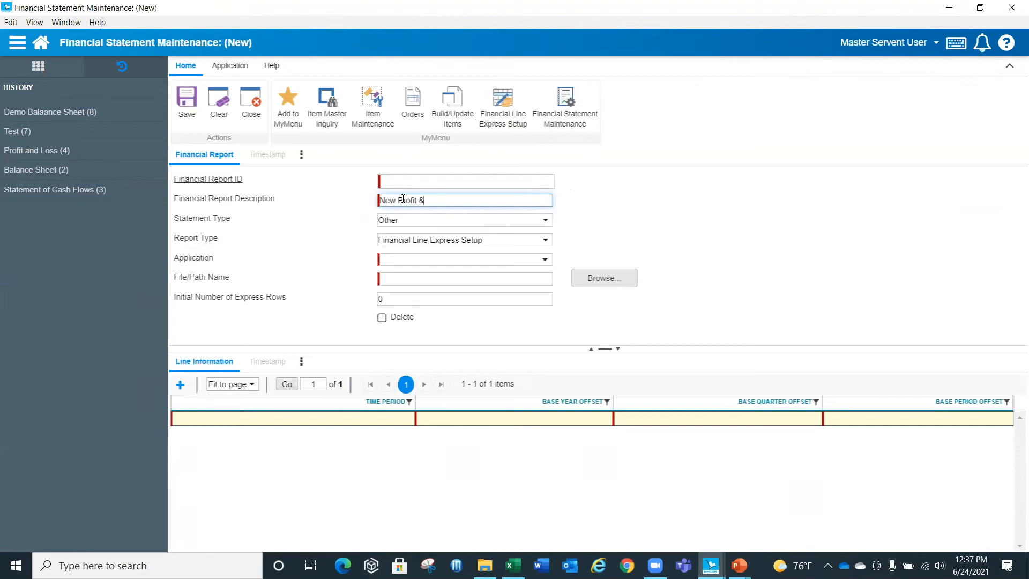
pyautogui.write('New Profit & Loss Statemen')
pyautogui.click(417, 222)
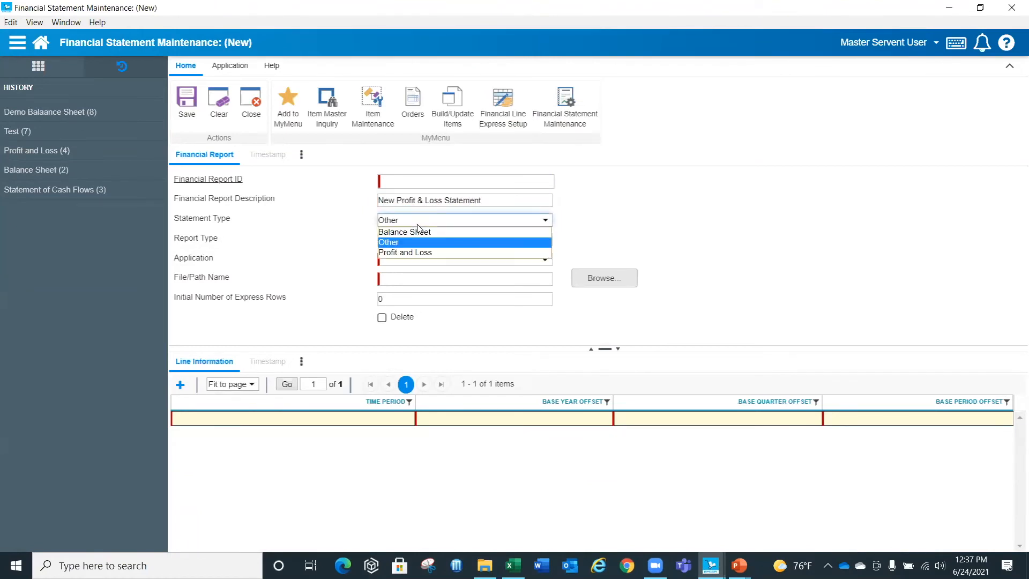
pyautogui.click(409, 253)
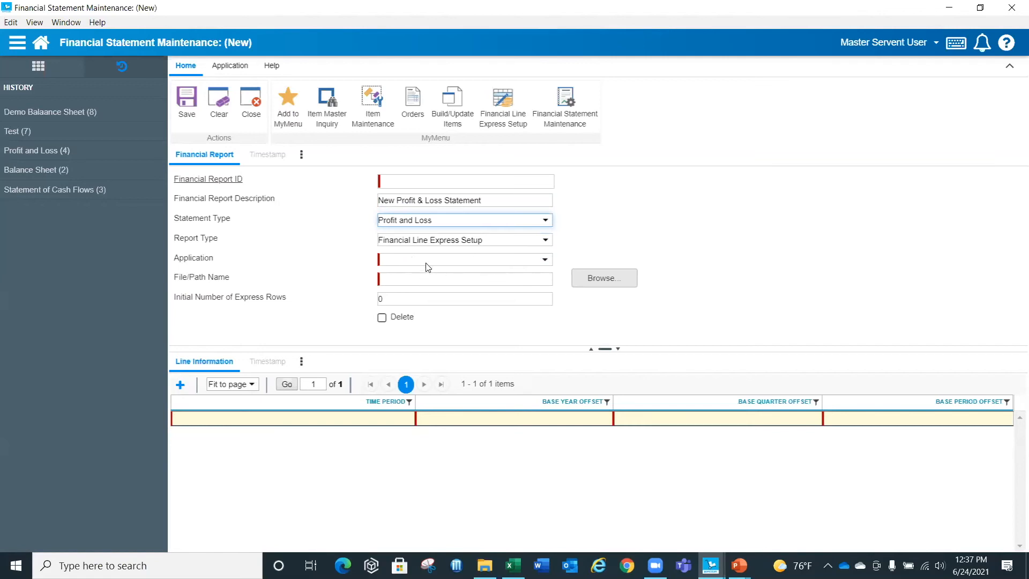
pyautogui.click(545, 260)
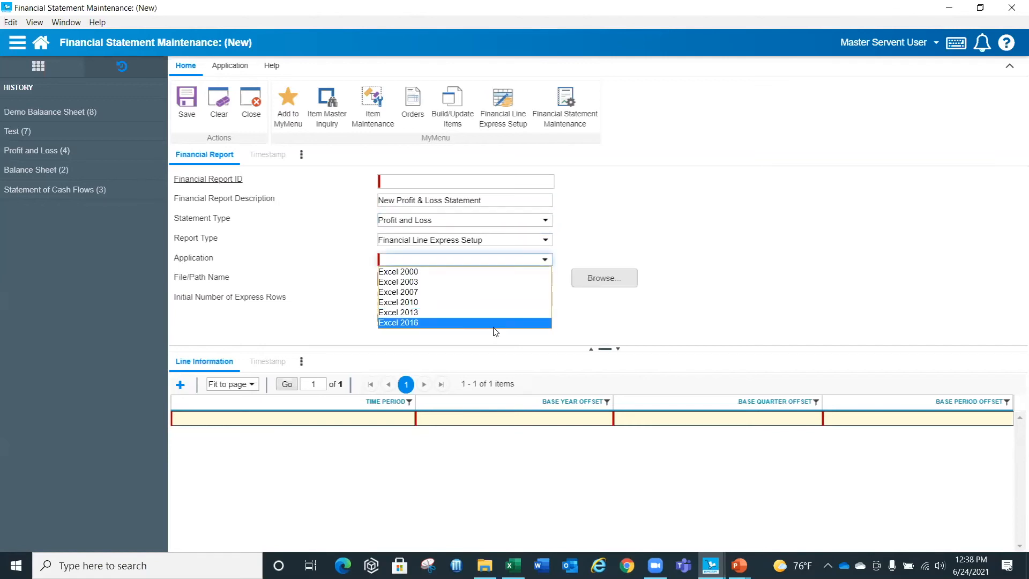
pyautogui.click(497, 323)
# Choose the Profit_and_Loss_Statements workbook as the report's file, overwriting the existing file of the same name
pyautogui.click(621, 280)
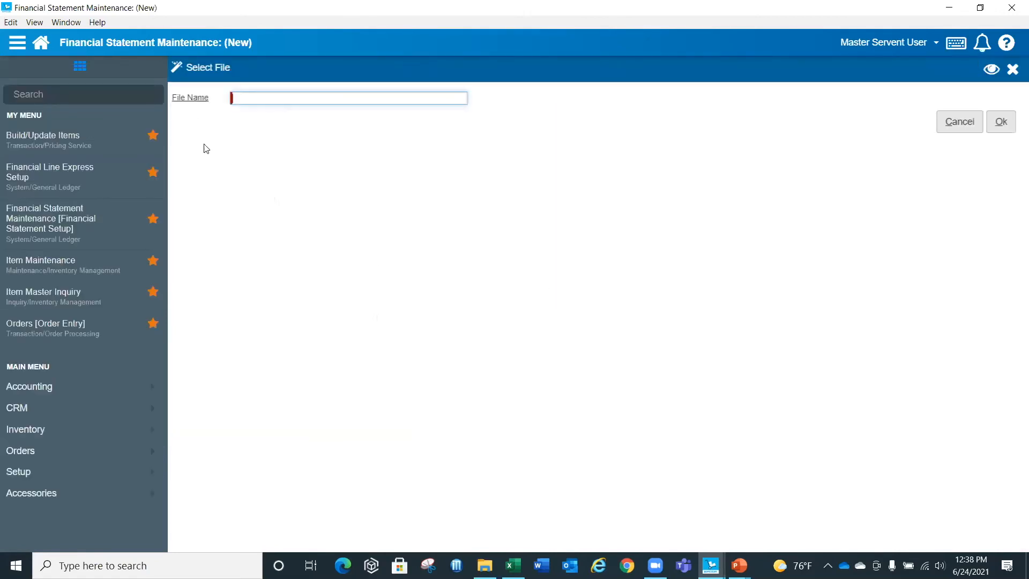
pyautogui.click(192, 101)
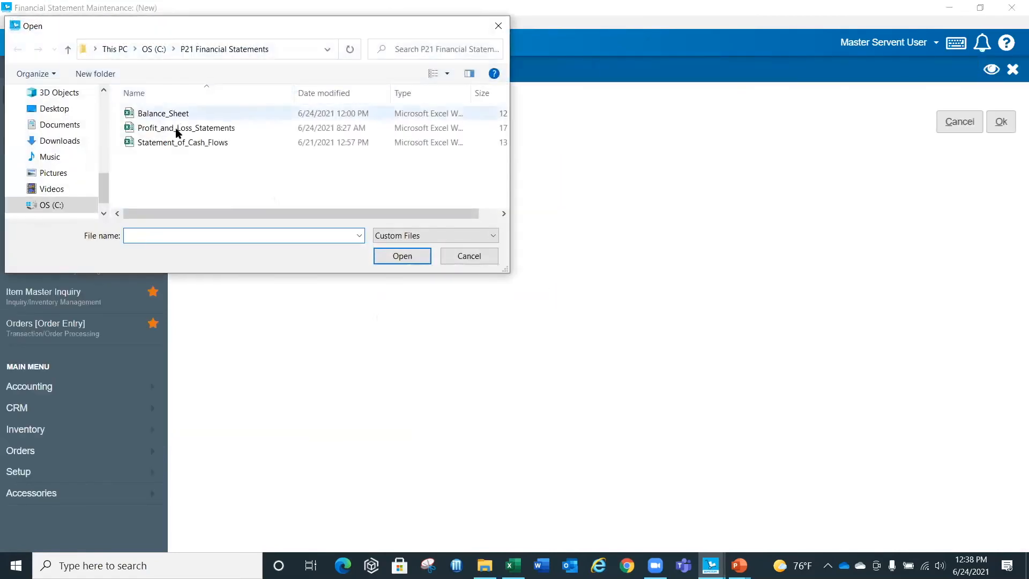
pyautogui.doubleClick(160, 128)
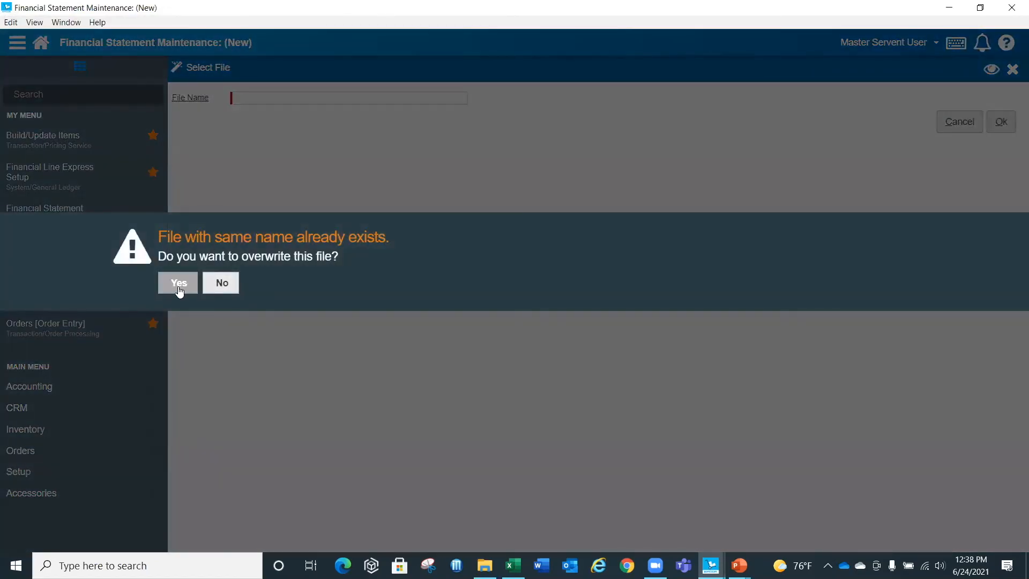
pyautogui.click(180, 290)
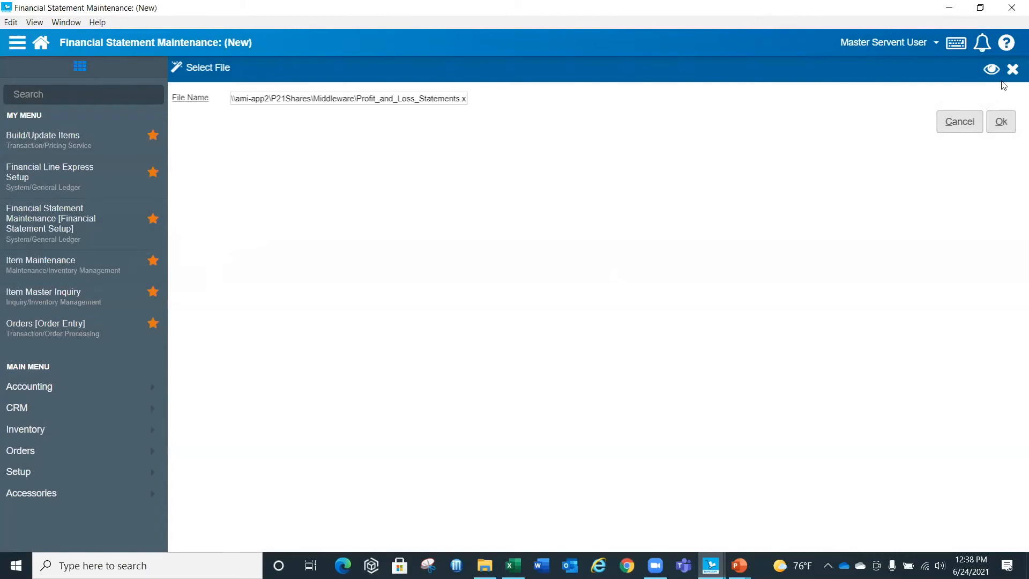
pyautogui.click(1001, 122)
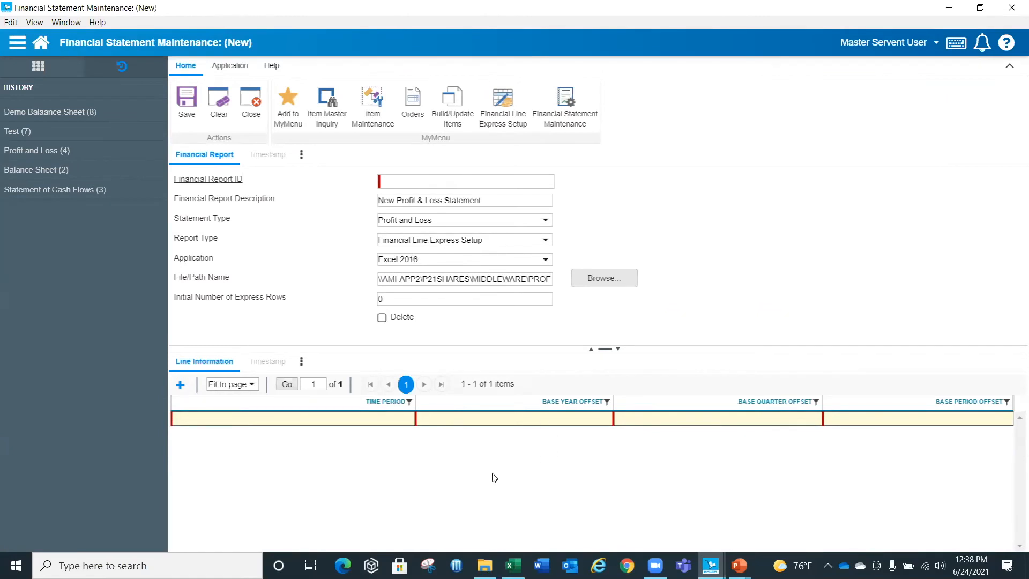
# Bring up the Profit_and_Loss_Statements workbook in Excel and place it beside the report's header fields
pyautogui.moveTo(513, 564)
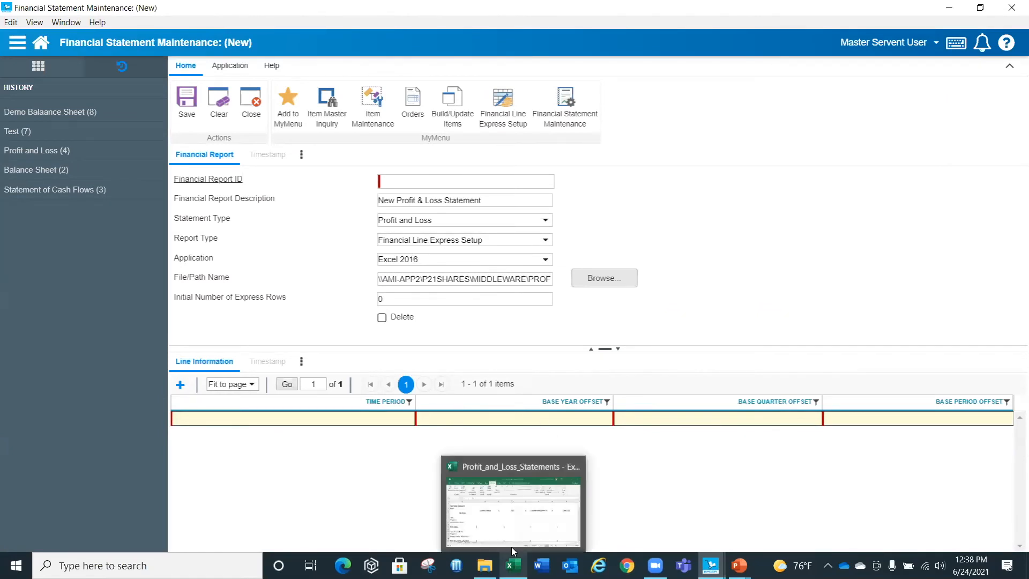
pyautogui.click(507, 530)
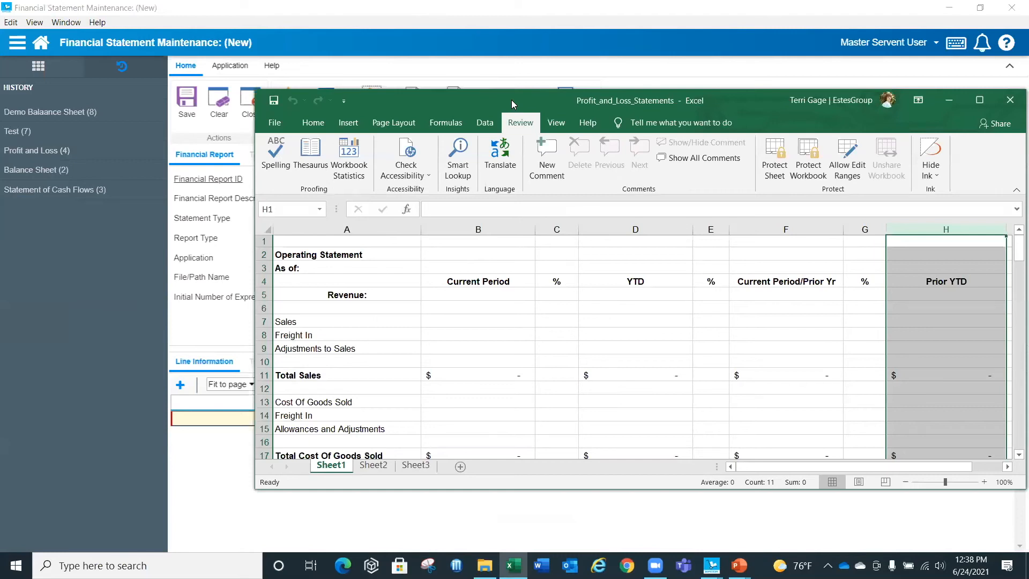
pyautogui.moveTo(512, 99); pyautogui.dragTo(809, 65)
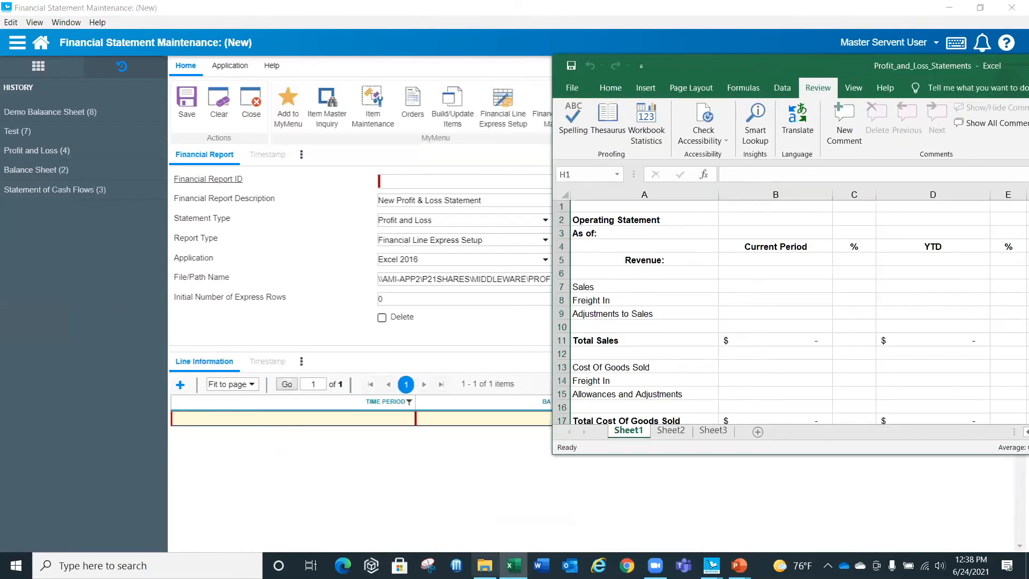
# Define time period 1 in the report's line information with base year, quarter and period offsets of 0
pyautogui.click(348, 421)
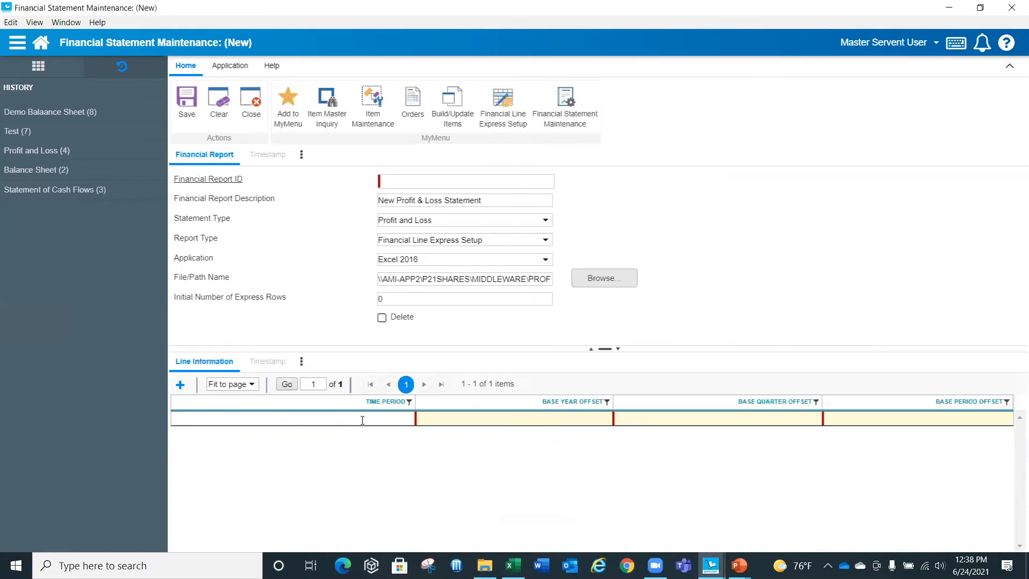
pyautogui.press('Tab')
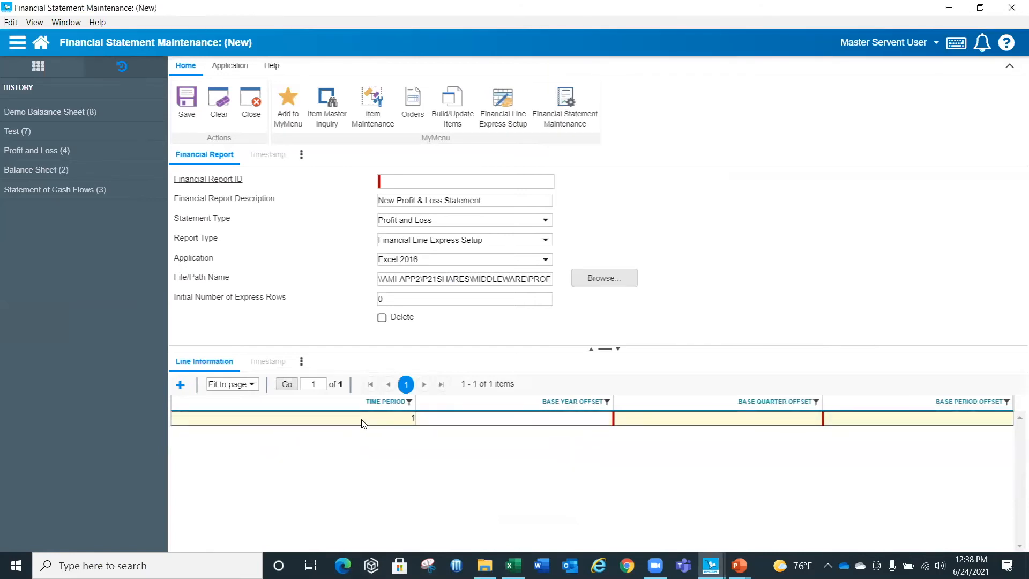
pyautogui.press('Tab')
pyautogui.click(576, 419)
pyautogui.press('Tab')
pyautogui.press('Tab')
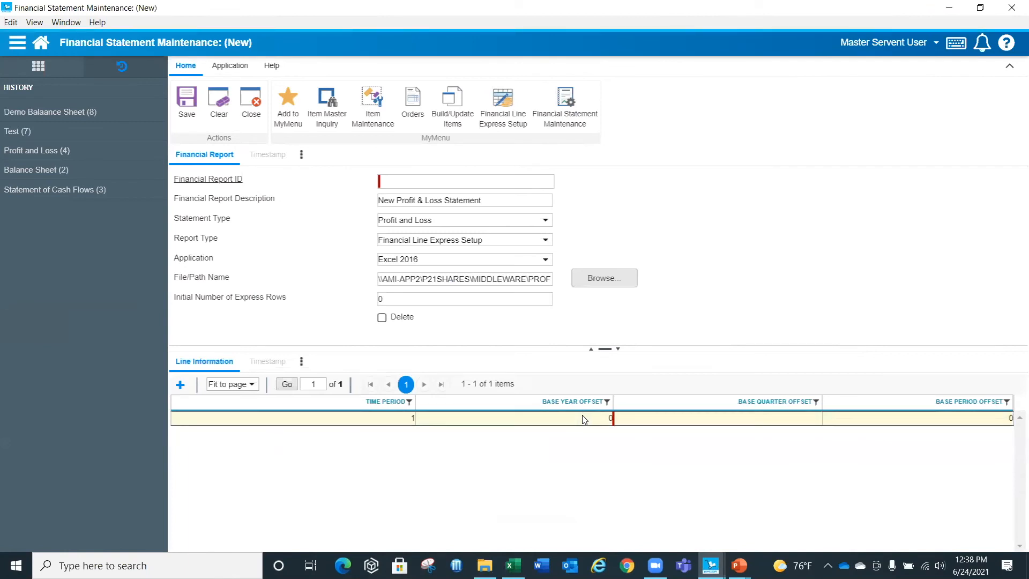
pyautogui.click(756, 419)
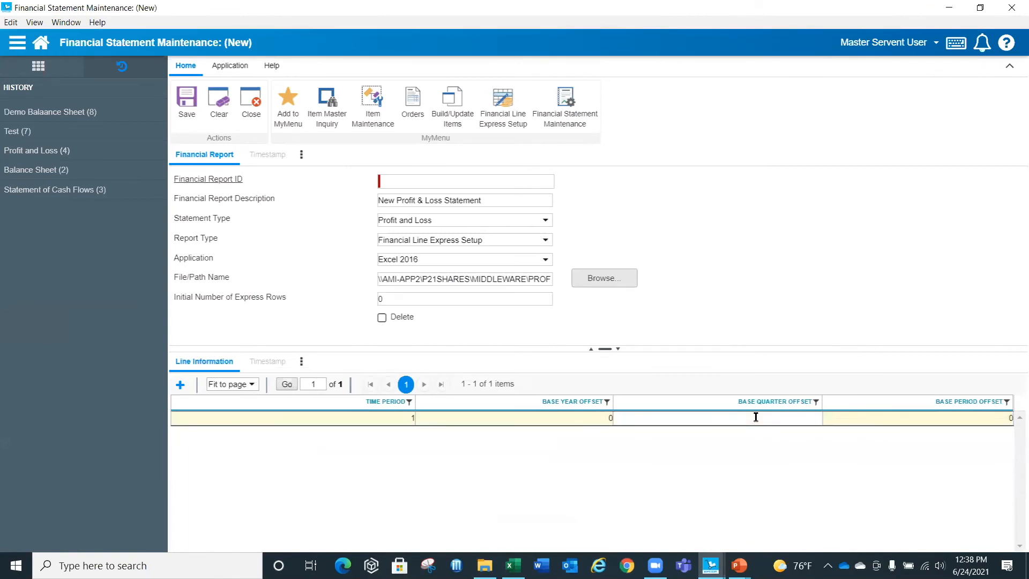
pyautogui.press('Tab')
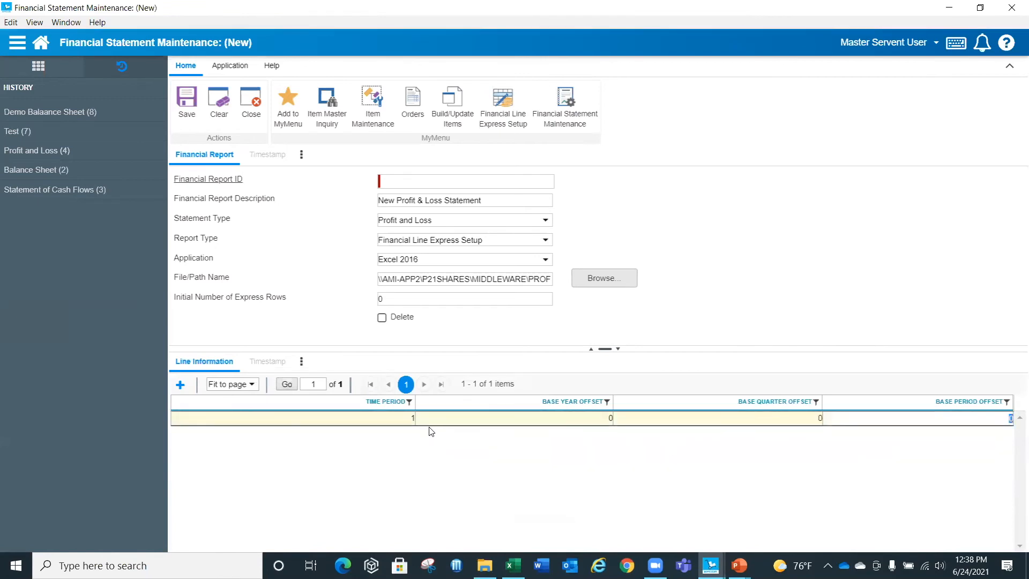
# Add a second line for time period 2 with base year offset -1 and base quarter and period offsets of 0
pyautogui.click(398, 419)
pyautogui.press('Tab')
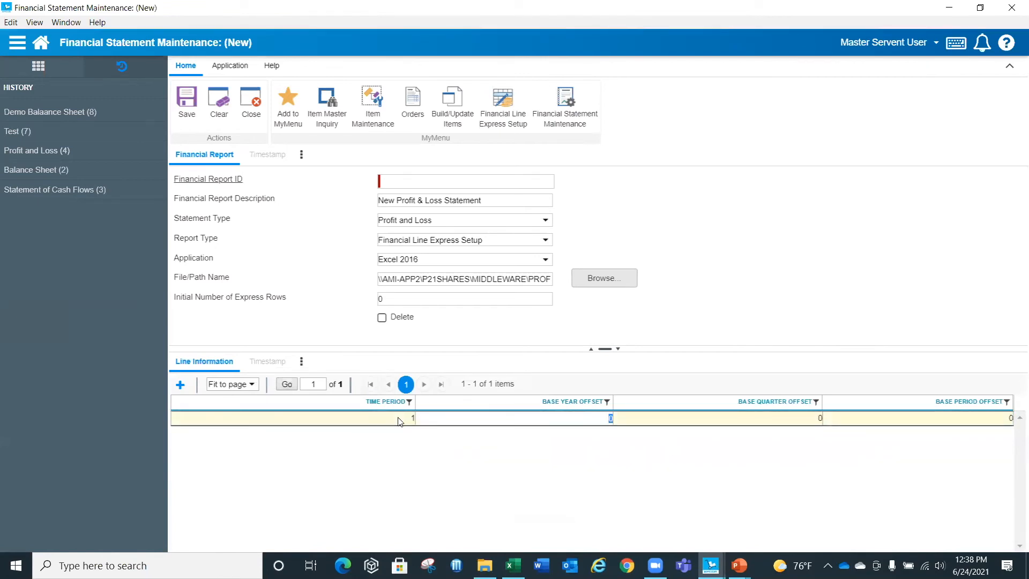
pyautogui.press('Tab')
pyautogui.press('Tab')
pyautogui.press('Tab')
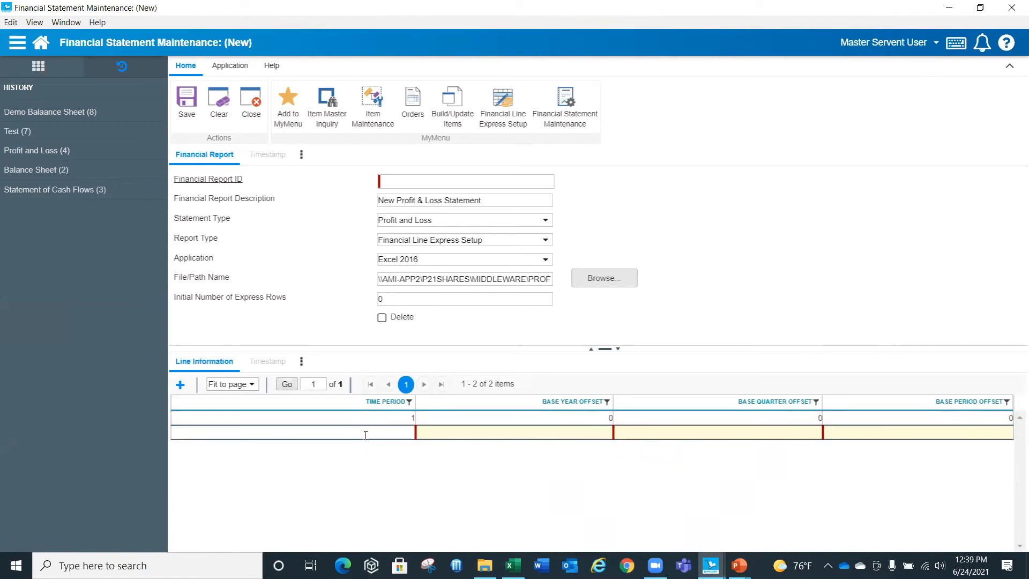
pyautogui.press('Tab')
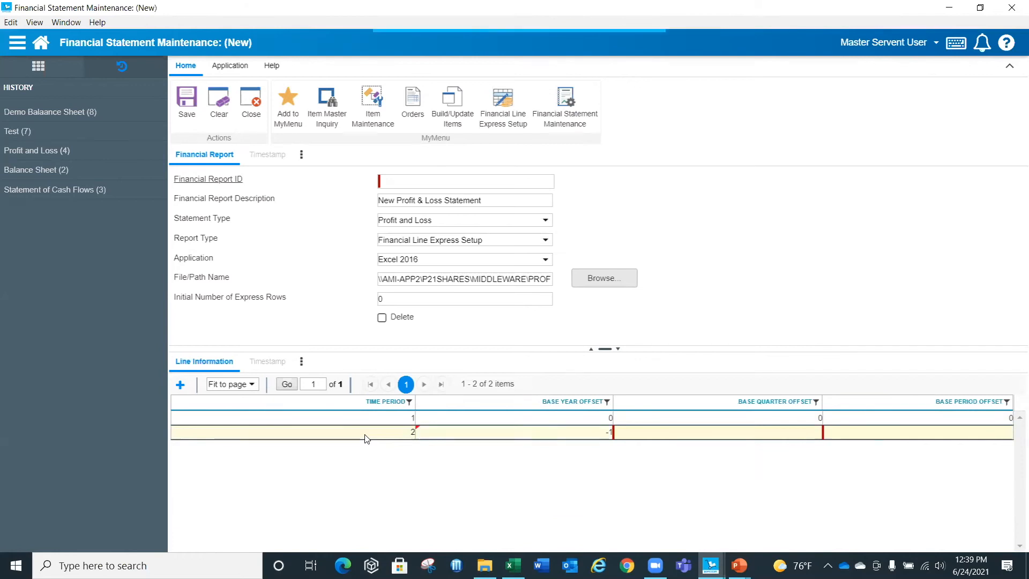
pyautogui.press('Tab')
pyautogui.click(366, 435)
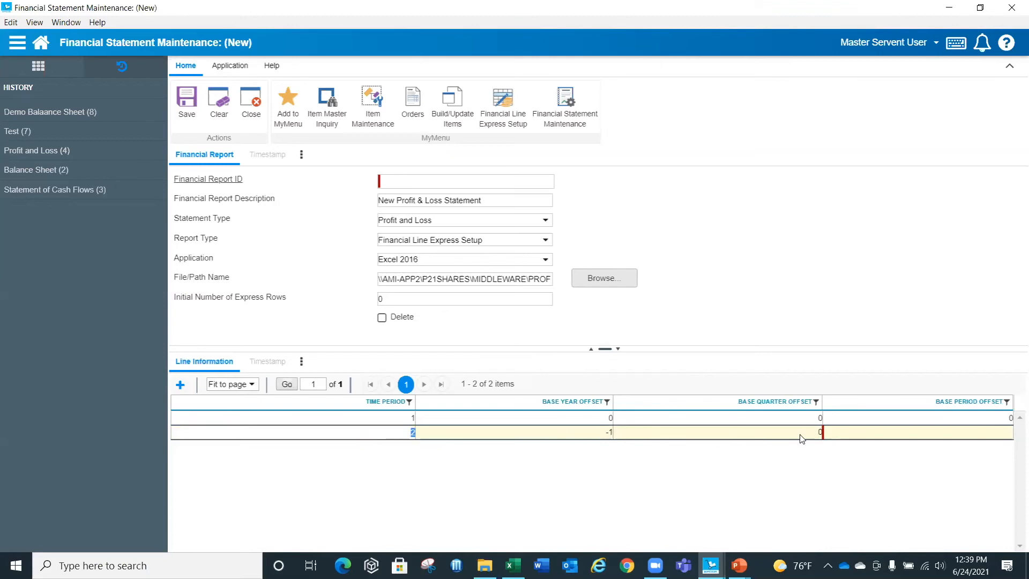
pyautogui.click(857, 431)
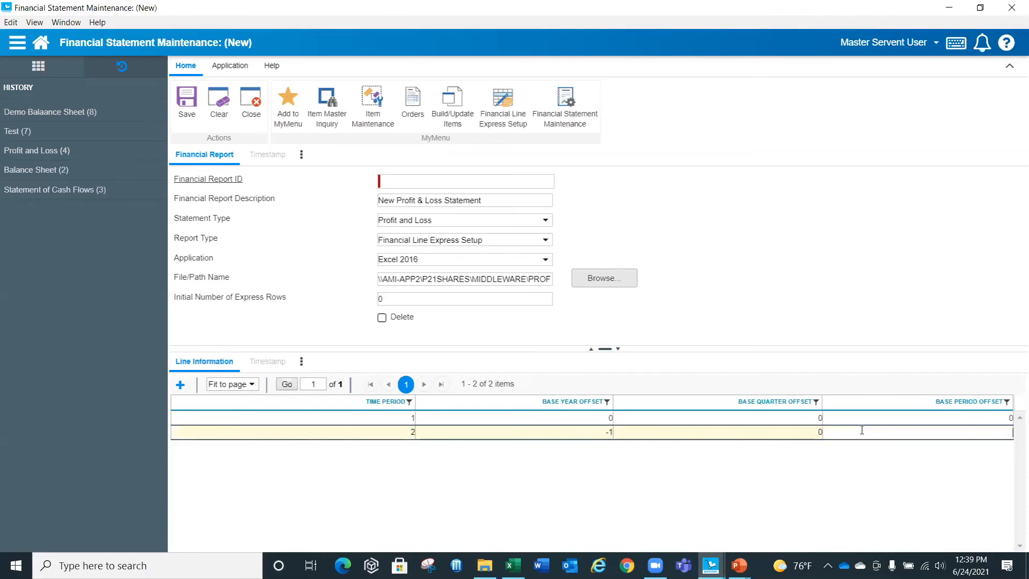
# Save the new report, close its maintenance window and return to Financial Line Express Setup
pyautogui.click(188, 102)
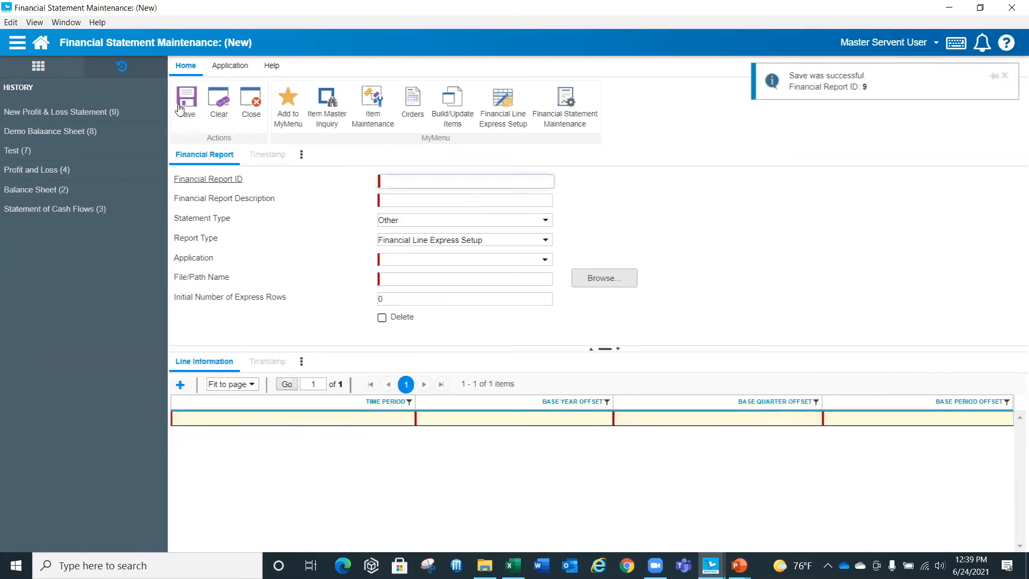
pyautogui.click(250, 110)
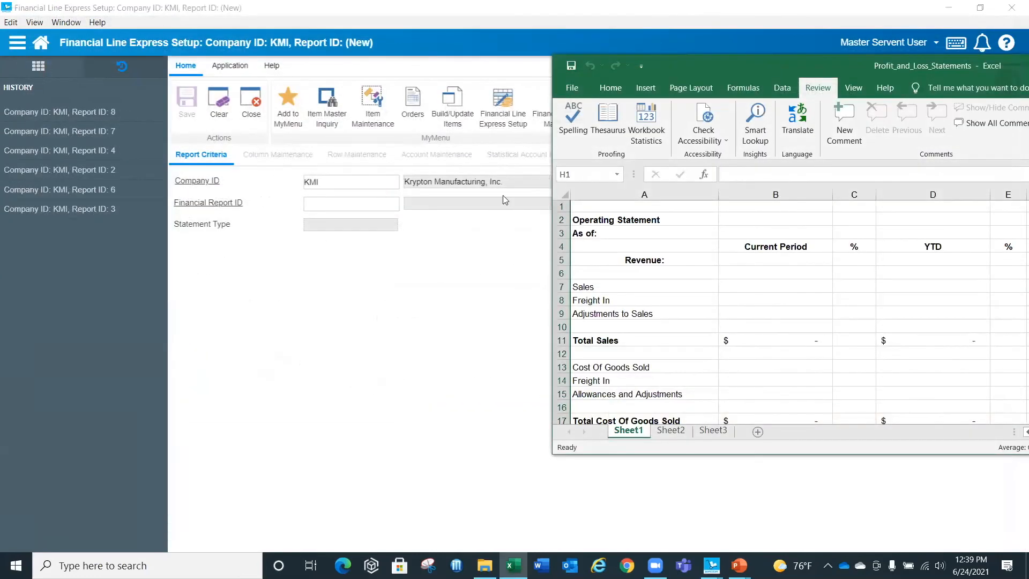
pyautogui.click(417, 329)
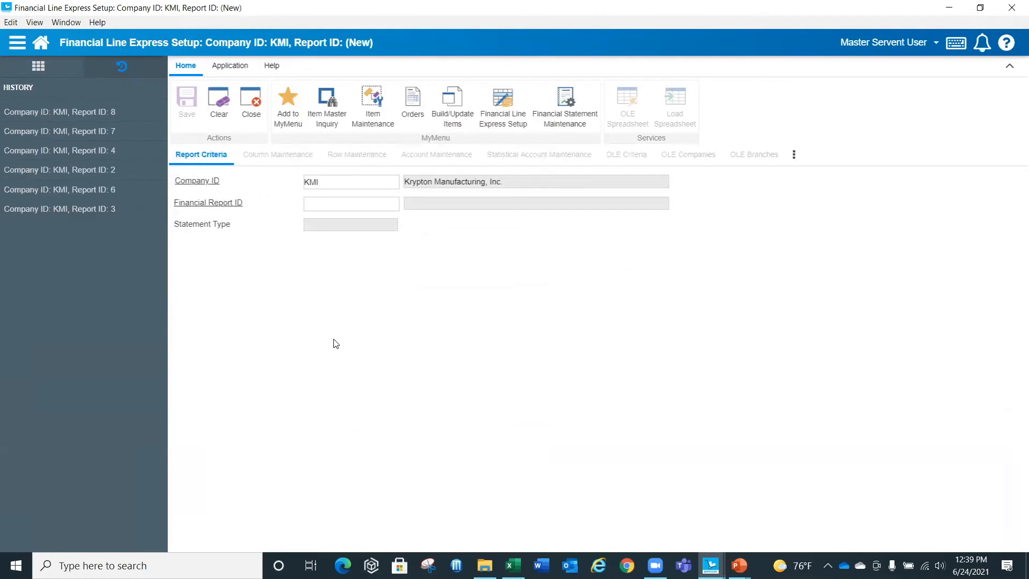
pyautogui.hotkey('alt', 'Tab')
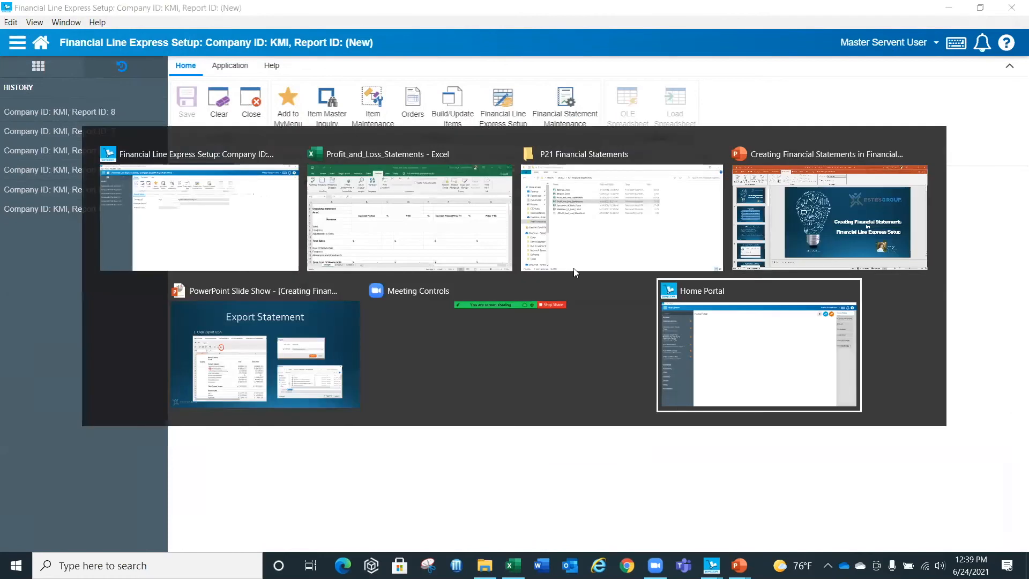
pyautogui.click(250, 211)
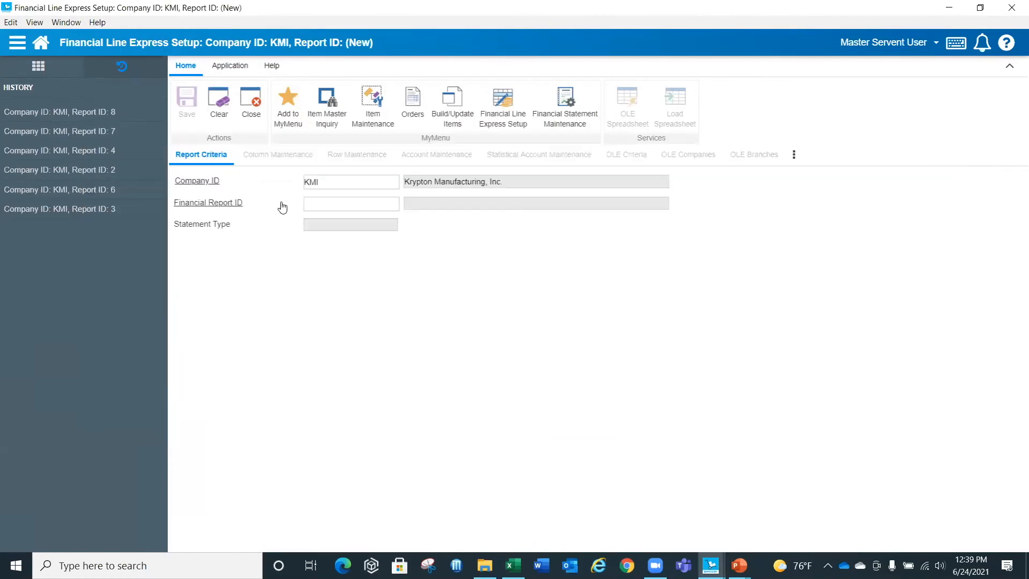
# Load the New Profit & Loss Statement report for company KMI and bring up its column maintenance
pyautogui.click(224, 204)
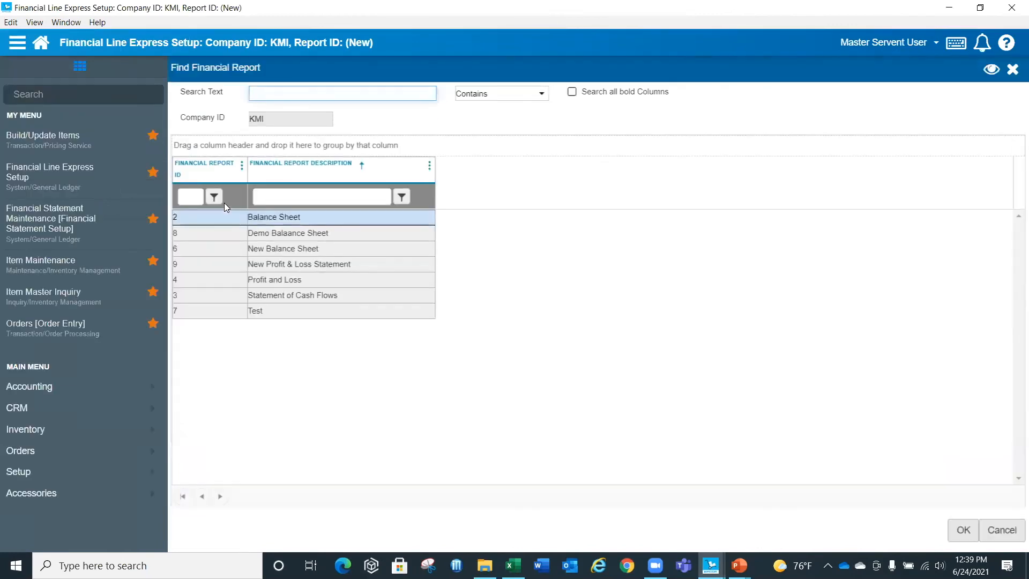
pyautogui.doubleClick(315, 264)
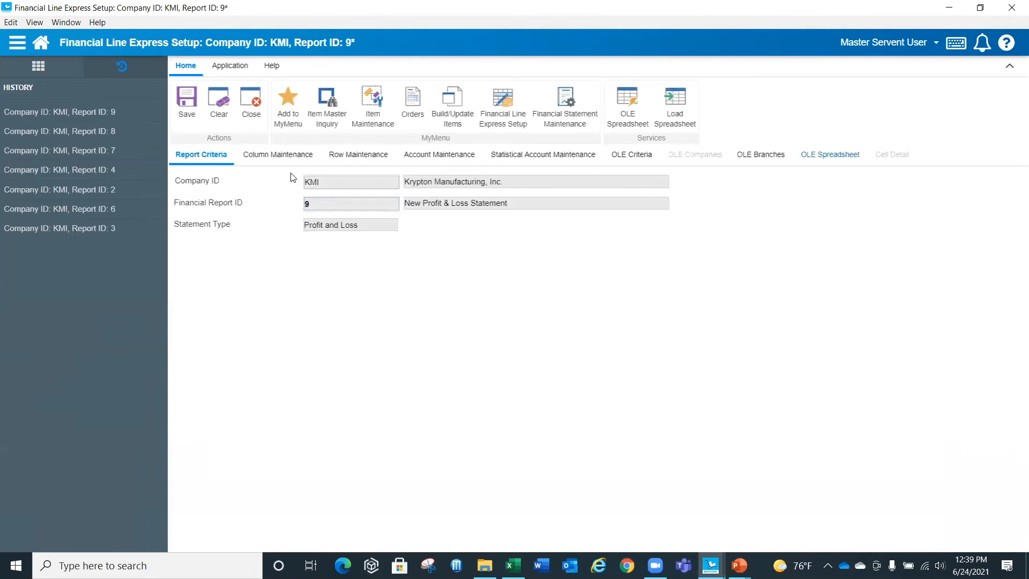
pyautogui.click(286, 156)
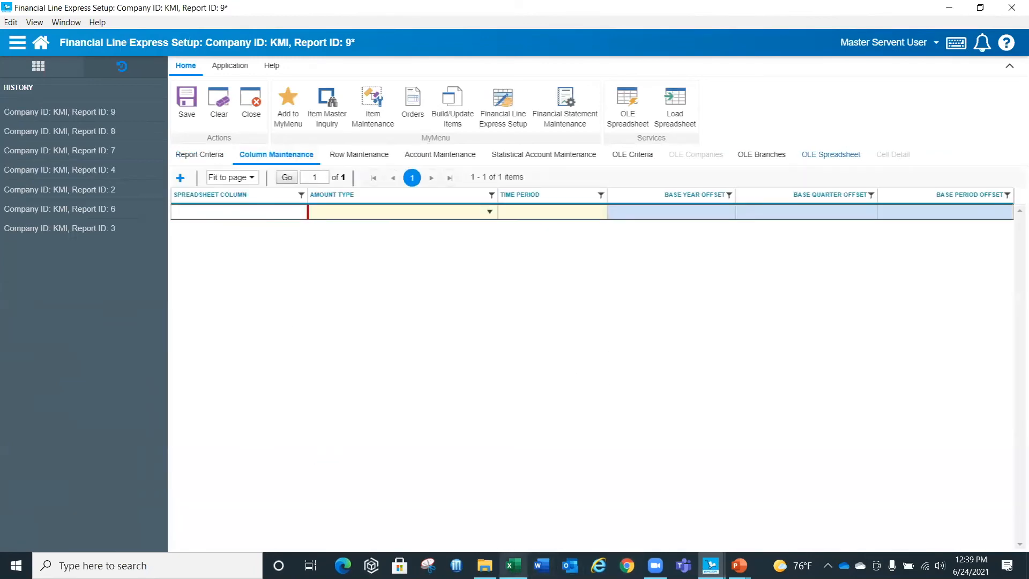
# Check the Current Period column in the Excel template and map spreadsheet column B to Period Balance with time period 1
pyautogui.moveTo(525, 561)
pyautogui.click(527, 527)
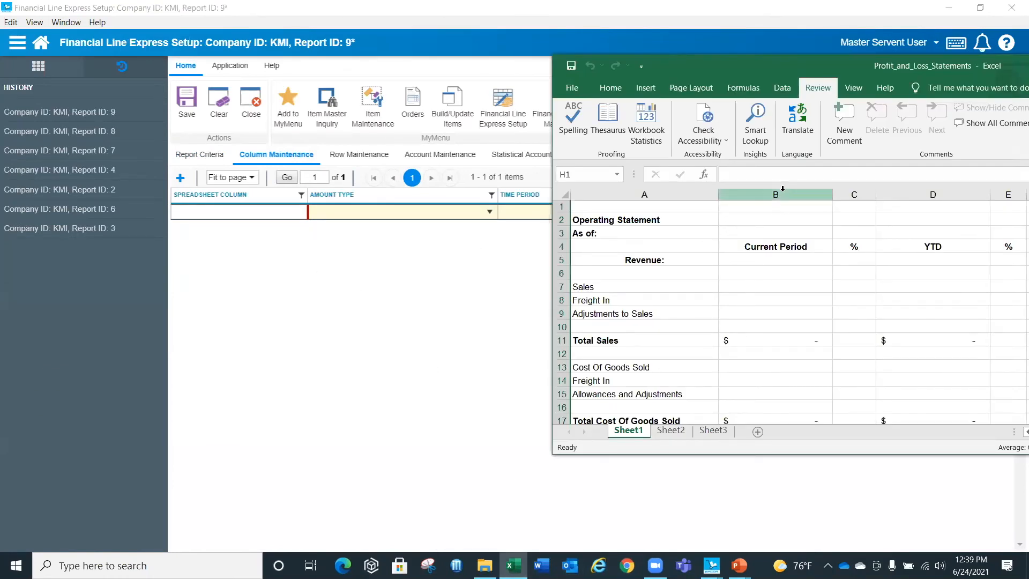
pyautogui.click(207, 214)
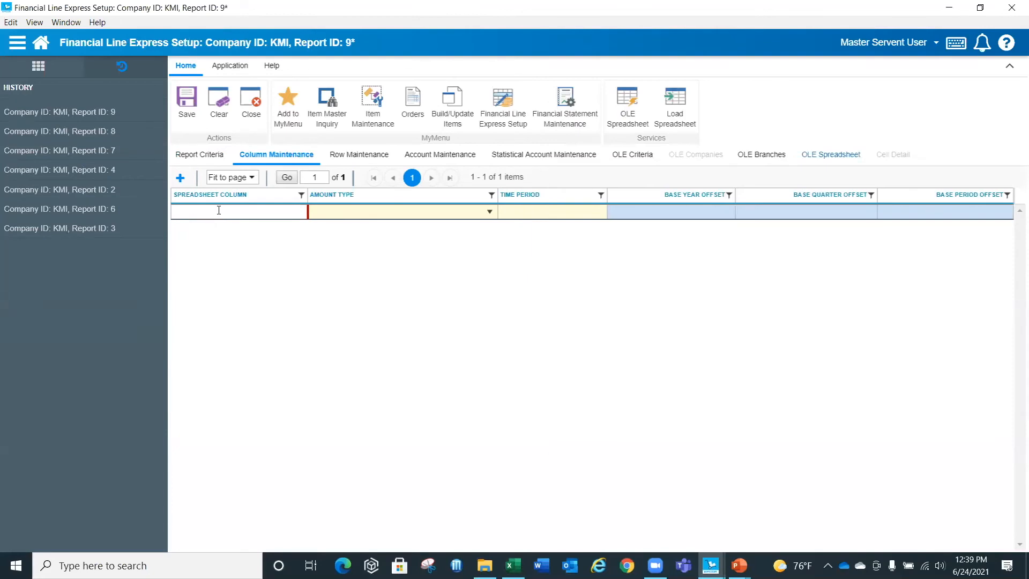
pyautogui.press('Tab')
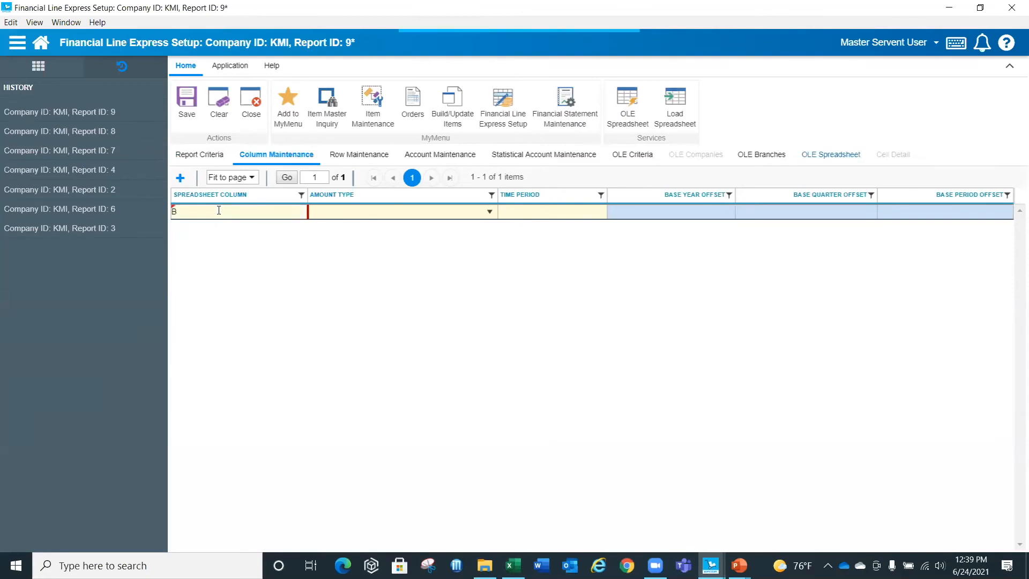
pyautogui.click(488, 211)
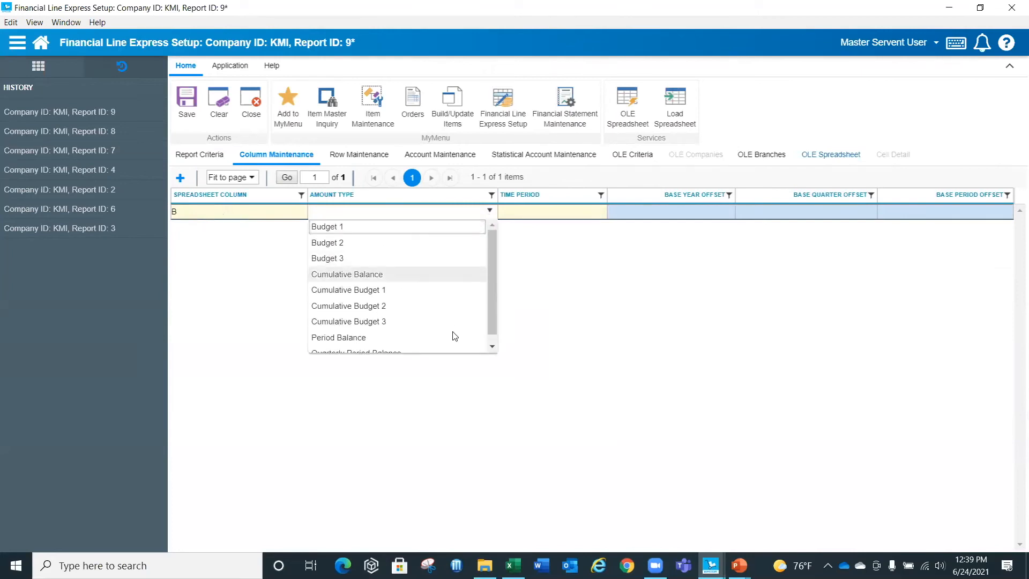
pyautogui.click(346, 338)
pyautogui.click(525, 215)
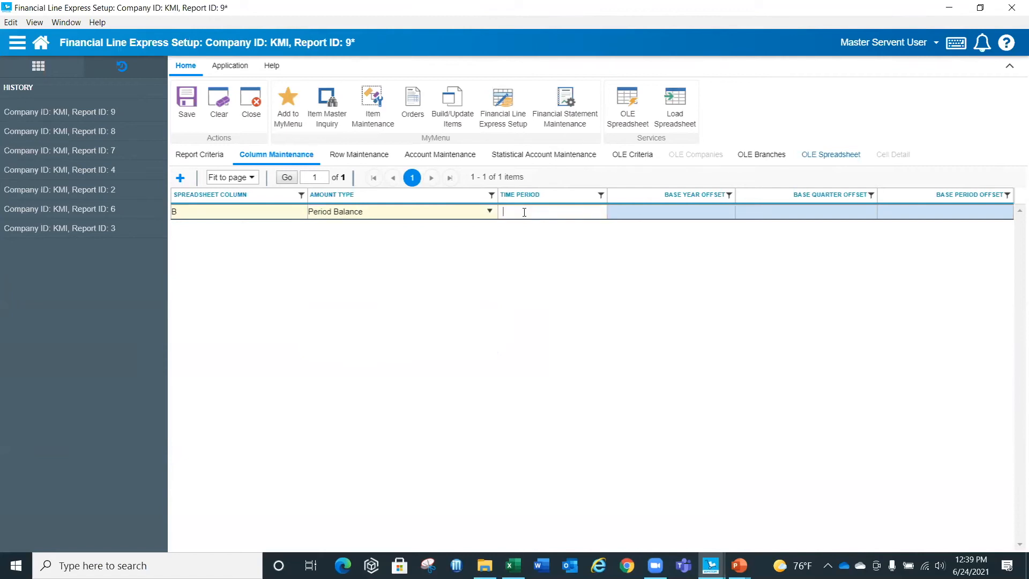
pyautogui.doubleClick(525, 213)
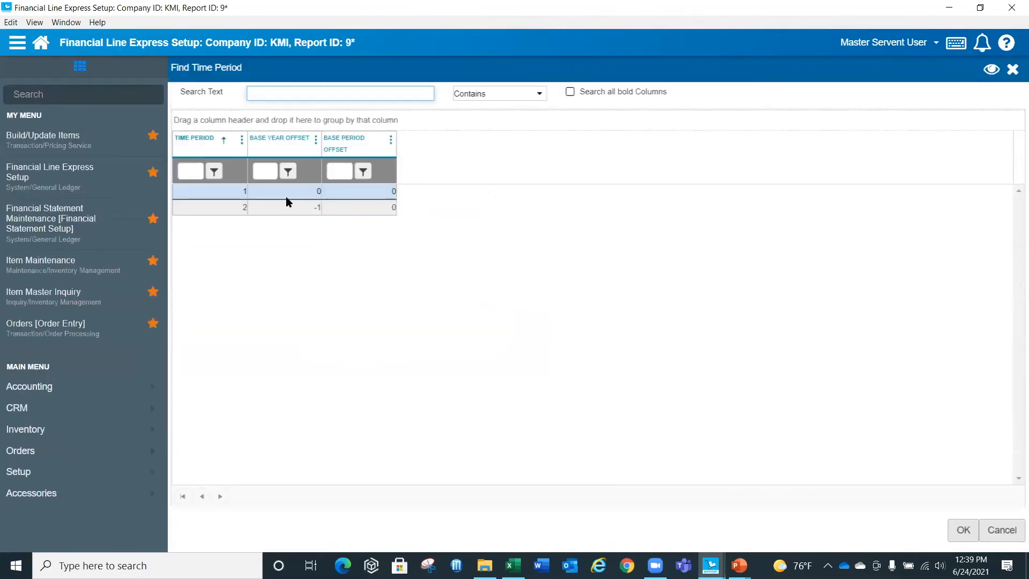
pyautogui.doubleClick(285, 195)
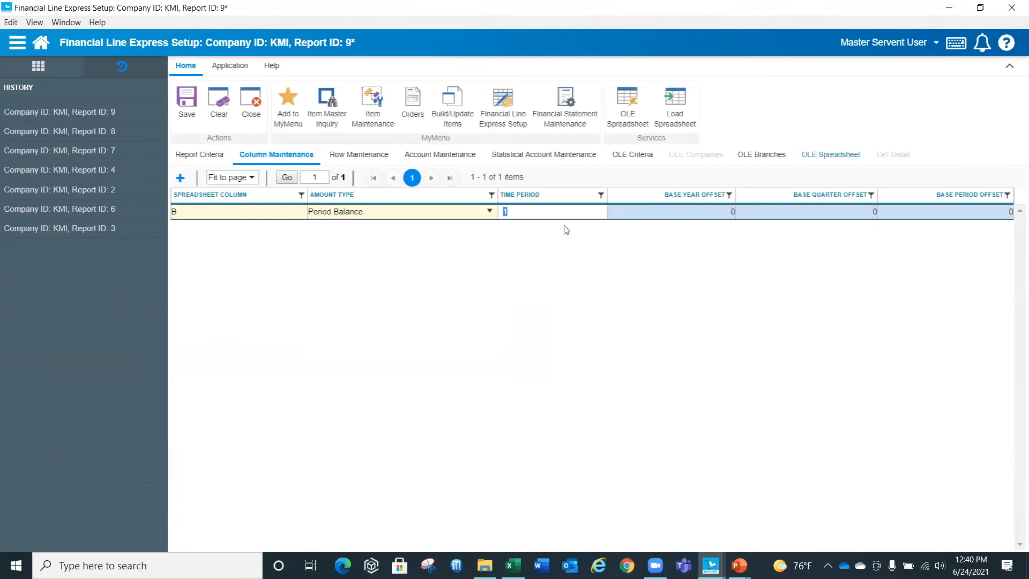
pyautogui.click(567, 263)
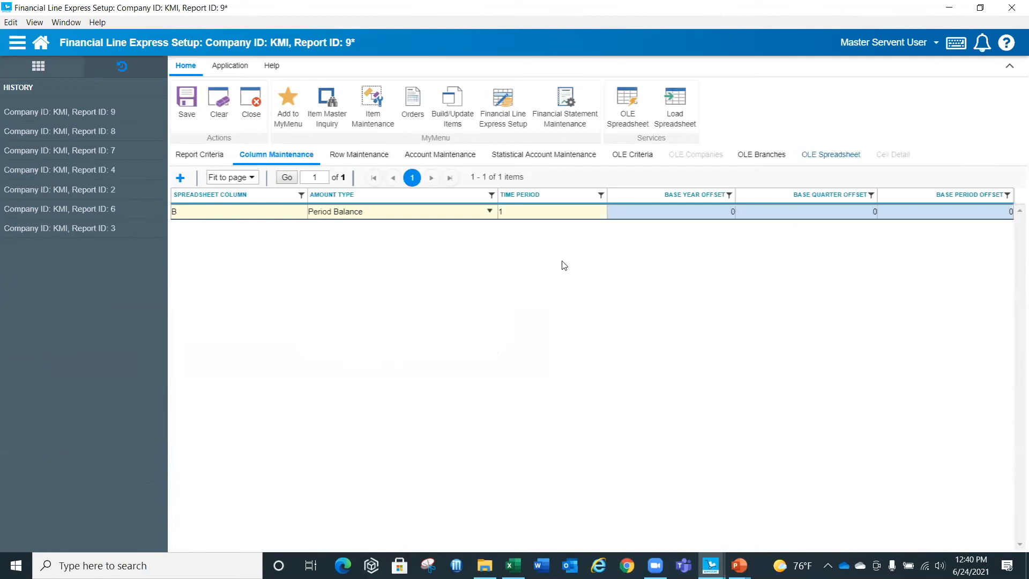
# Add a row mapping the template's YTD column, spreadsheet column D, to Cumulative Balance with time period 1
pyautogui.rightClick(244, 216)
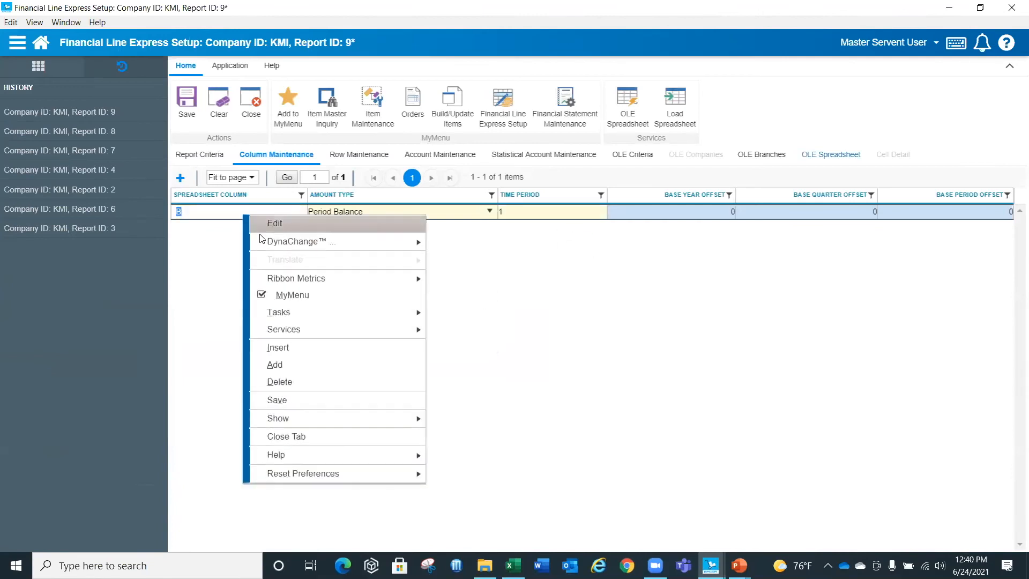
pyautogui.click(297, 365)
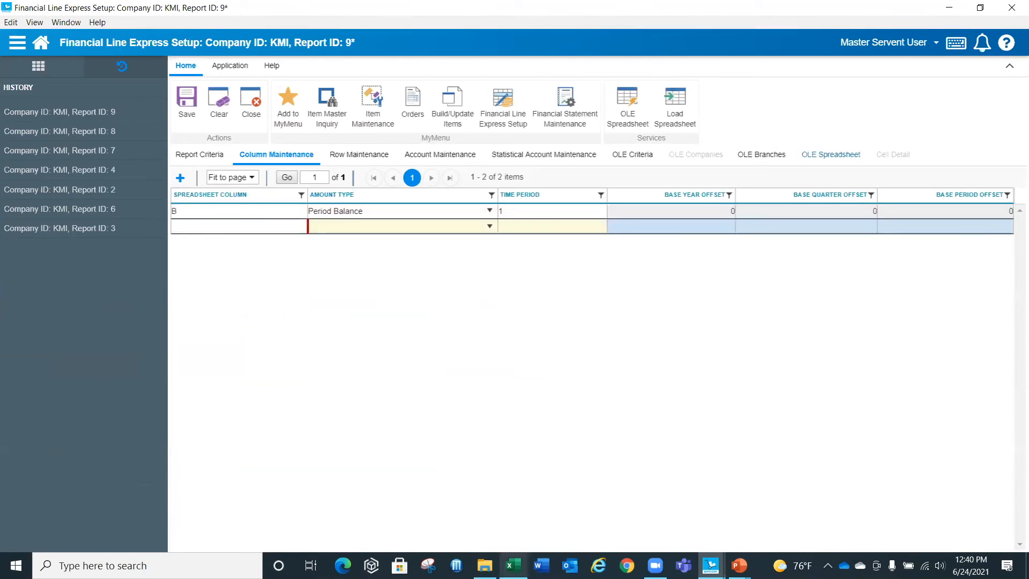
pyautogui.click(513, 566)
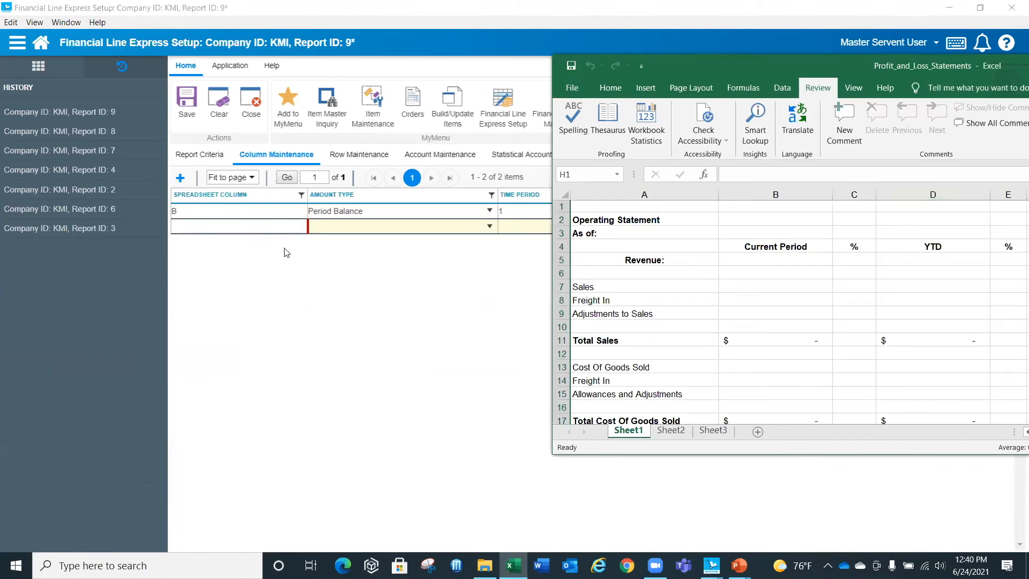
pyautogui.click(280, 228)
pyautogui.write('D')
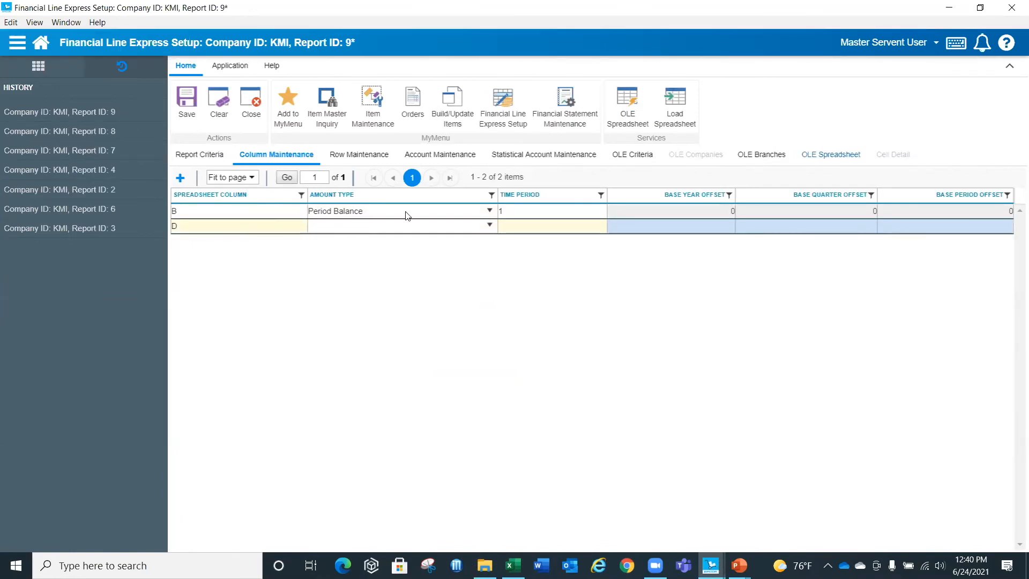
pyautogui.click(487, 224)
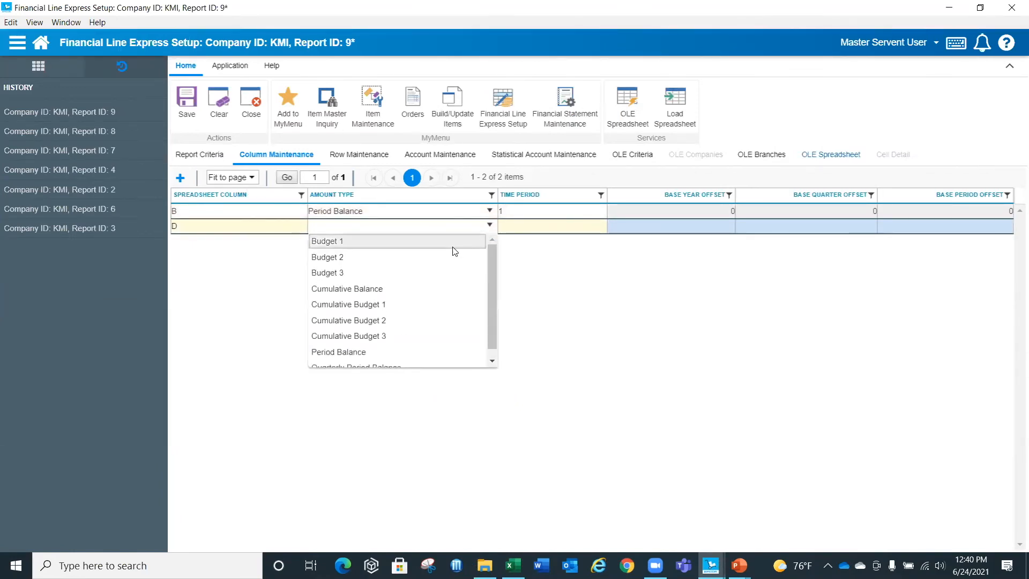
pyautogui.click(414, 292)
pyautogui.click(521, 225)
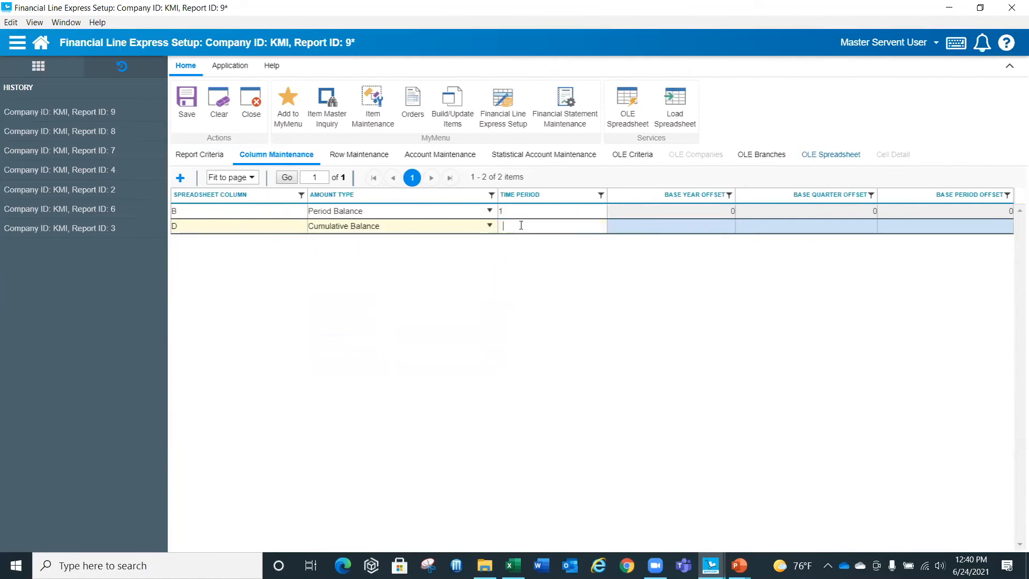
pyautogui.press('F2')
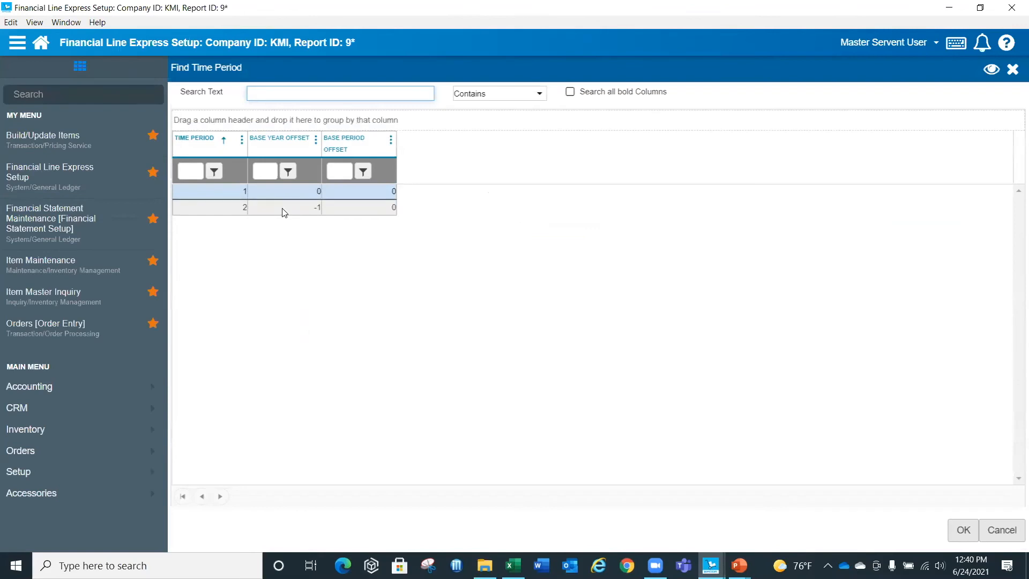
pyautogui.doubleClick(285, 193)
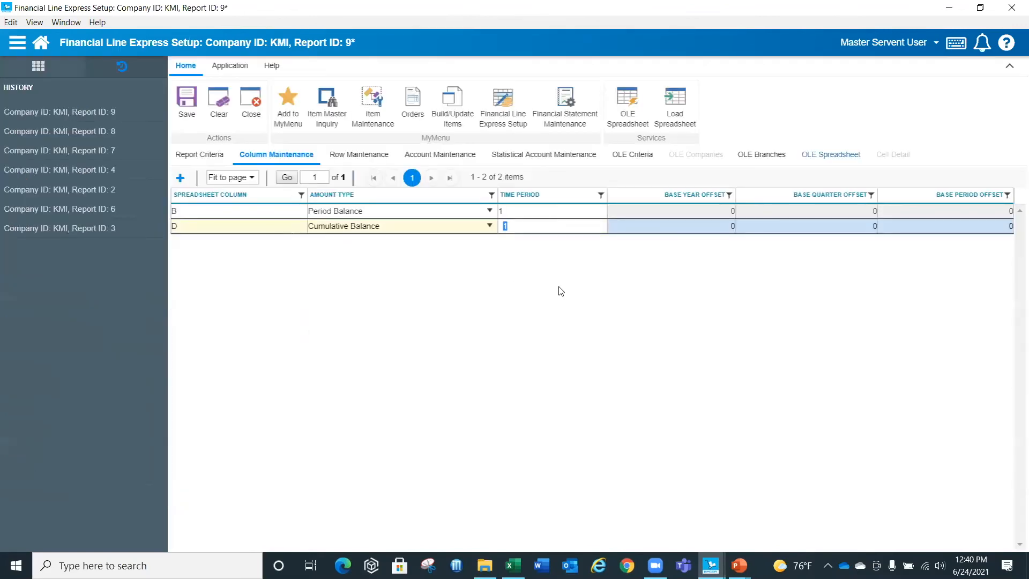
pyautogui.press('Tab')
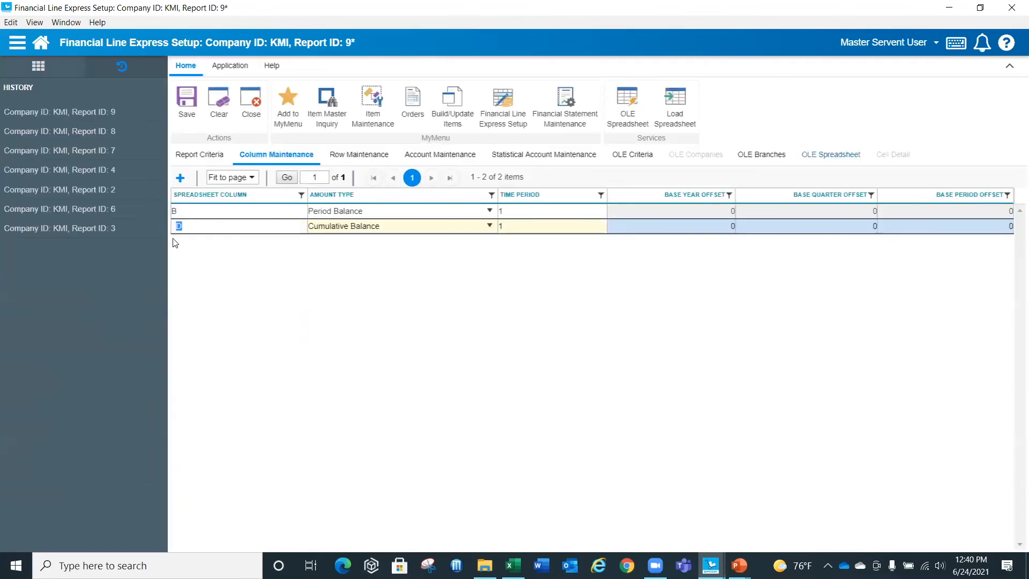
# Add a row mapping spreadsheet column F to Period Balance with time period 2, checking the column layout in the Excel template
pyautogui.rightClick(212, 231)
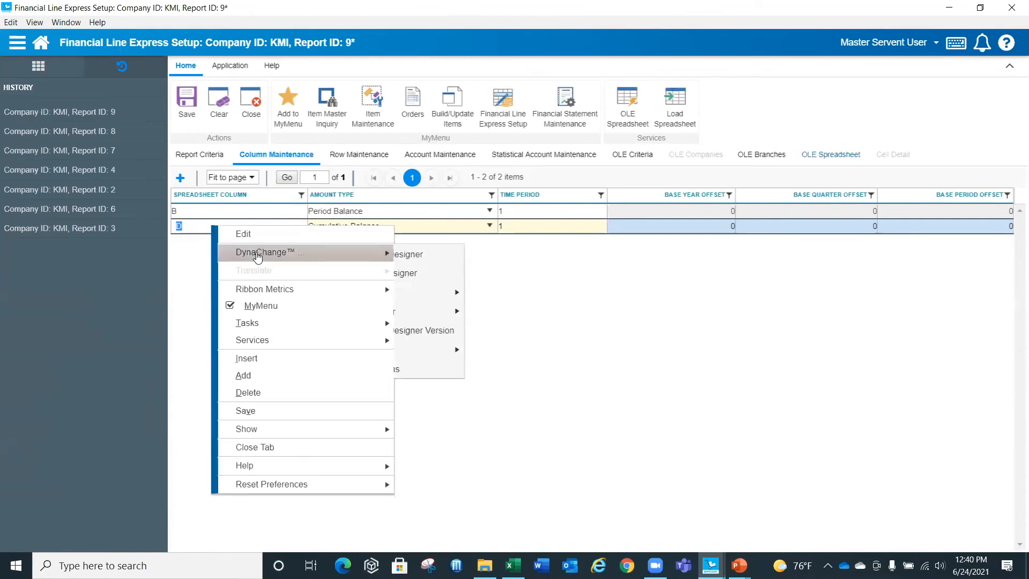
pyautogui.click(269, 377)
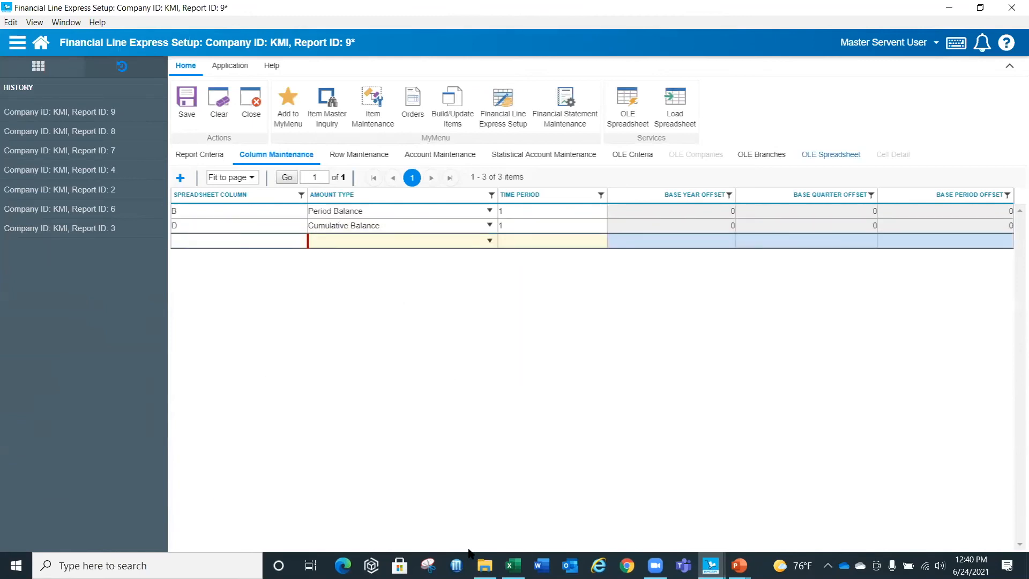
pyautogui.click(513, 566)
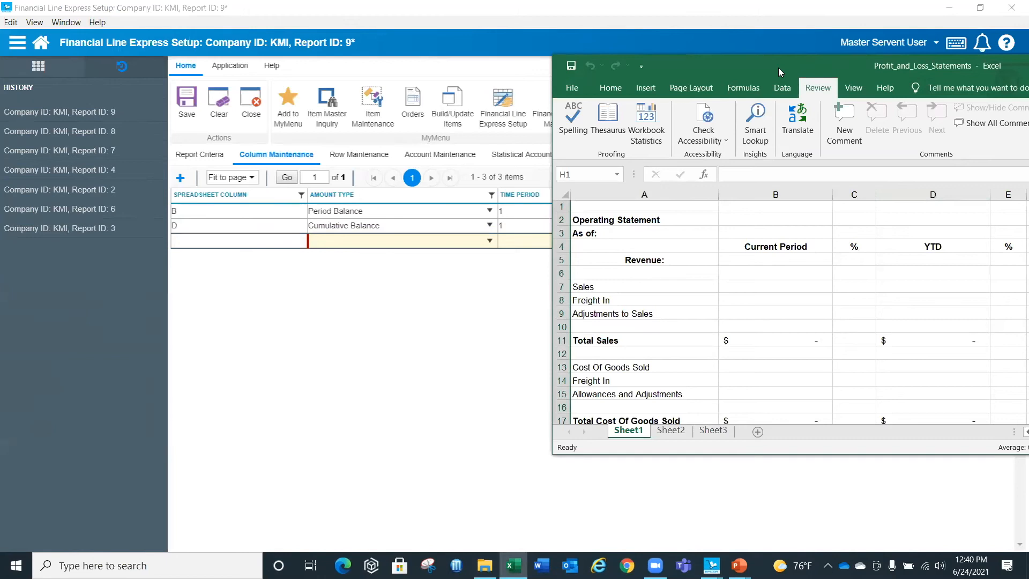
pyautogui.moveTo(778, 67); pyautogui.dragTo(840, 89)
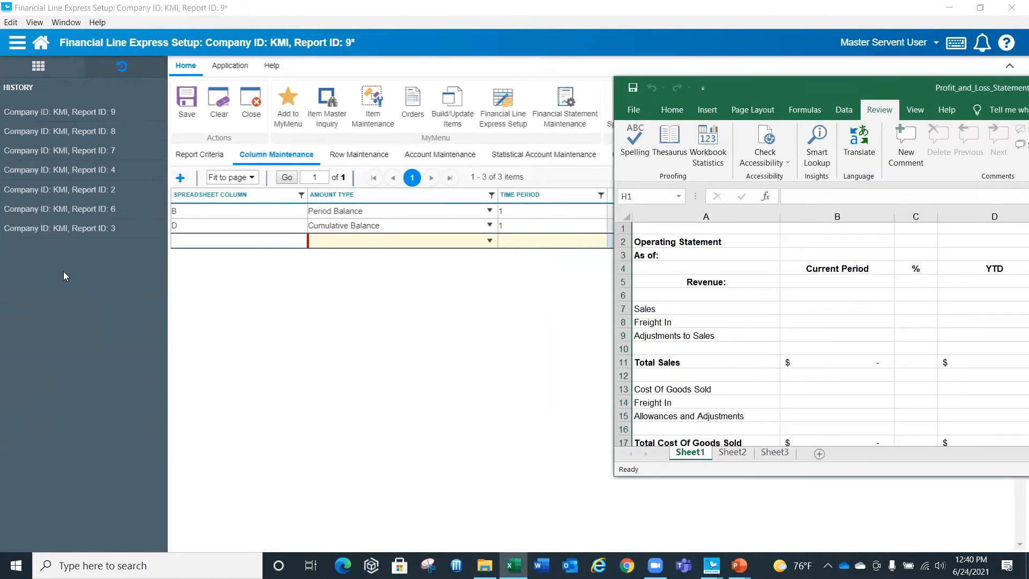
pyautogui.click(232, 238)
pyautogui.press('Tab')
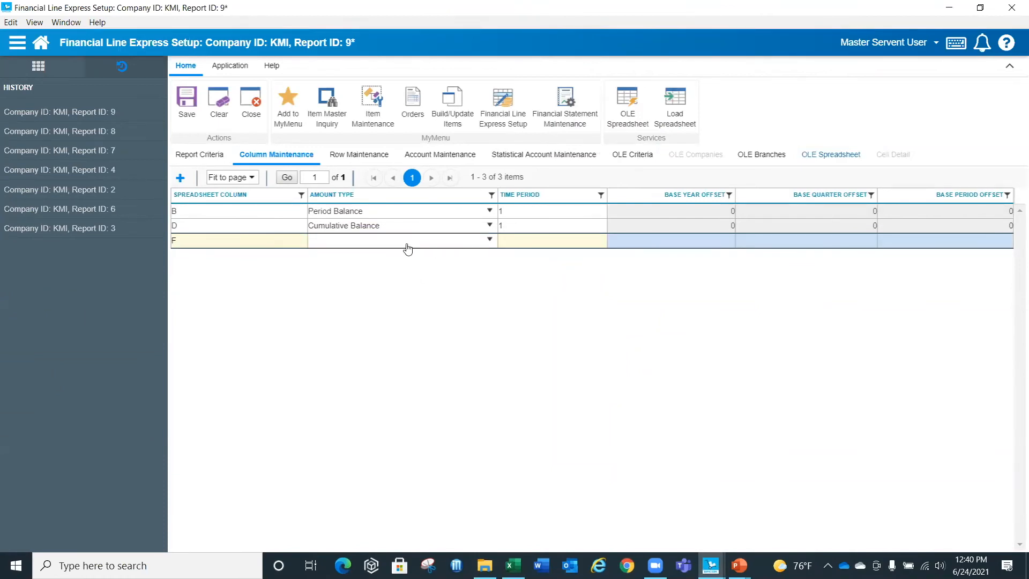
pyautogui.click(490, 241)
pyautogui.click(373, 366)
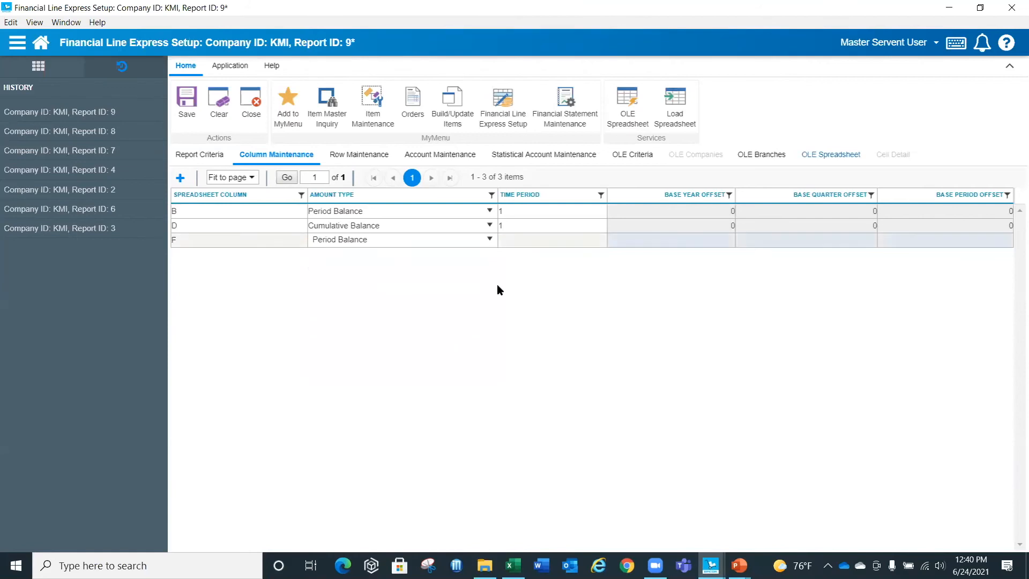
pyautogui.click(528, 241)
pyautogui.doubleClick(529, 240)
pyautogui.doubleClick(285, 209)
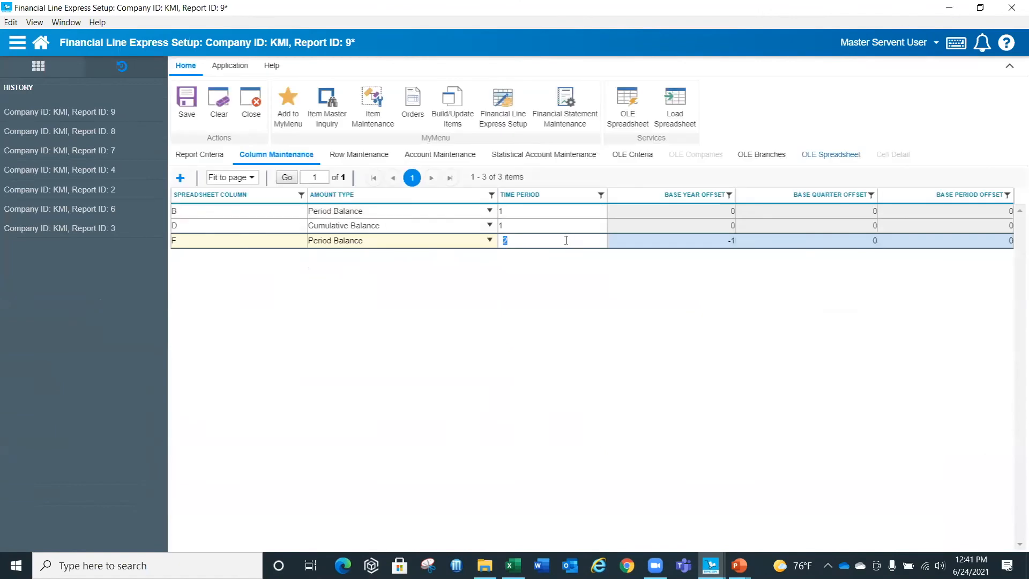
# Add a row mapping spreadsheet column H to Cumulative Balance with time period 2, and save the report's column setup
pyautogui.rightClick(246, 244)
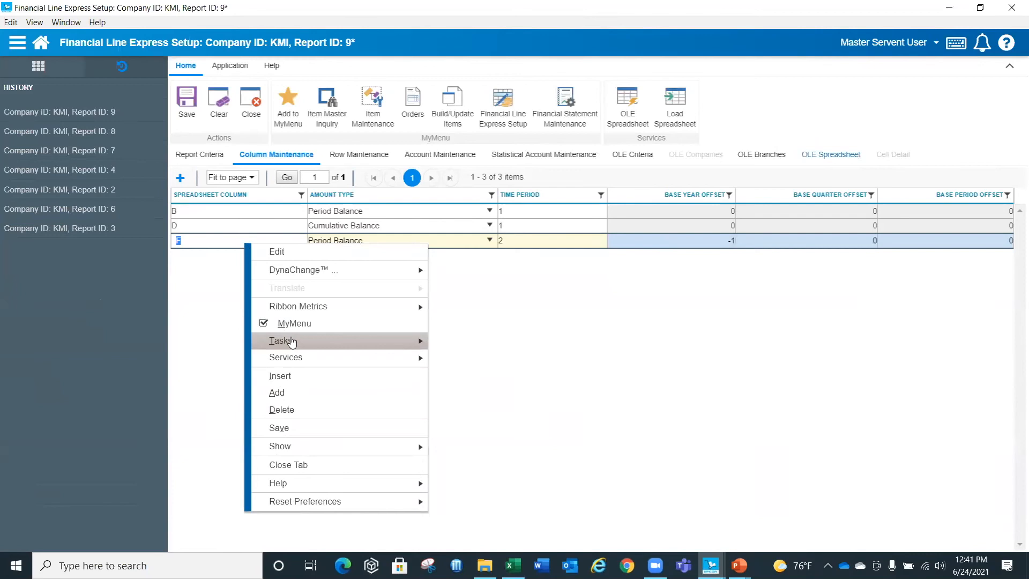
pyautogui.click(300, 394)
pyautogui.click(286, 261)
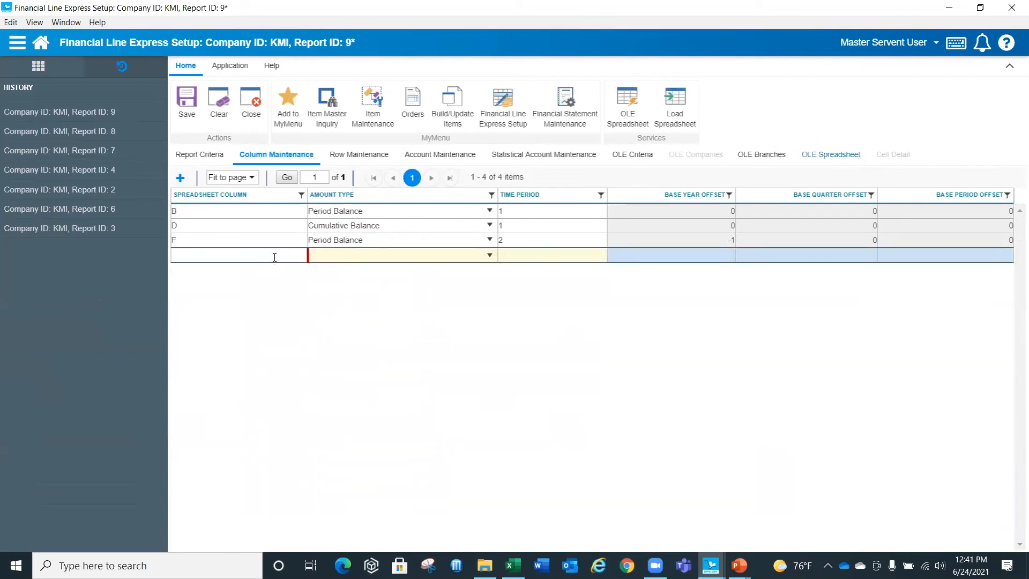
pyautogui.write('H')
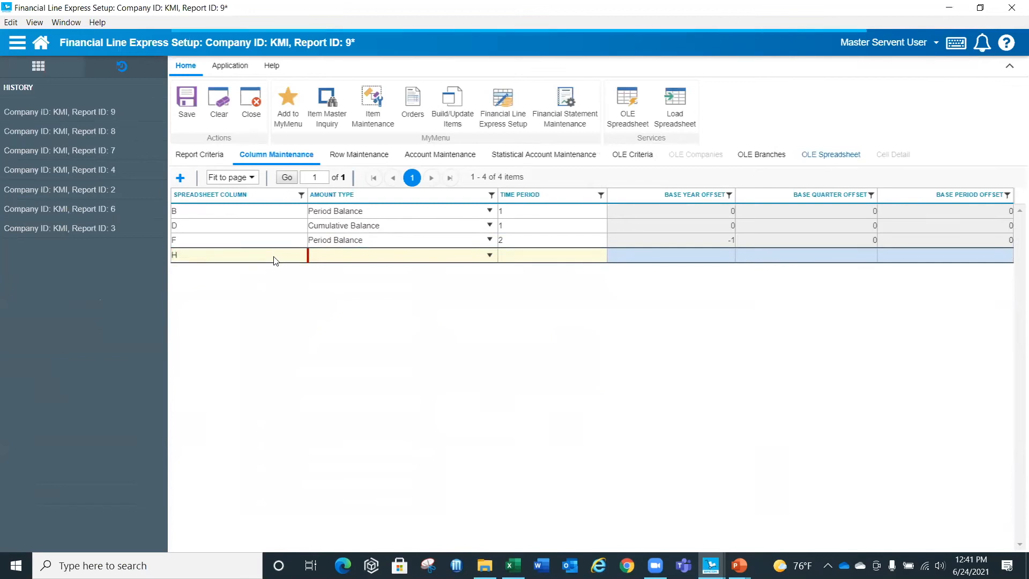
pyautogui.click(490, 256)
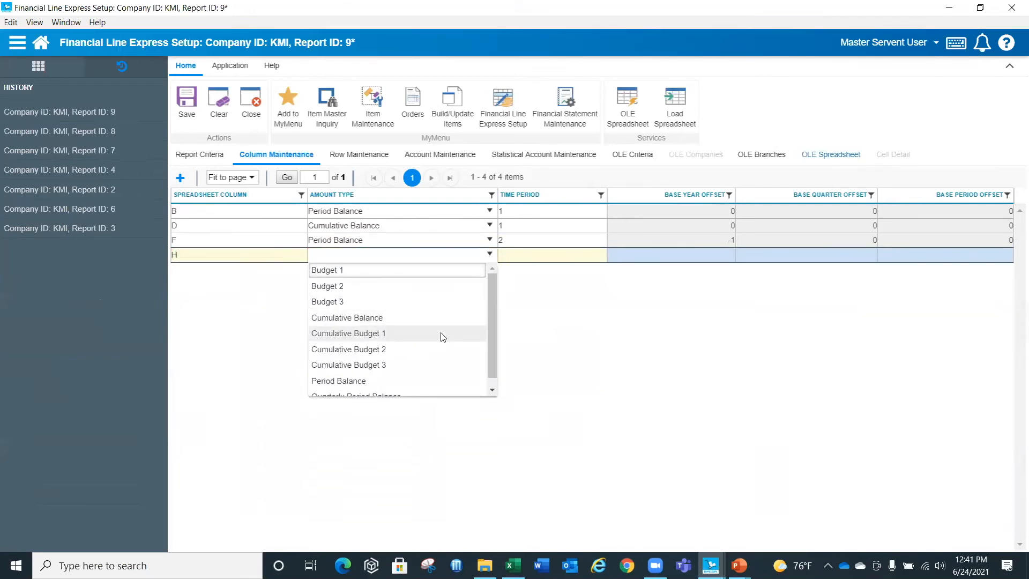
pyautogui.scroll(-1, 443, 336)
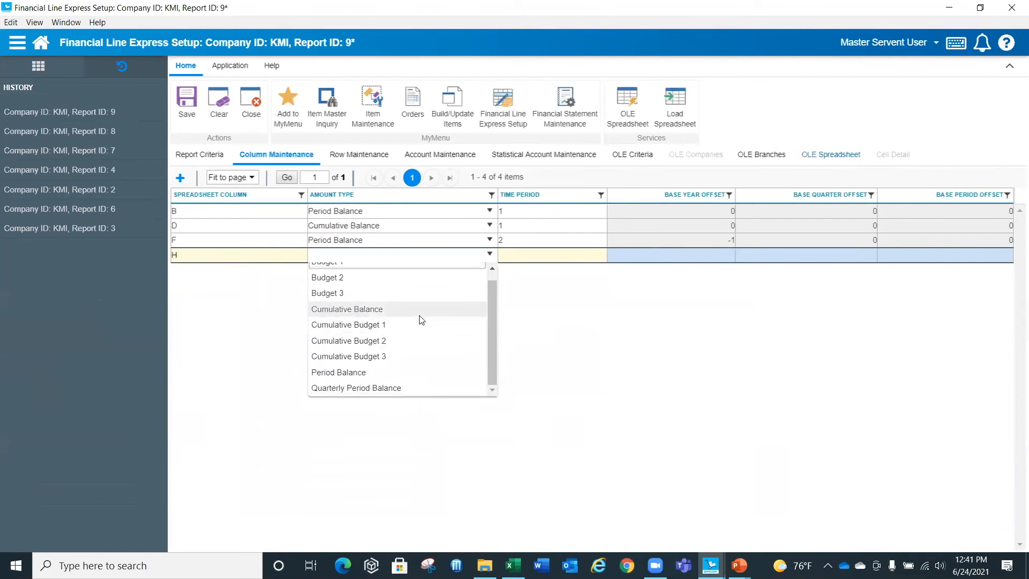
pyautogui.click(420, 316)
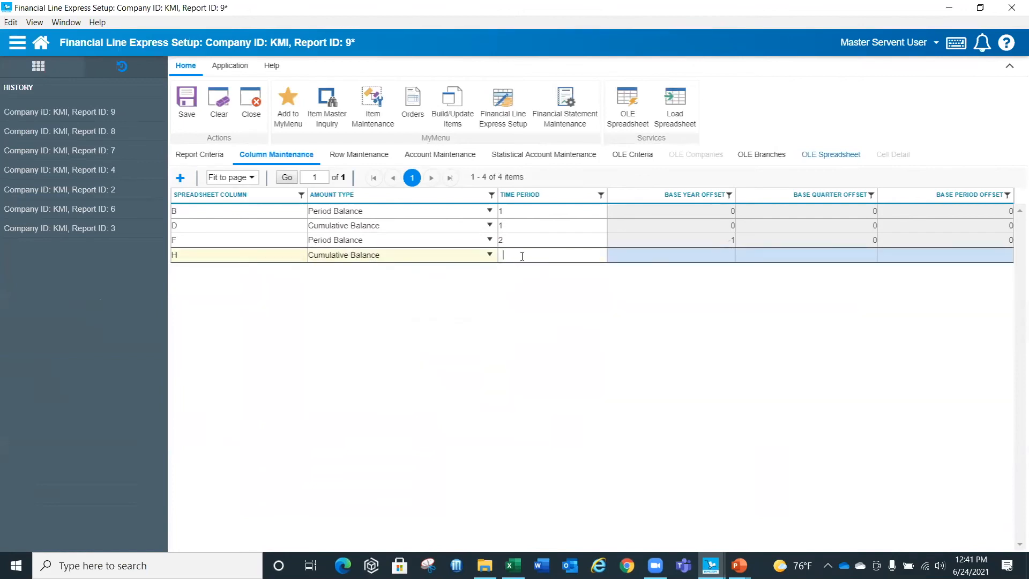
pyautogui.click(522, 261)
pyautogui.doubleClick(265, 209)
pyautogui.click(694, 256)
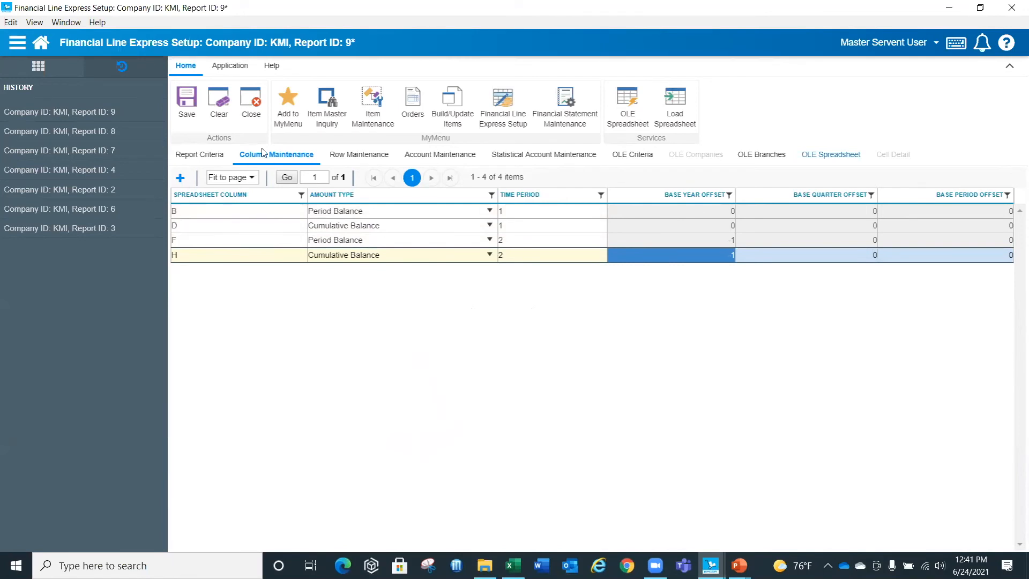
pyautogui.click(187, 100)
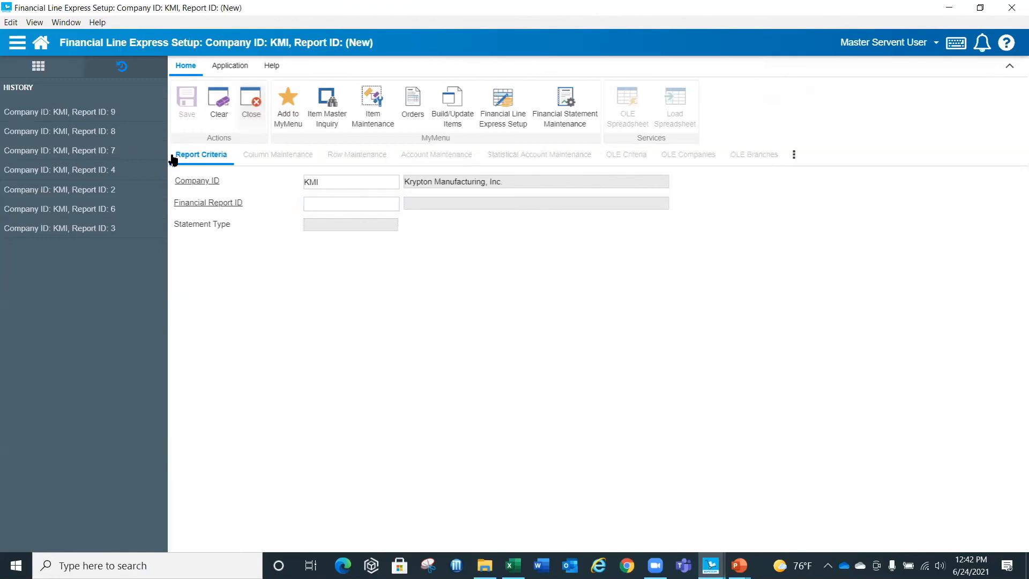
# Reopen the existing Profit and Loss report, ID 4, and review its row descriptions and the accounts assigned to each row
pyautogui.click(103, 171)
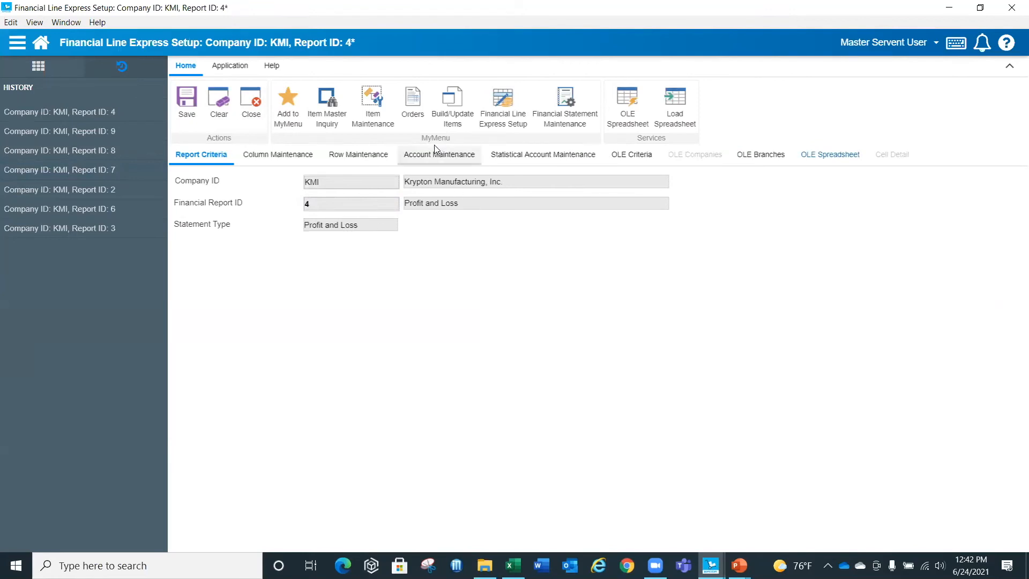
pyautogui.click(359, 159)
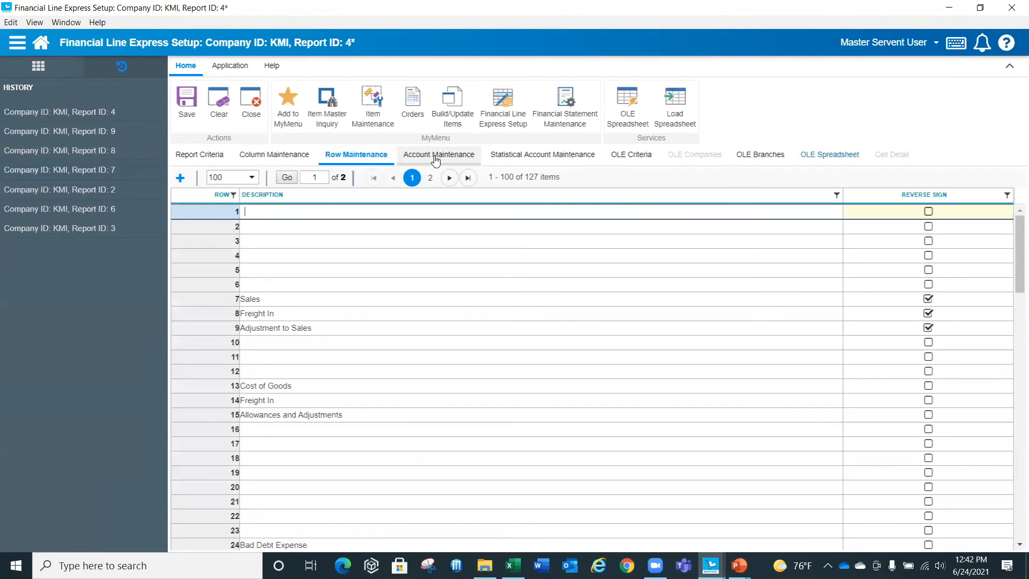
pyautogui.scroll(-8, 442, 488)
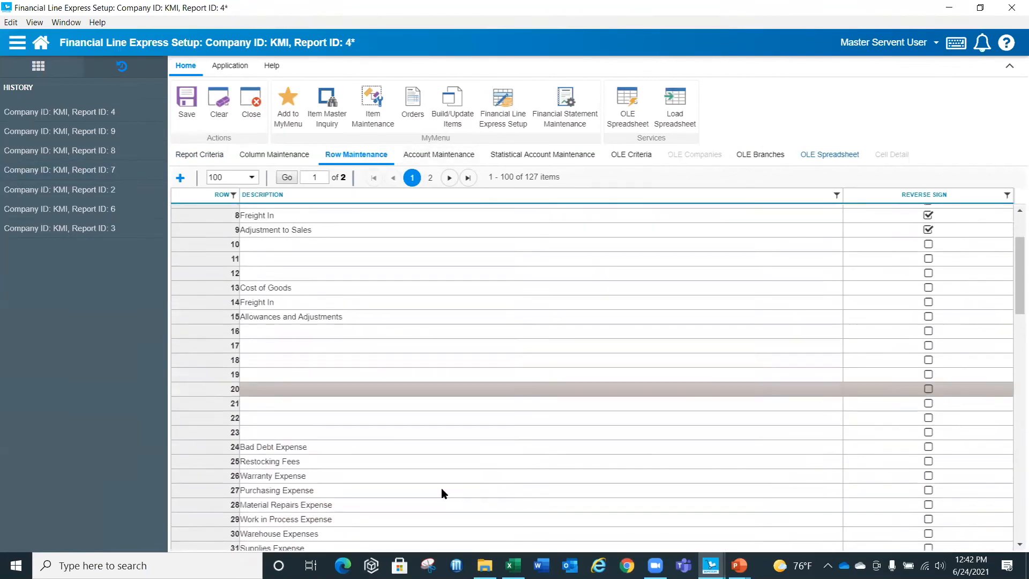
pyautogui.scroll(-5, 442, 488)
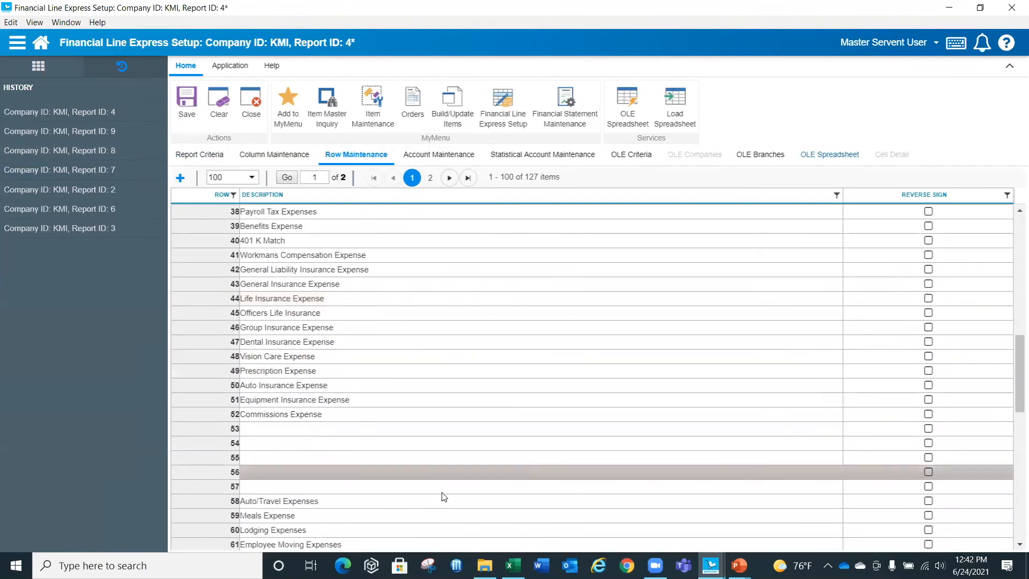
pyautogui.click(439, 156)
pyautogui.scroll(-10, 462, 302)
pyautogui.scroll(-12, 463, 302)
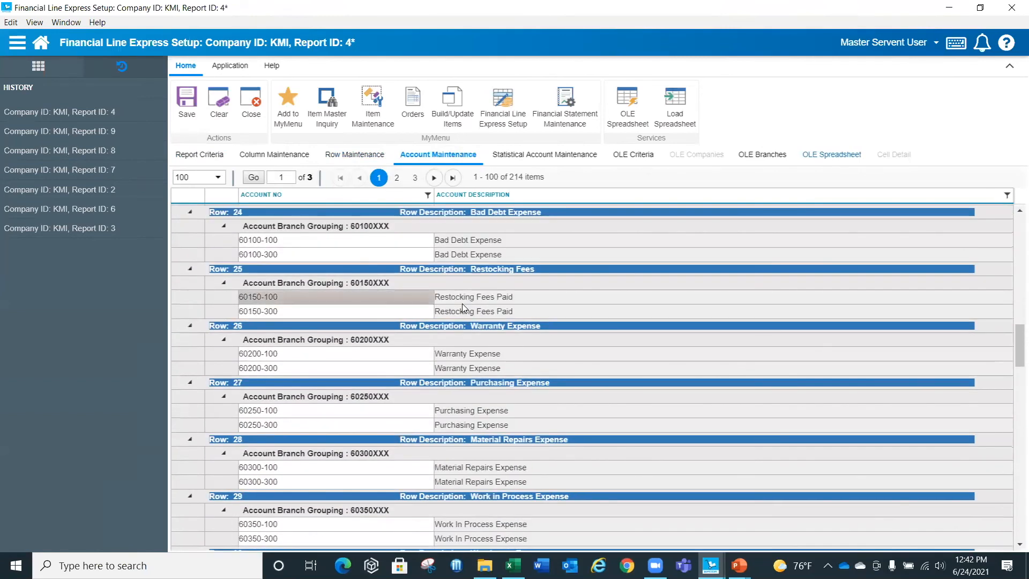
pyautogui.scroll(15, 463, 300)
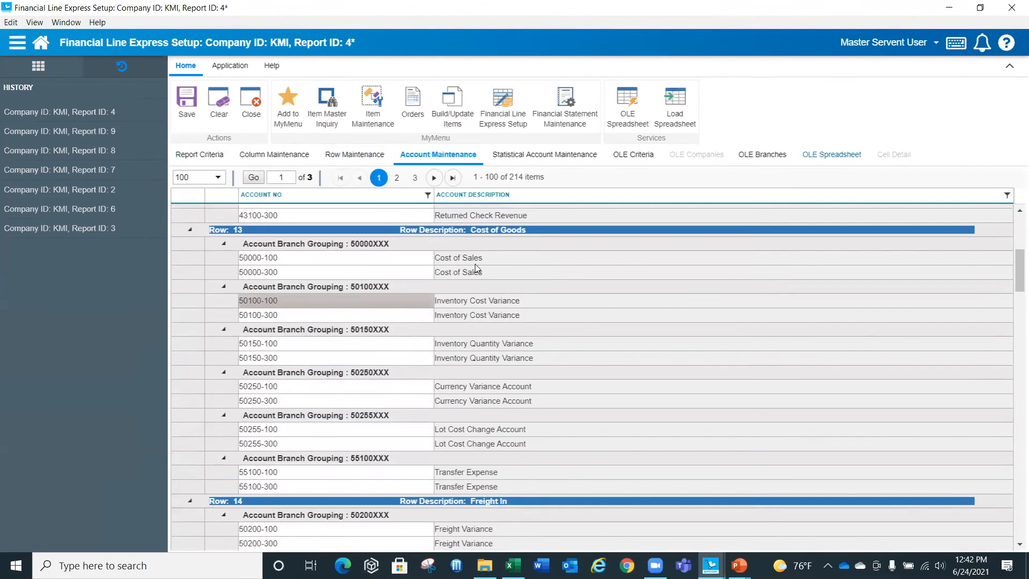
# Generate the OLE spreadsheet with beginning and ending period 12 and report year 2020, and highlight the Current Period/Prior Yr column
pyautogui.click(628, 107)
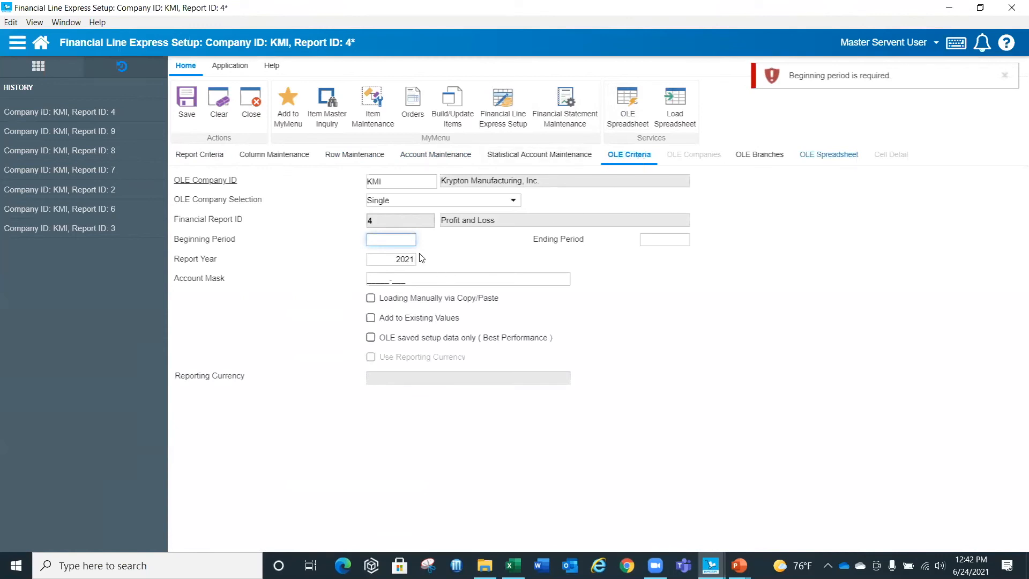
pyautogui.write('2')
pyautogui.press('Tab')
pyautogui.write('2020')
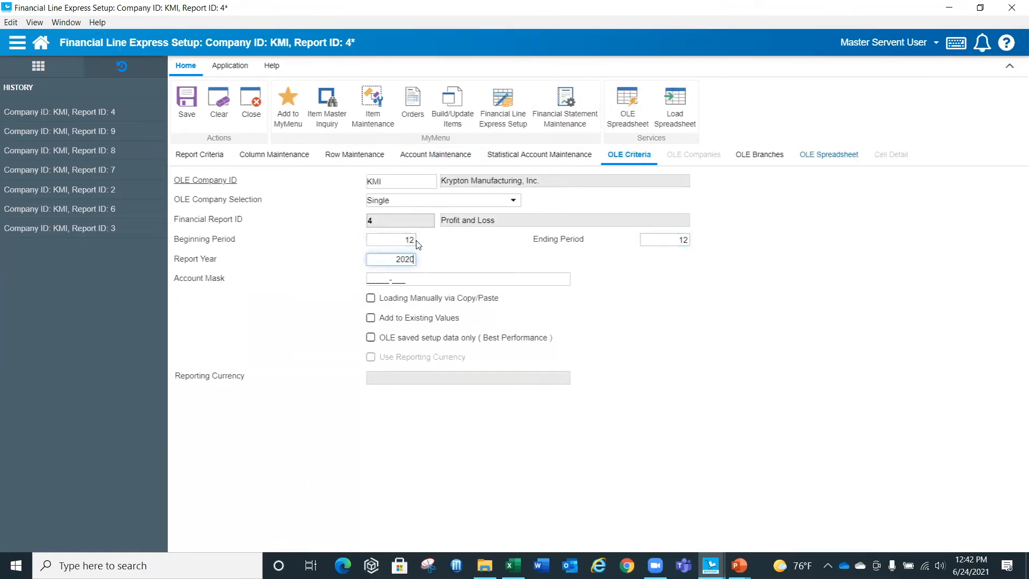
pyautogui.click(633, 107)
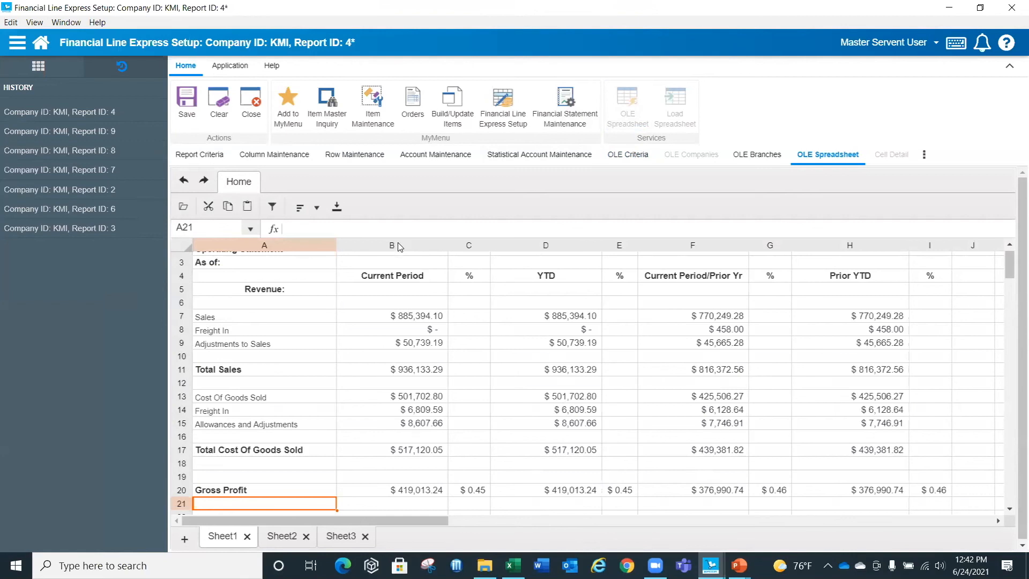
pyautogui.click(722, 246)
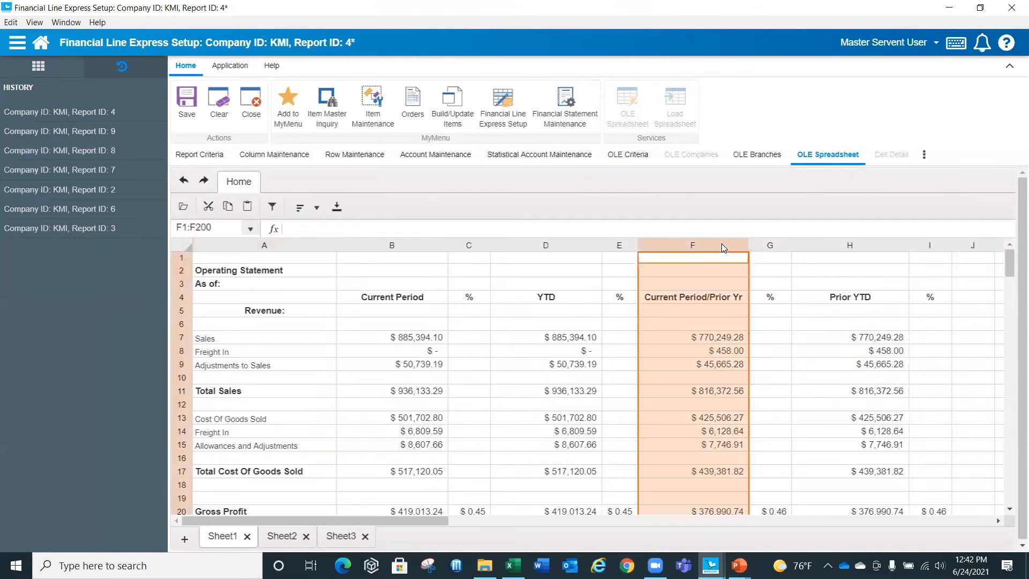
# Export the generated statement as an Excel workbook named P and L Dec 2020, without opening the saved file
pyautogui.click(338, 207)
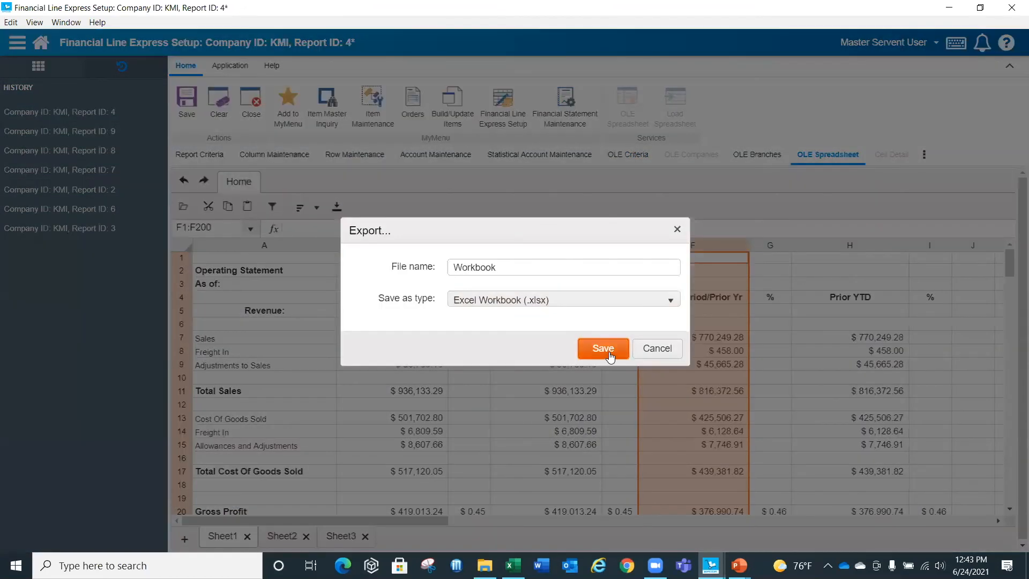
pyautogui.click(599, 338)
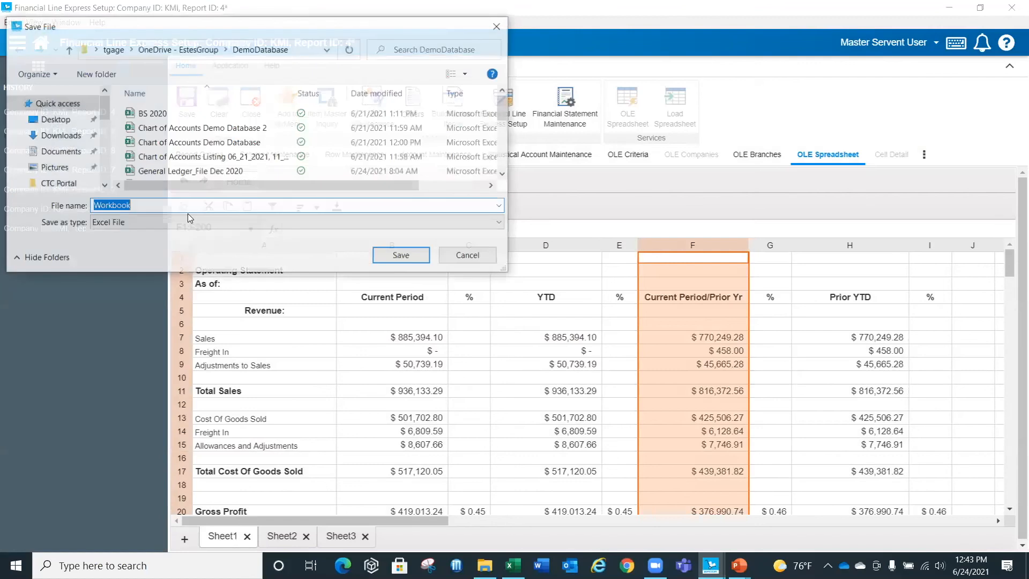
pyautogui.write('P and L Dec 2020')
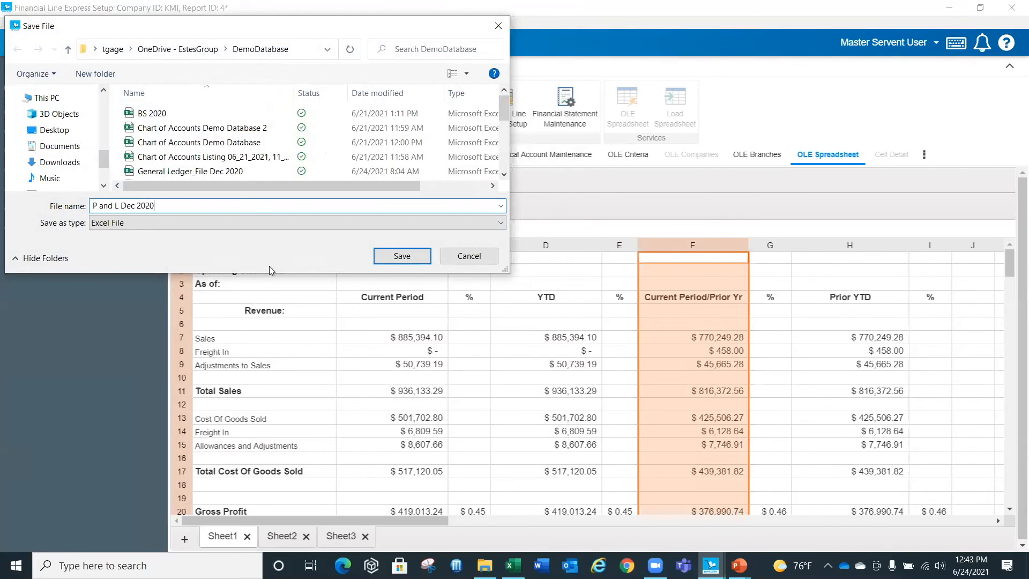
pyautogui.click(405, 257)
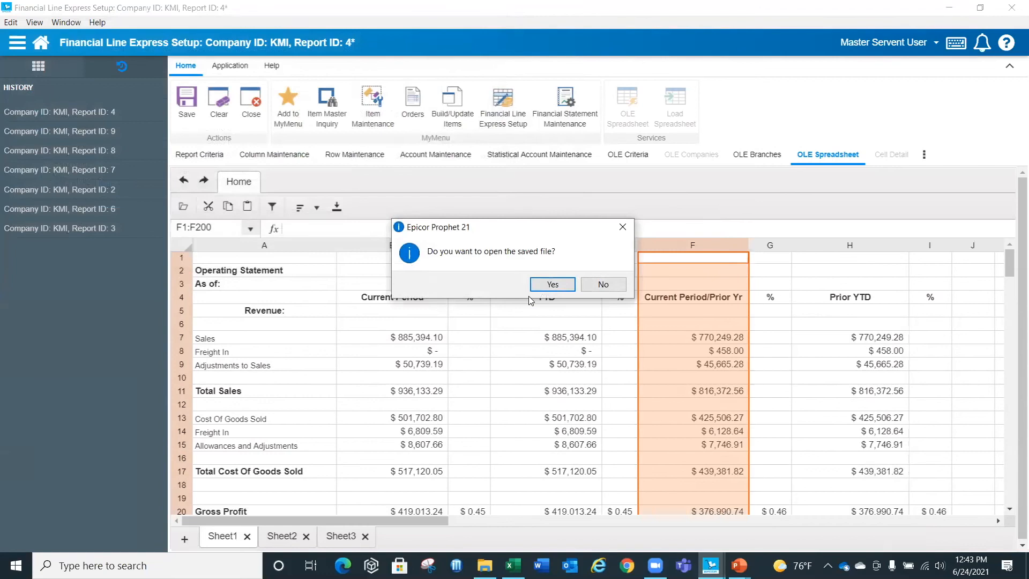
pyautogui.click(600, 285)
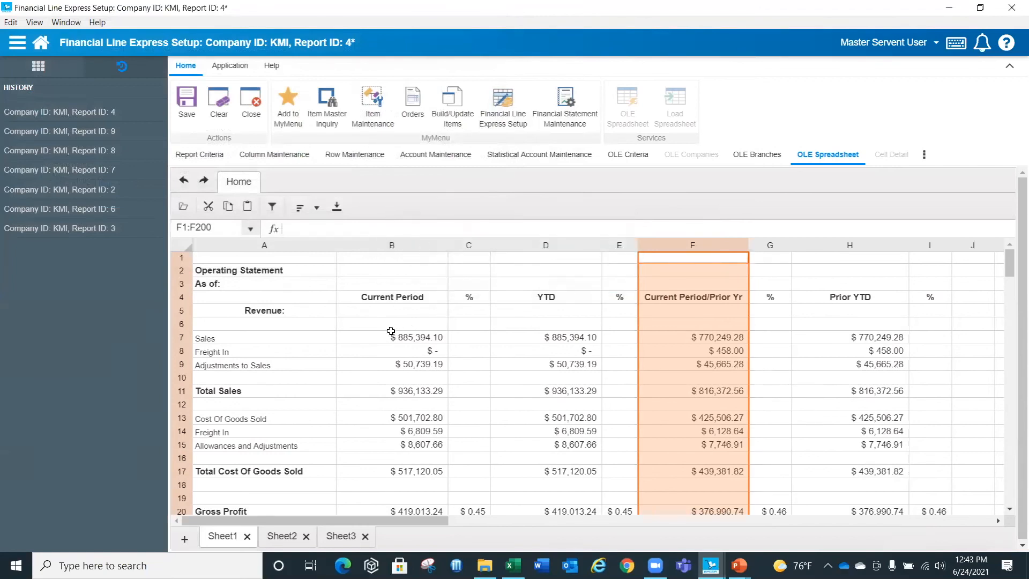
# Examine the statement's heading row 4 and the blank cells above the Current Period and Current Period/Prior Yr headings
pyautogui.click(400, 299)
pyautogui.click(182, 298)
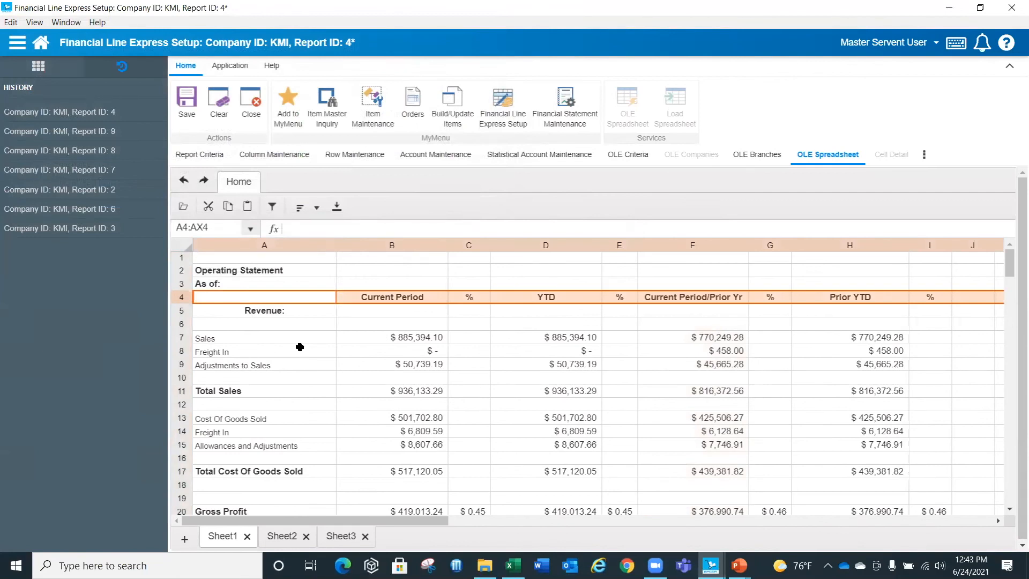
pyautogui.click(426, 283)
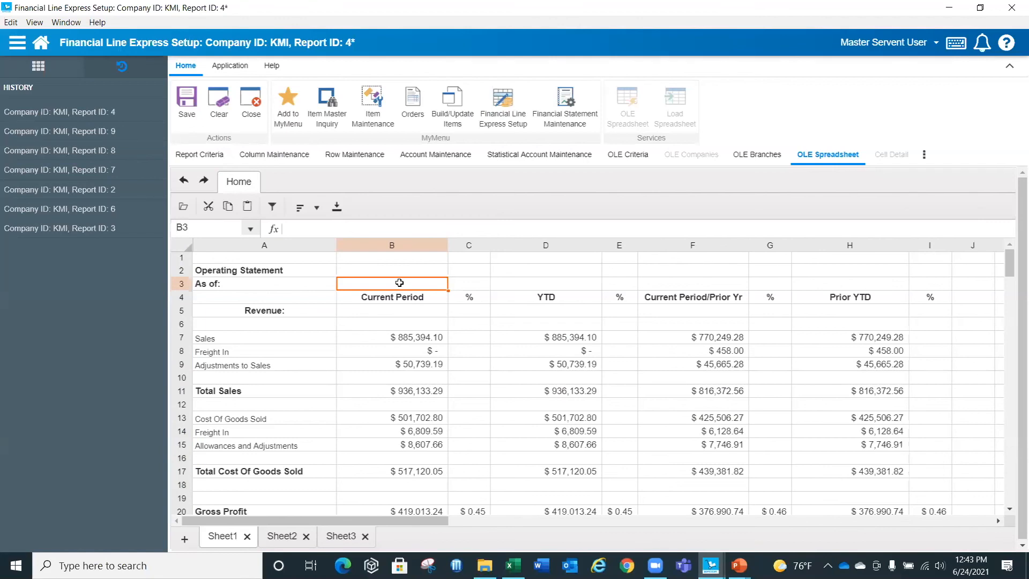
pyautogui.click(729, 281)
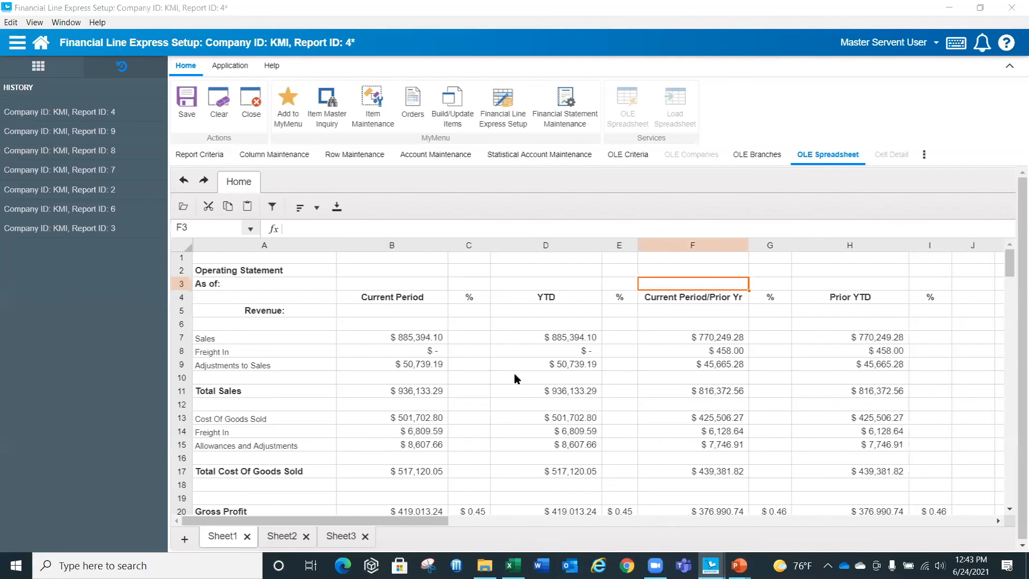
# Switch to the Creating Financial Statements presentation in PowerPoint and resume its slide show at the Export Statement slide
pyautogui.hotkey('alt', 'Tab')
pyautogui.hotkey('alt', 'Tab')
pyautogui.hotkey('alt', 'Tab')
pyautogui.hotkey('alt', 'Tab')
pyautogui.hotkey('alt', 'Tab')
pyautogui.hotkey('alt', 'Tab')
pyautogui.hotkey('alt', 'Tab')
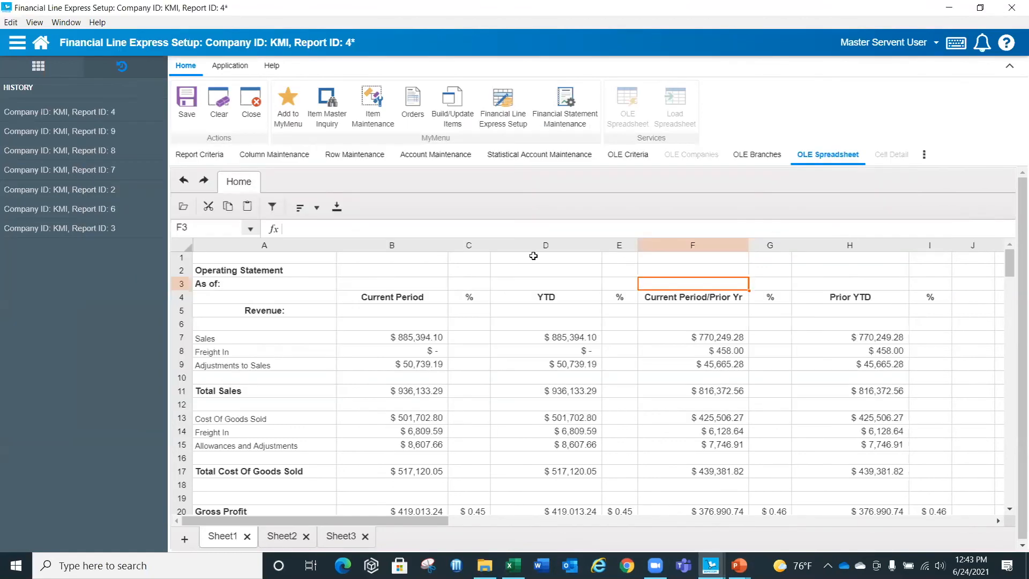
pyautogui.moveTo(740, 563)
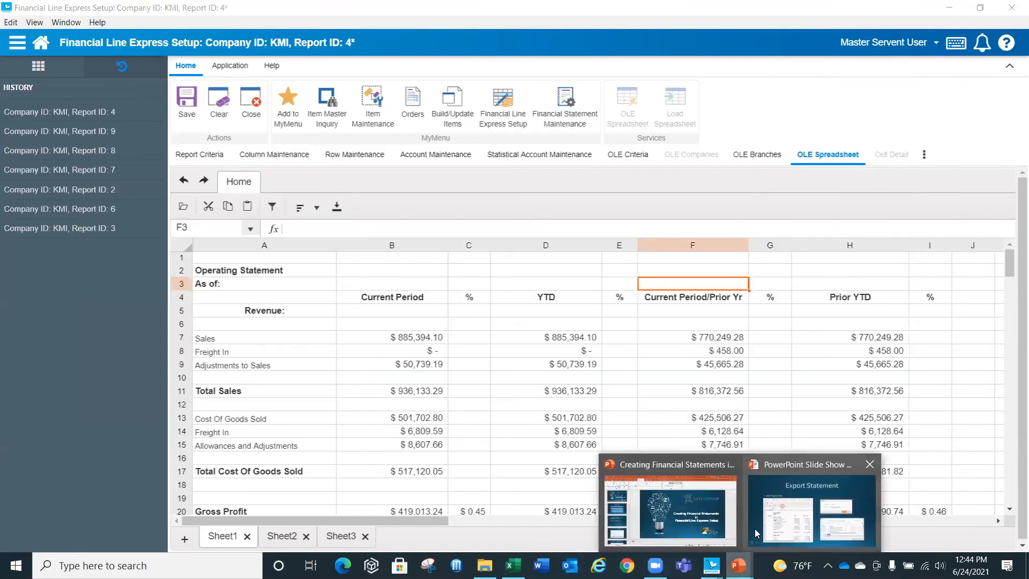
pyautogui.click(638, 496)
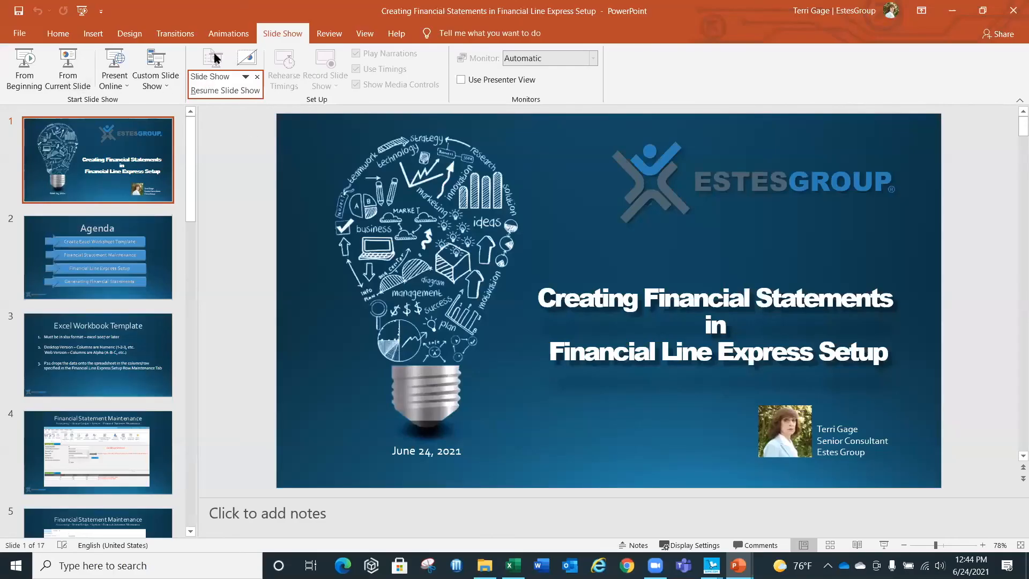
pyautogui.click(210, 91)
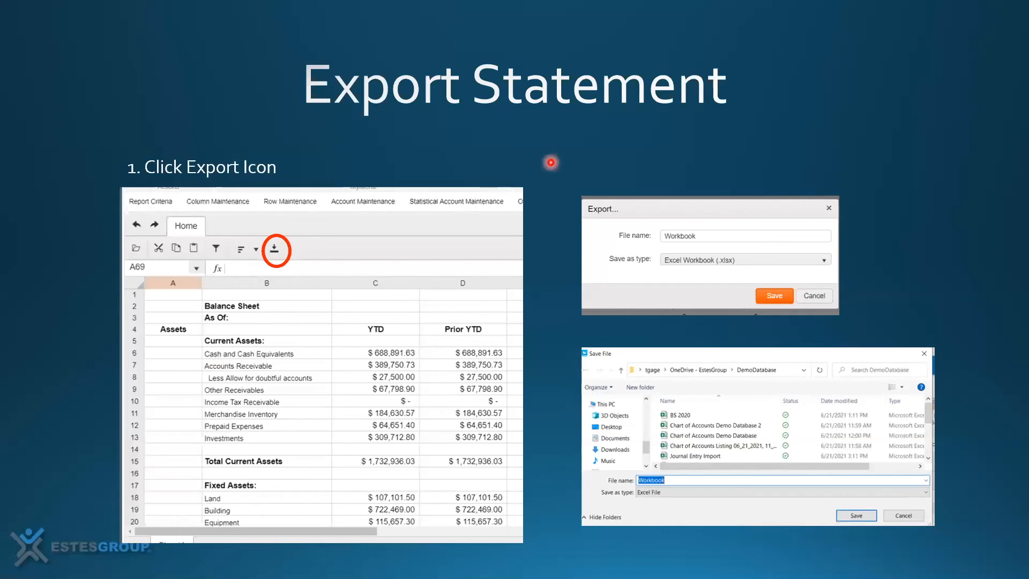